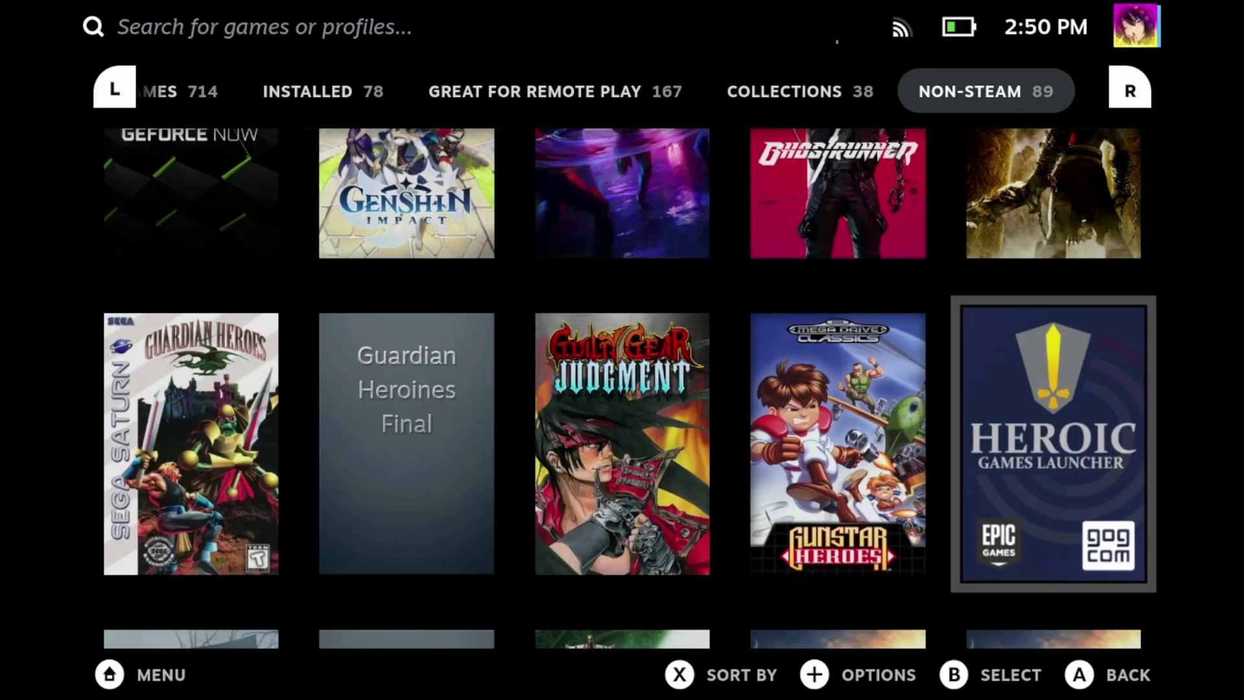
# Open The Legend of Zelda: Breath of the Wild from the non-Steam games and examine its game info.
pyautogui.press('Down')
pyautogui.press('Down')
pyautogui.press('Down')
pyautogui.press('Up')
pyautogui.press('Return')
pyautogui.press('Down')
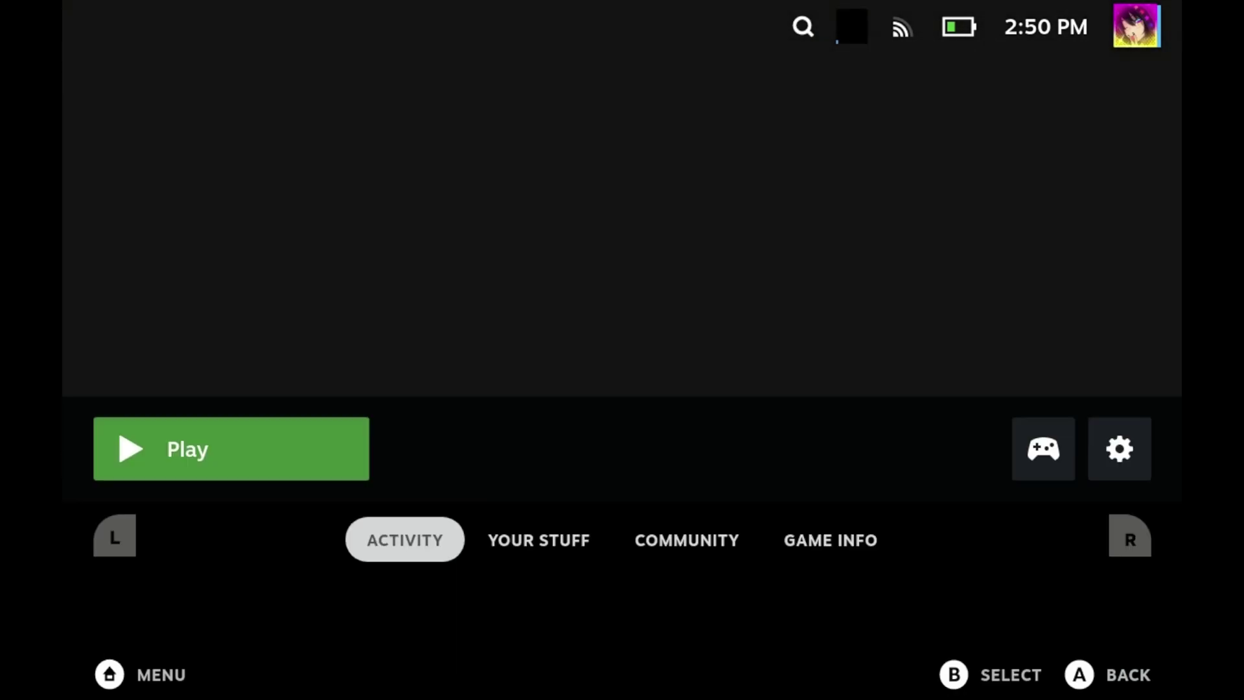
pyautogui.press('Right')
pyautogui.press('Right')
pyautogui.press('Right')
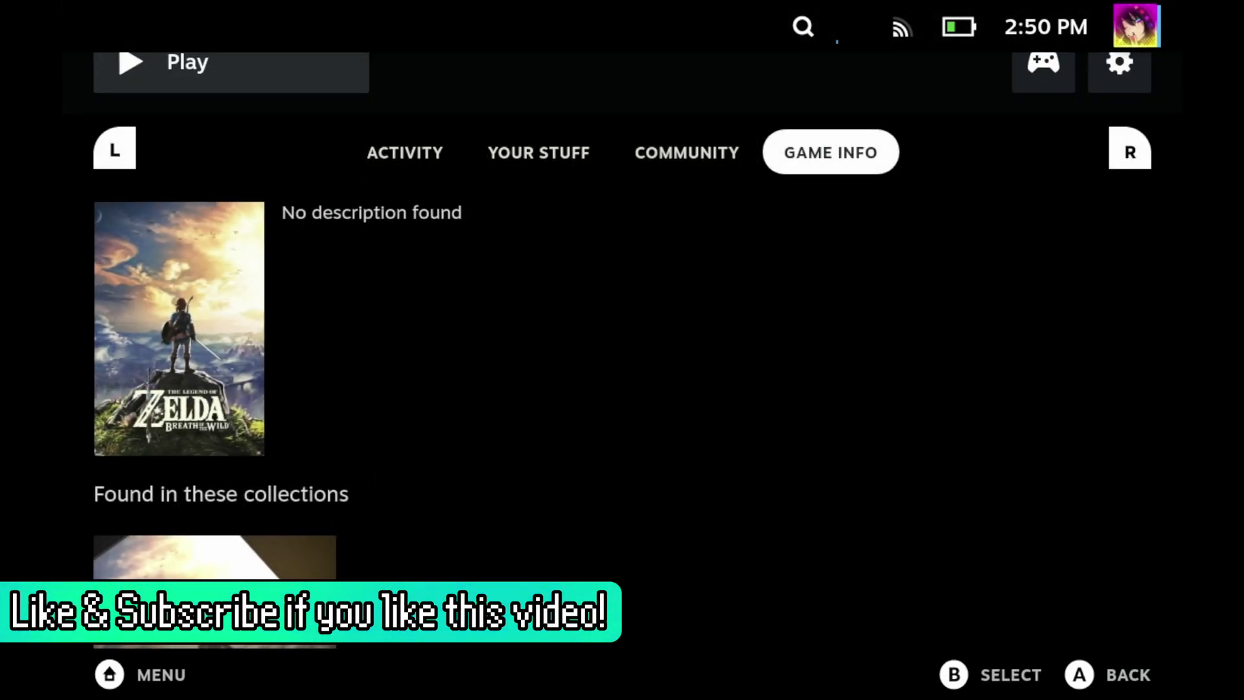
pyautogui.press('Down')
pyautogui.press('Up')
pyautogui.press('Up')
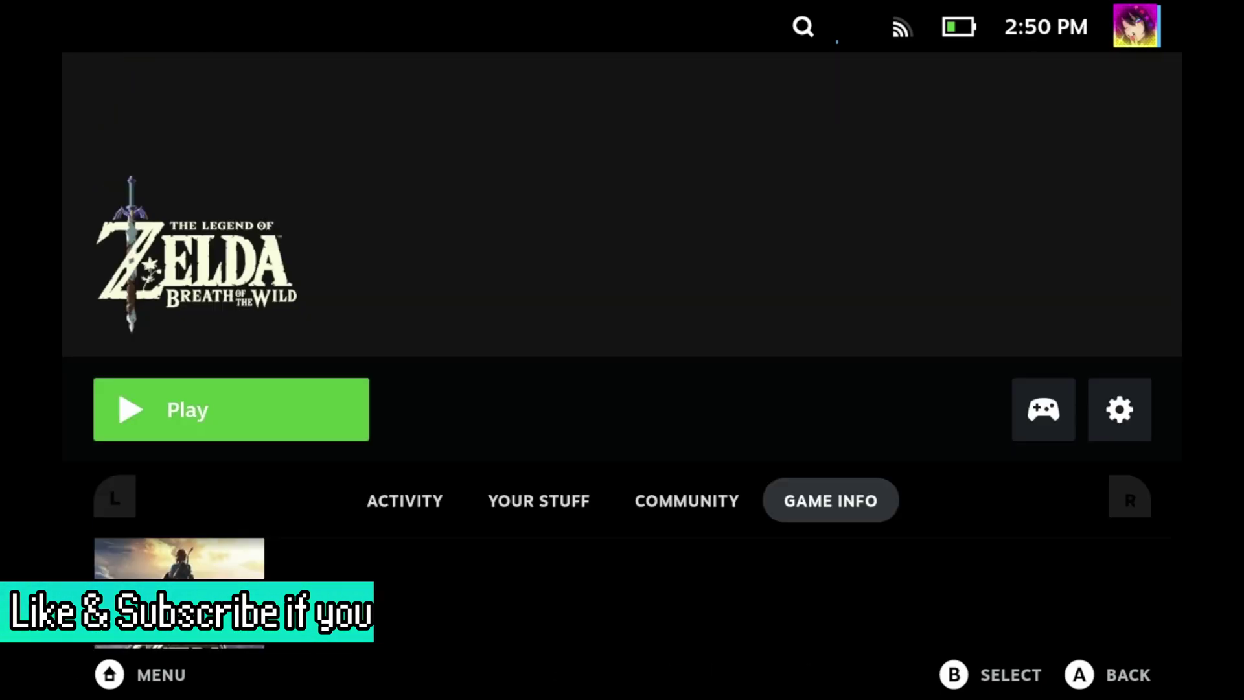
pyautogui.press('Escape')
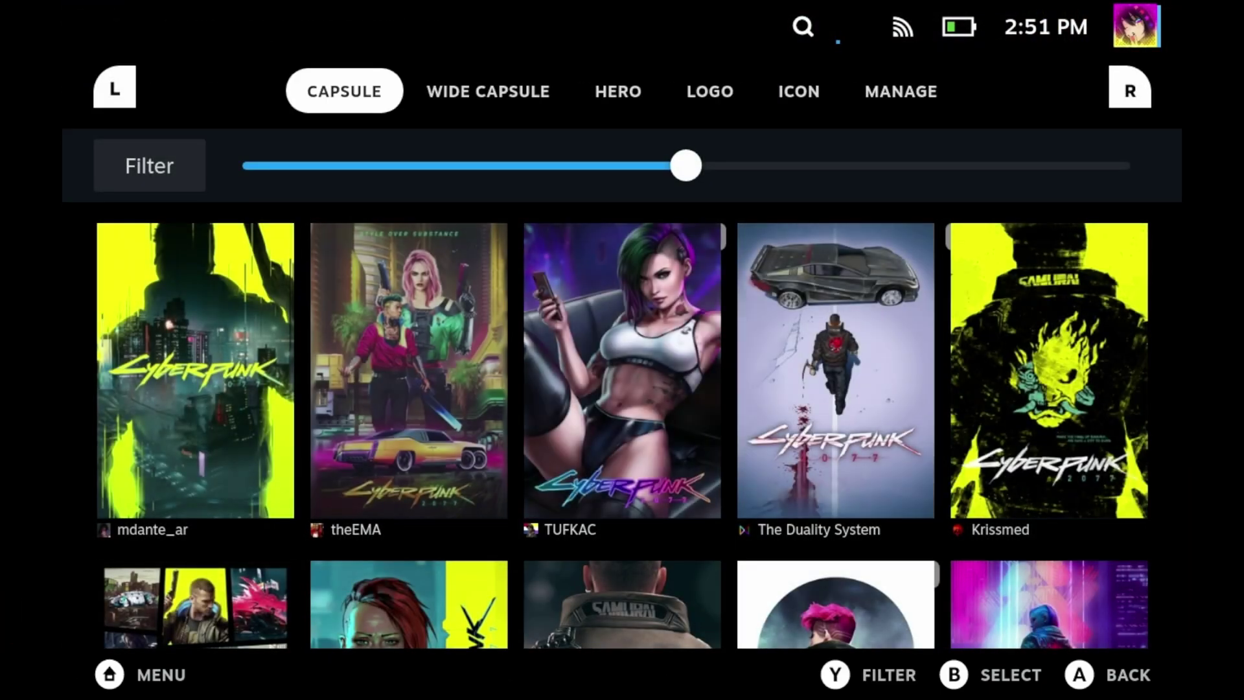
# Browse the capsule artwork offered for Cyberpunk 2077.
pyautogui.press('Down')
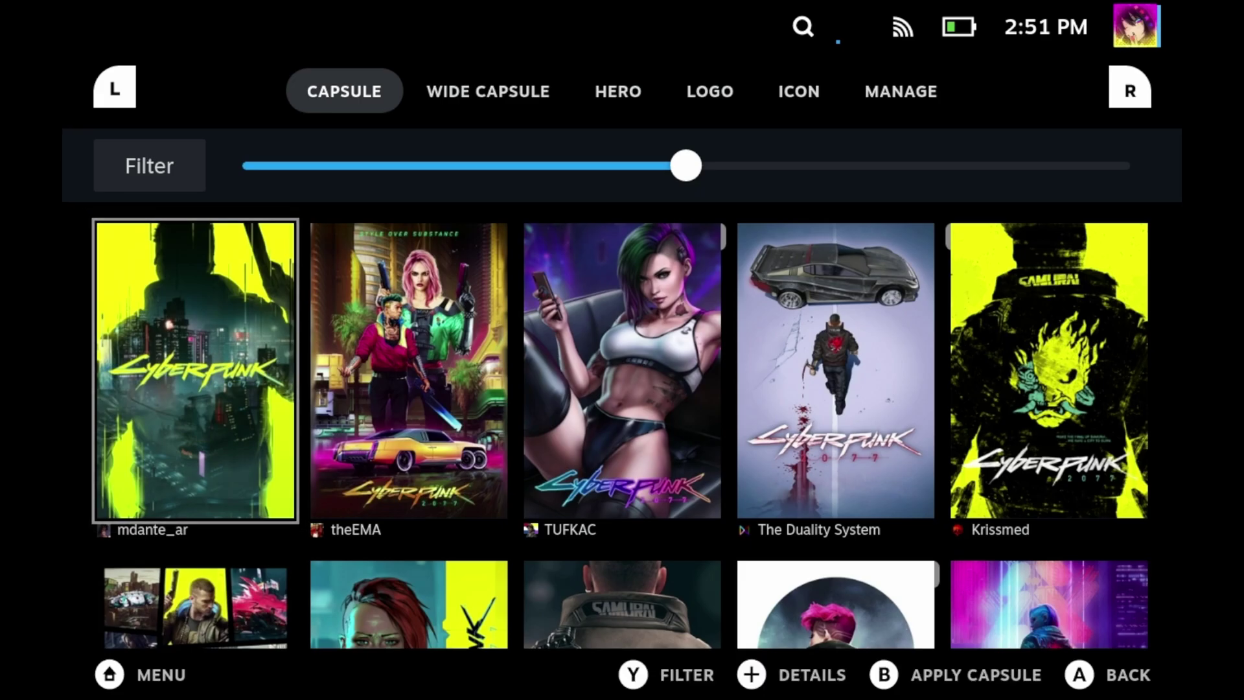
pyautogui.press('Down')
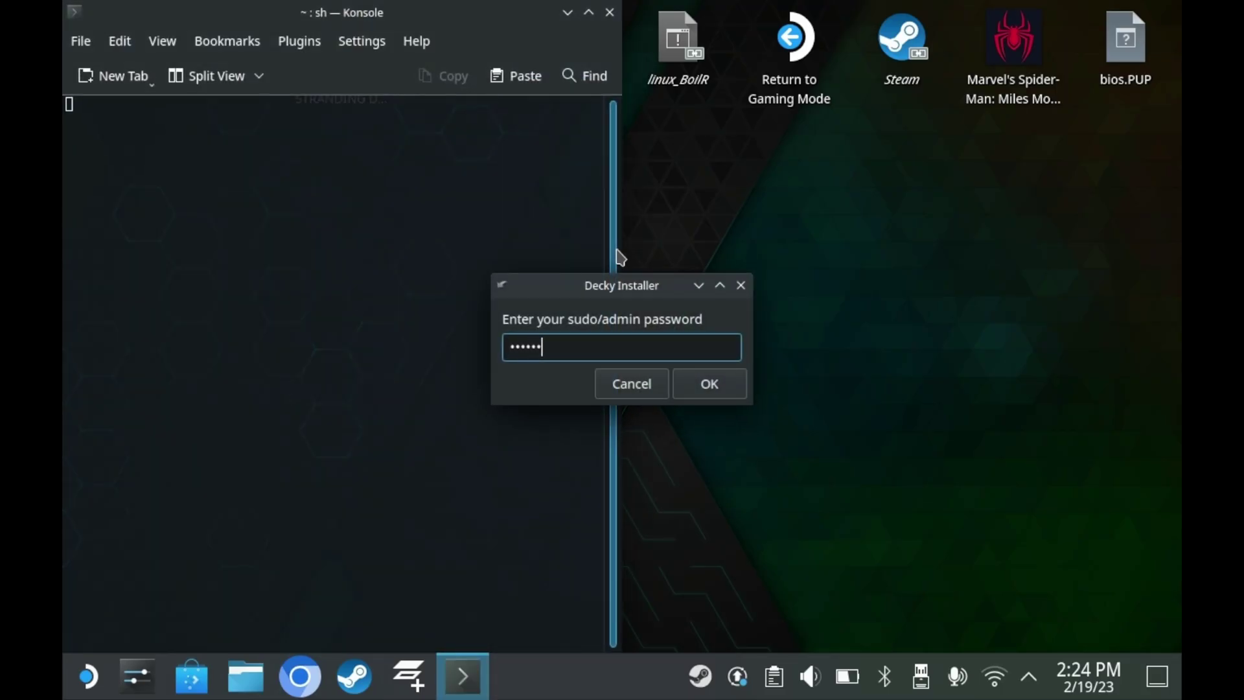
# Submit the sudo/admin password, install the release version of Decky Loader, and close the finished installer.
pyautogui.press('Return')
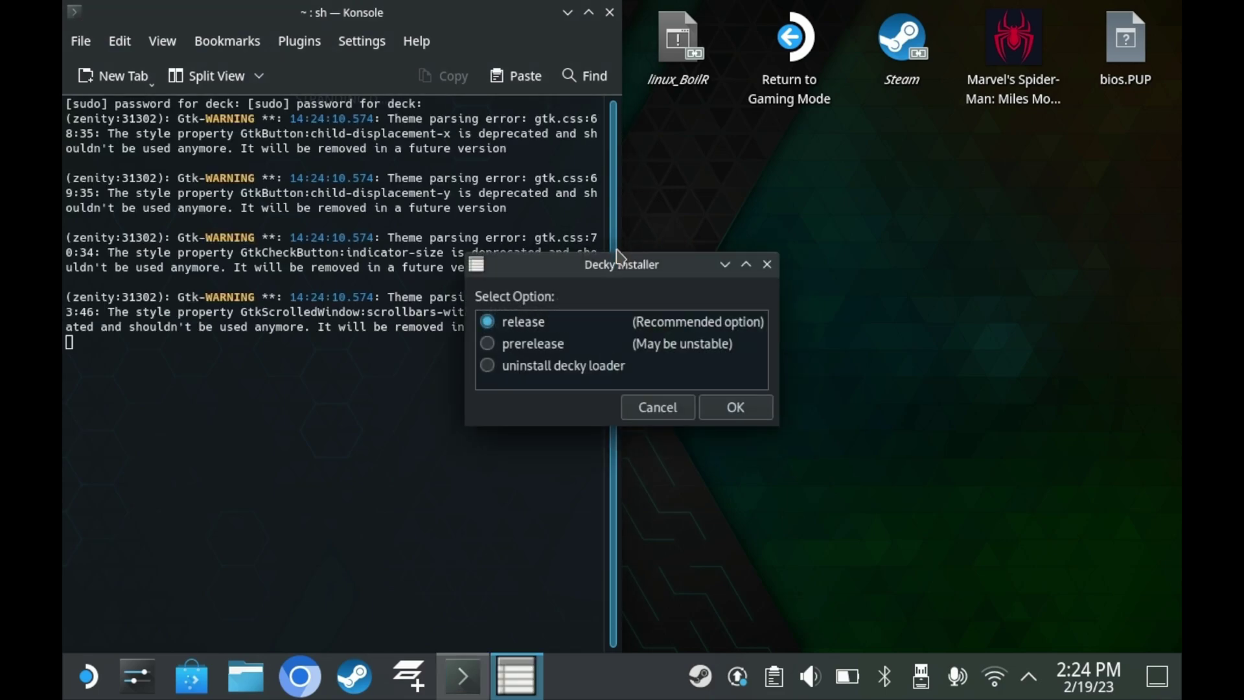
pyautogui.click(728, 414)
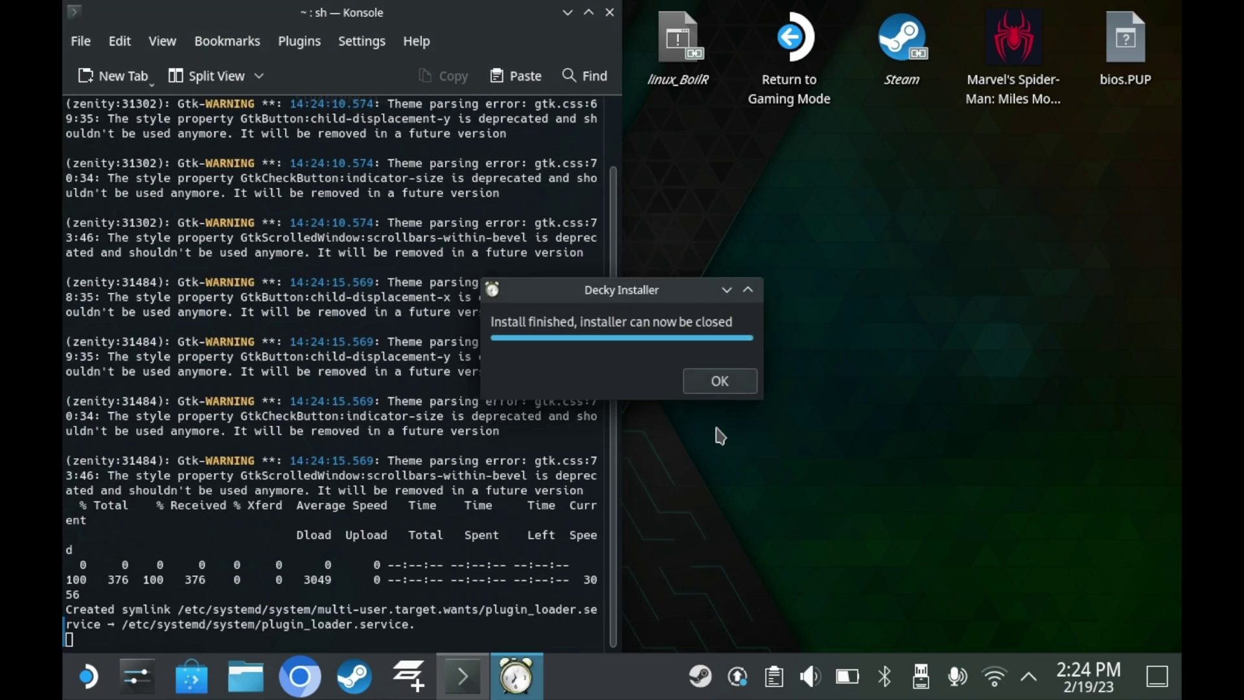
pyautogui.click(720, 382)
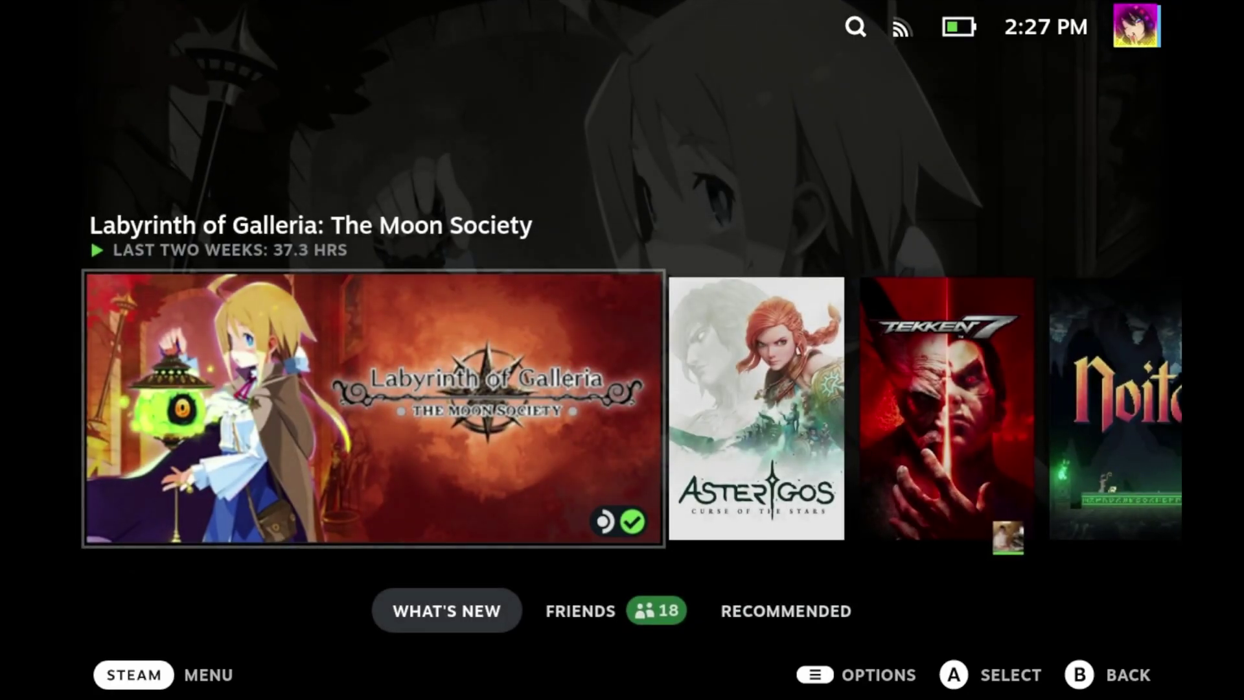
# Return to gaming mode and open the Decky plugin store.
pyautogui.hotkey('ctrl', '2')
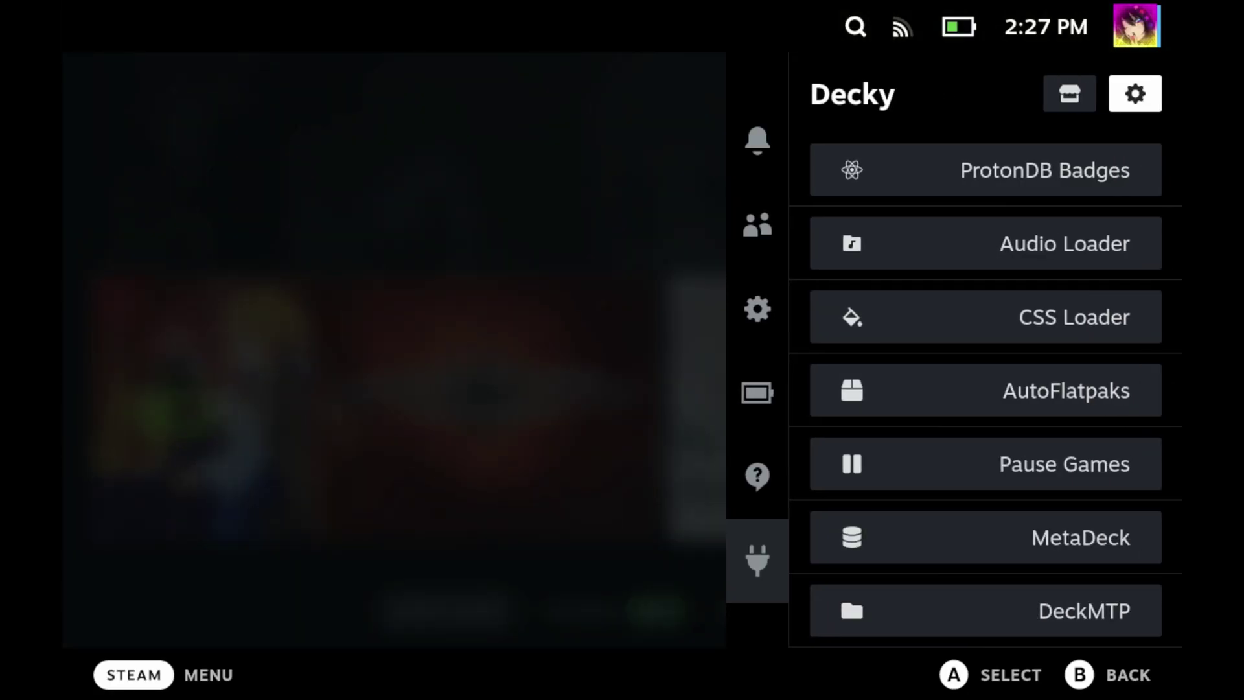
pyautogui.press('Down')
pyautogui.press('Up')
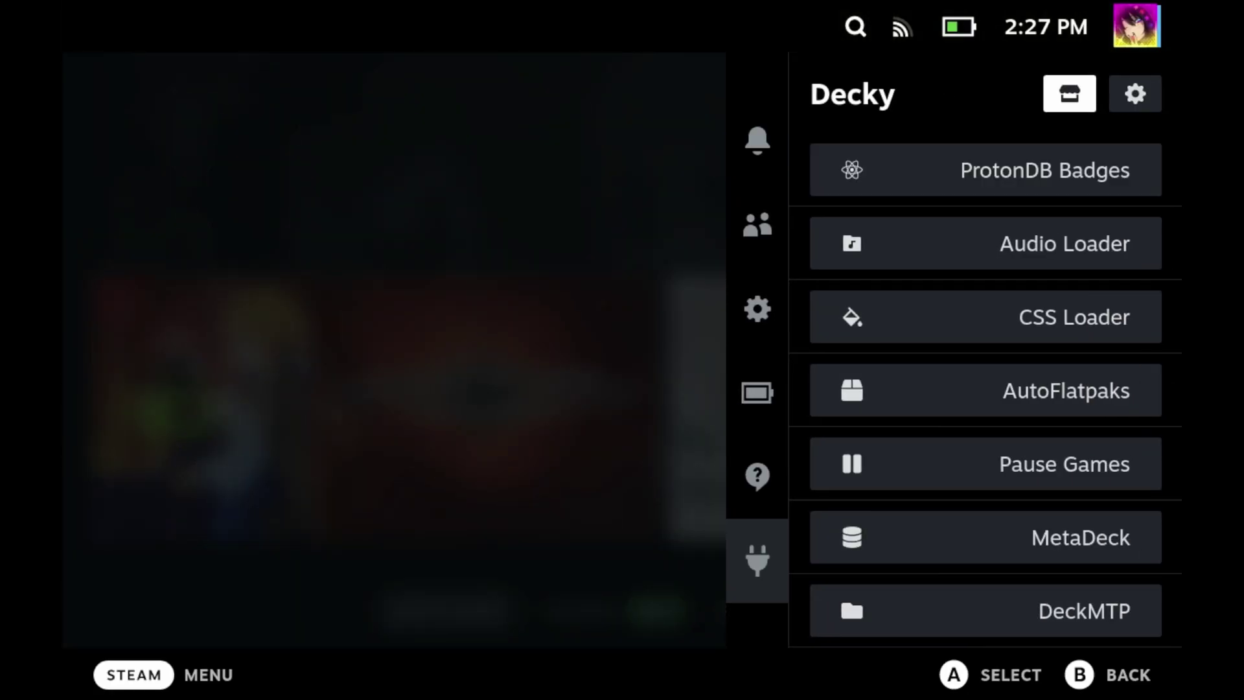
pyautogui.press('Return')
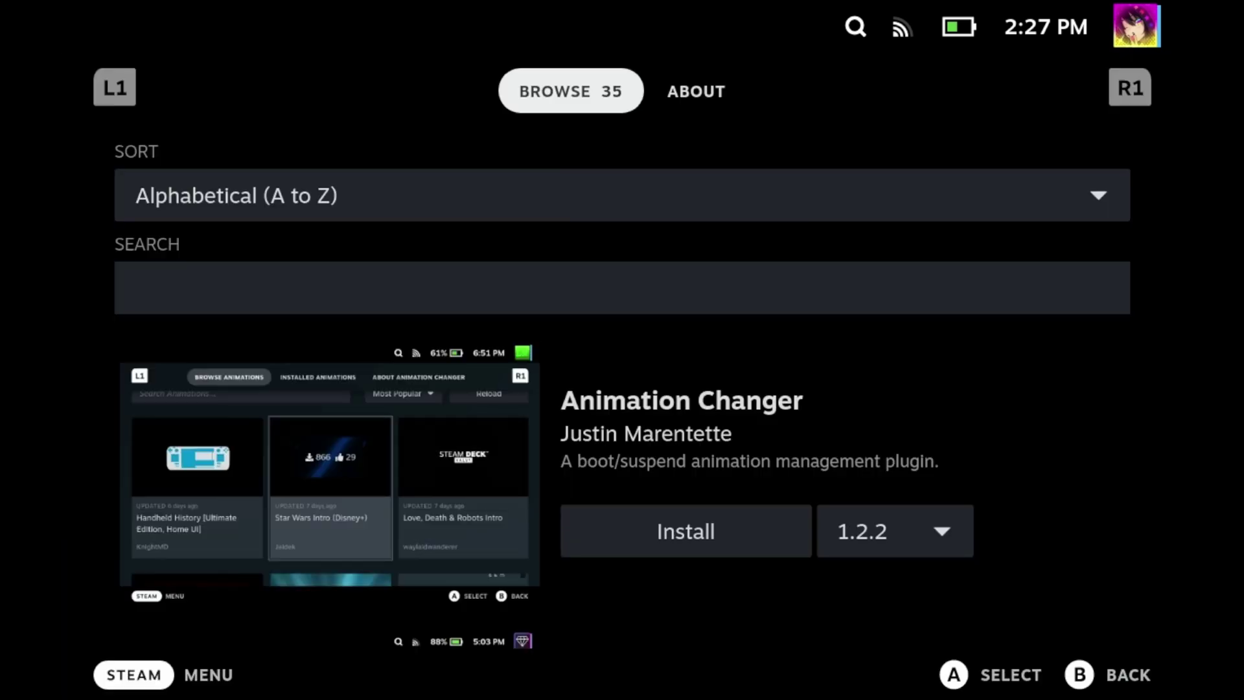
# Browse the alphabetical plugin list in the Decky store for the SteamGridDB plugin.
pyautogui.press('Down')
pyautogui.press('Down')
pyautogui.press('Down')
pyautogui.press('Down')
pyautogui.press('Down')
pyautogui.press('Down')
pyautogui.press('Down')
pyautogui.press('Down')
pyautogui.press('Down')
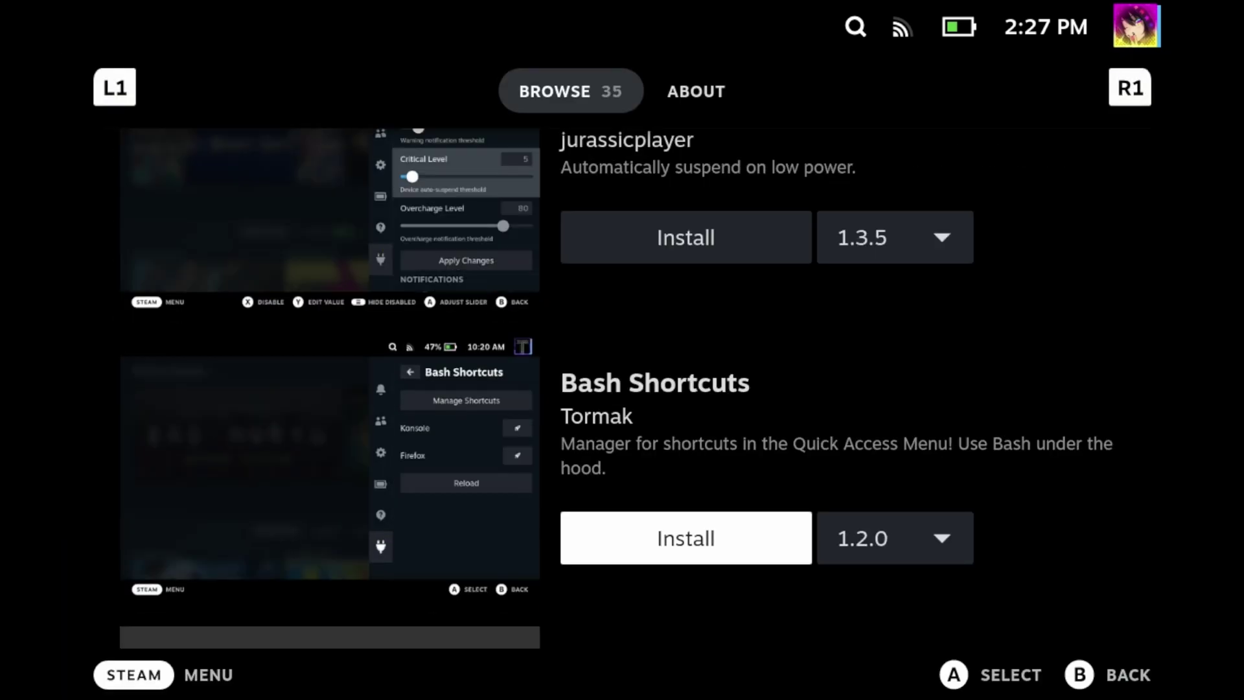
pyautogui.press('Down')
pyautogui.press('Down')
pyautogui.press('Down')
pyautogui.press('Down')
pyautogui.press('Down')
pyautogui.press('Down')
pyautogui.press('Down')
pyautogui.press('Down')
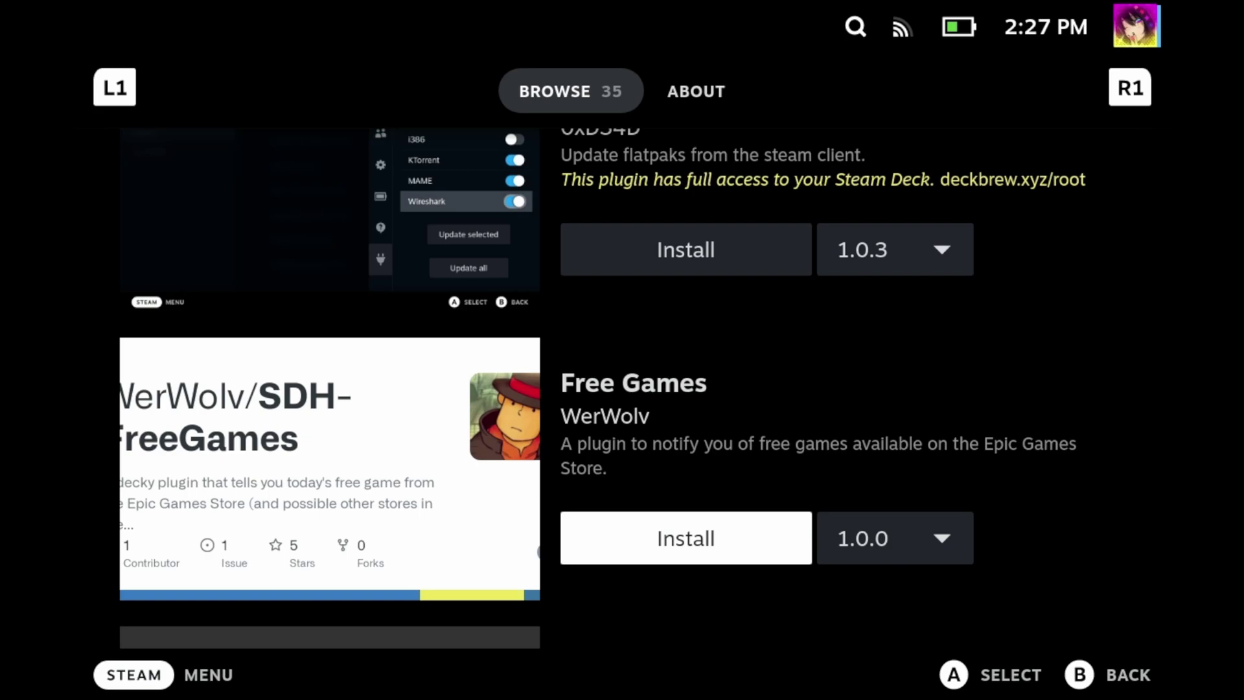
pyautogui.press('Up')
pyautogui.press('Down')
pyautogui.press('Down')
pyautogui.press('Down')
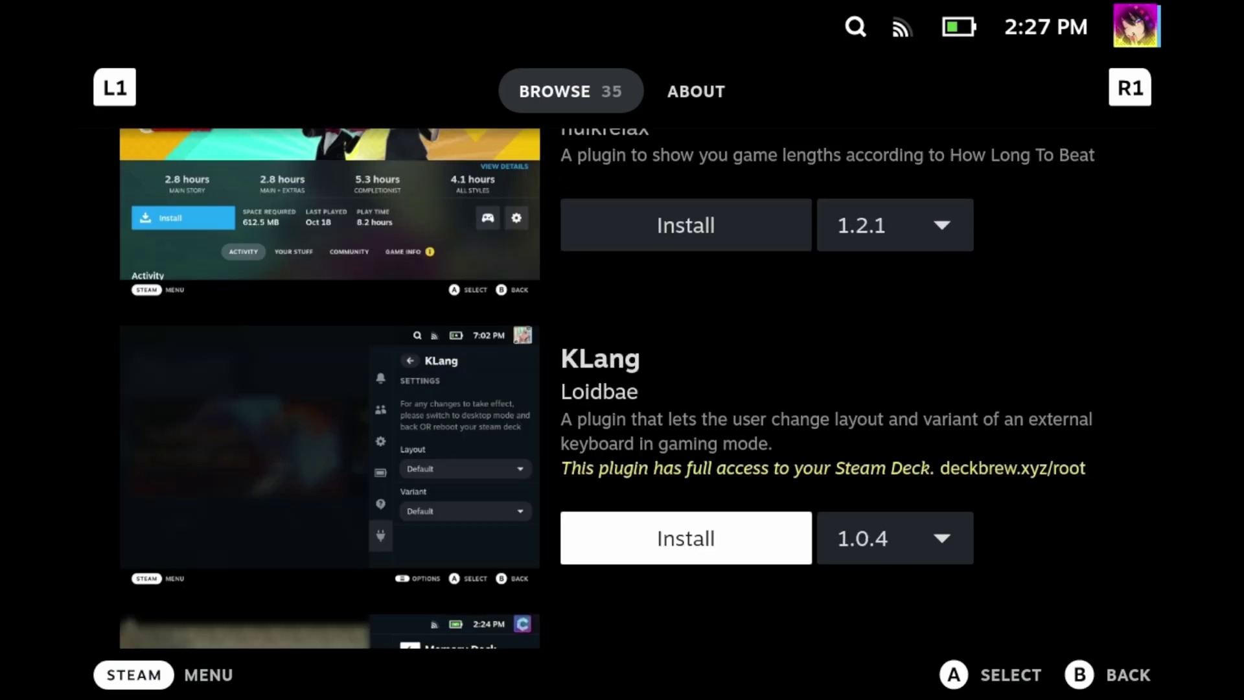
pyautogui.press('Up')
pyautogui.press('Up')
pyautogui.press('Up')
pyautogui.press('Up')
pyautogui.press('Down')
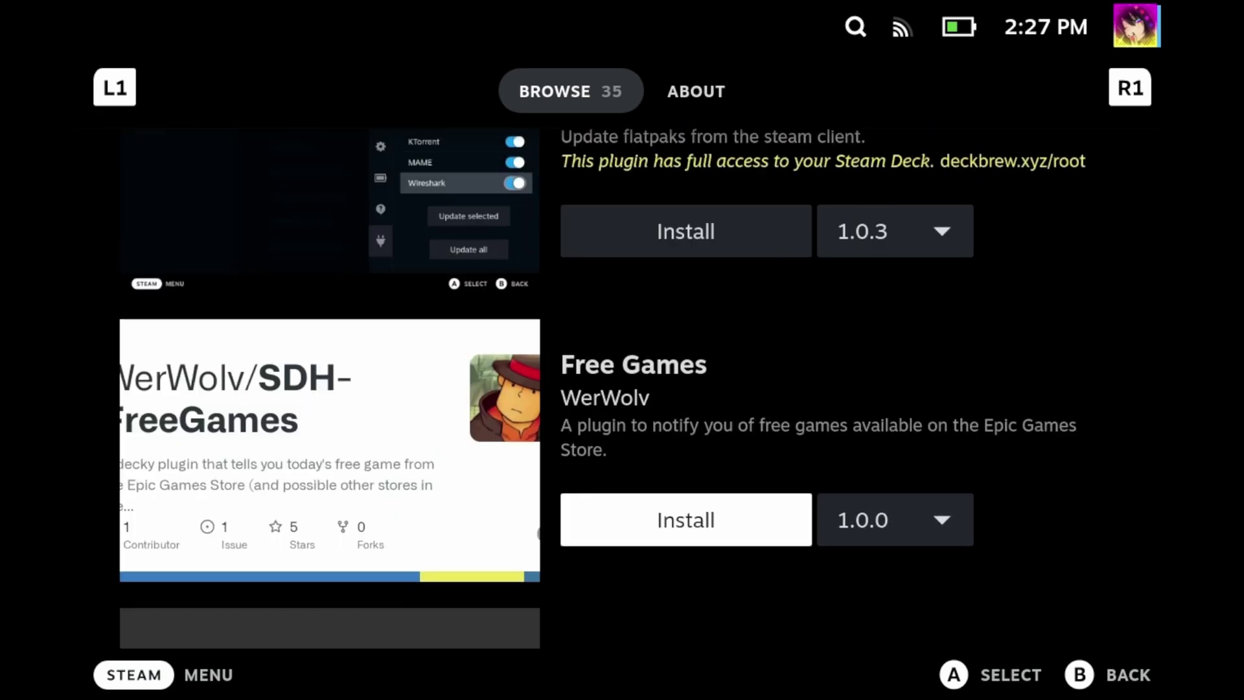
pyautogui.press('Down')
pyautogui.press('Down')
pyautogui.press('Down')
pyautogui.press('Down')
pyautogui.press('Down')
pyautogui.press('Down')
pyautogui.press('Down')
pyautogui.press('Down')
pyautogui.press('Down')
pyautogui.press('Down')
pyautogui.press('Down')
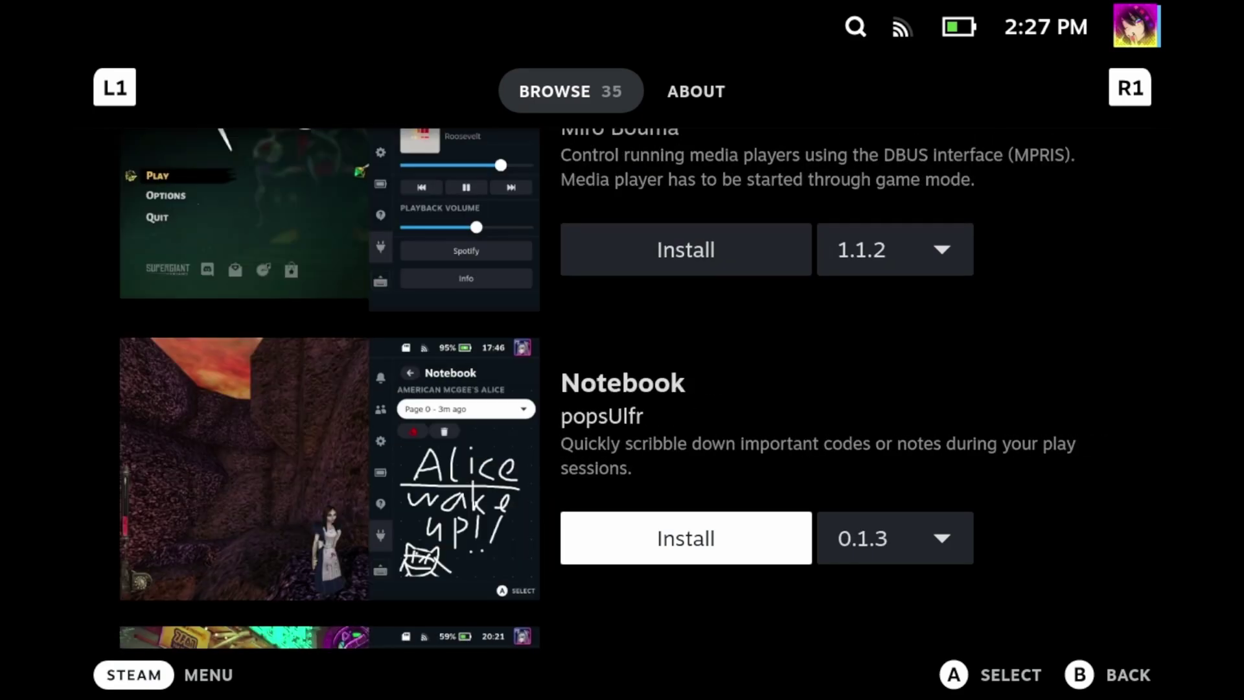
# Install version 1.1.0 of the SteamGridDB plugin.
pyautogui.press('Down')
pyautogui.press('Down')
pyautogui.press('Down')
pyautogui.press('Down')
pyautogui.press('Up')
pyautogui.press('Up')
pyautogui.press('Up')
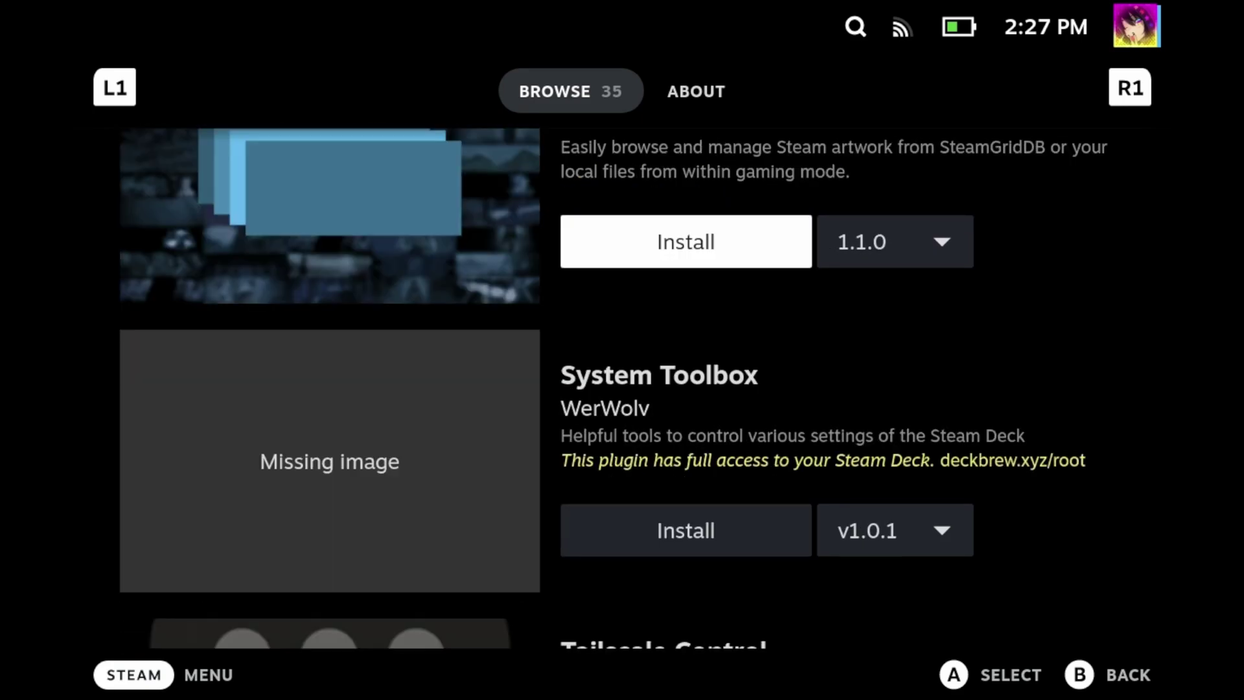
pyautogui.press('Up')
pyautogui.press('Up')
pyautogui.press('Down')
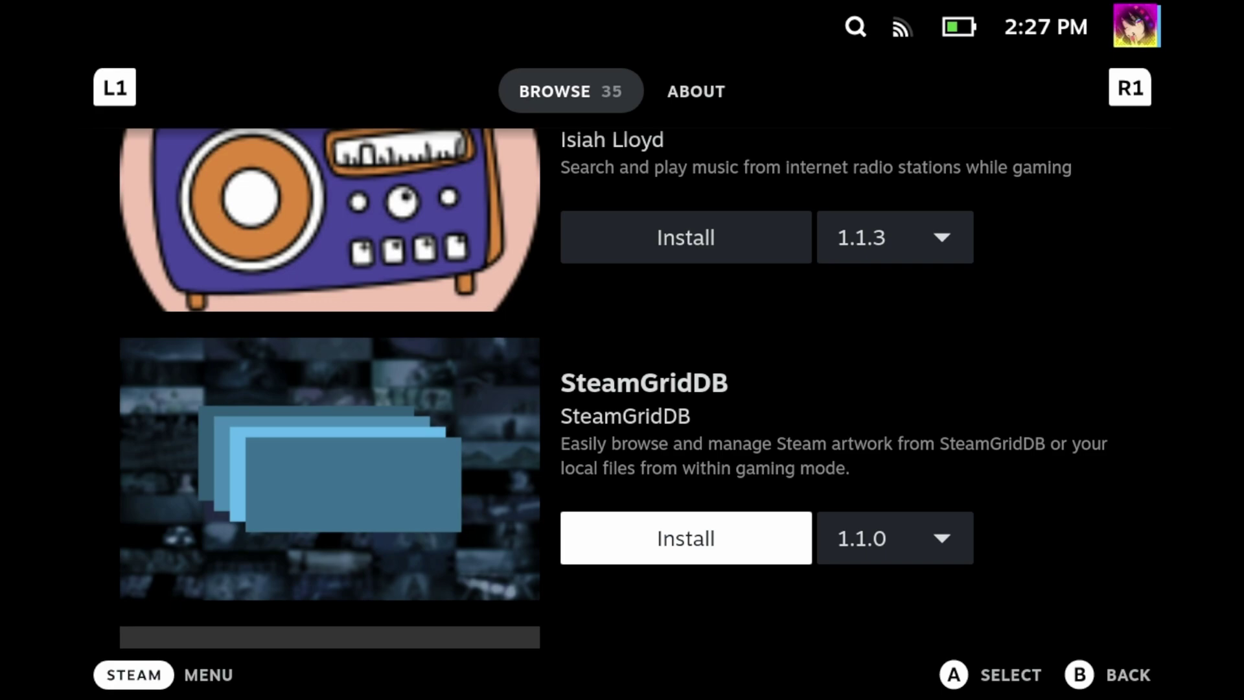
pyautogui.press('Right')
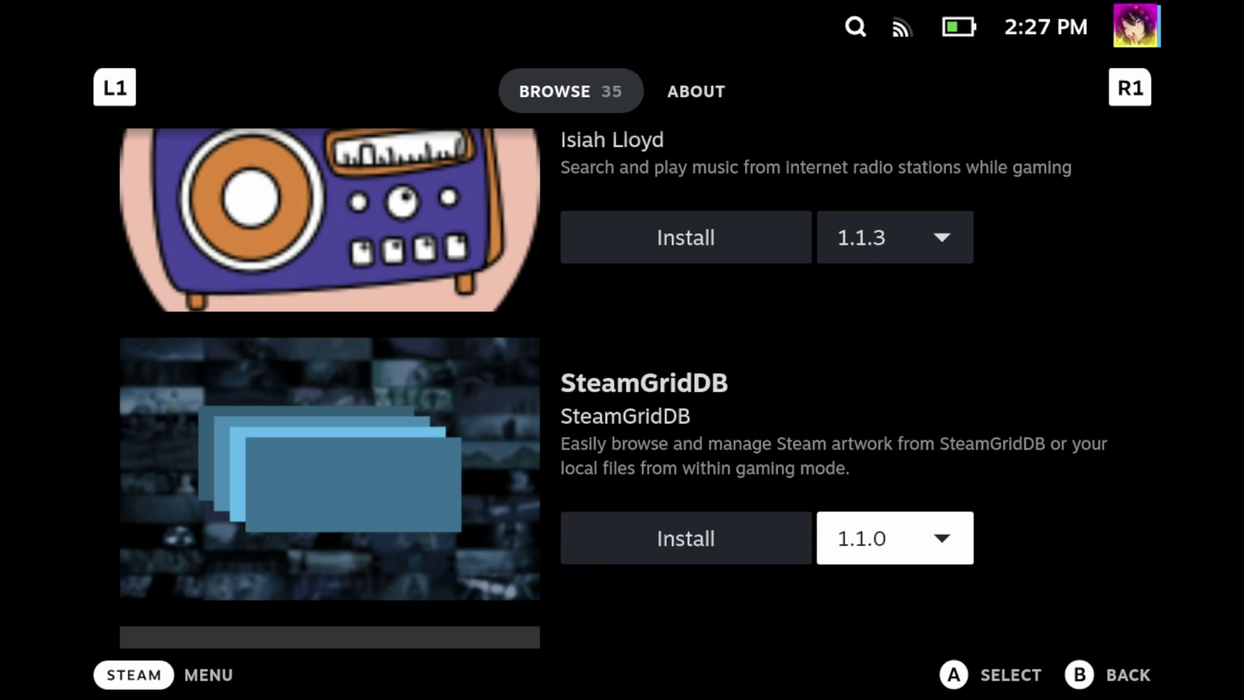
pyautogui.press('Left')
pyautogui.press('Return')
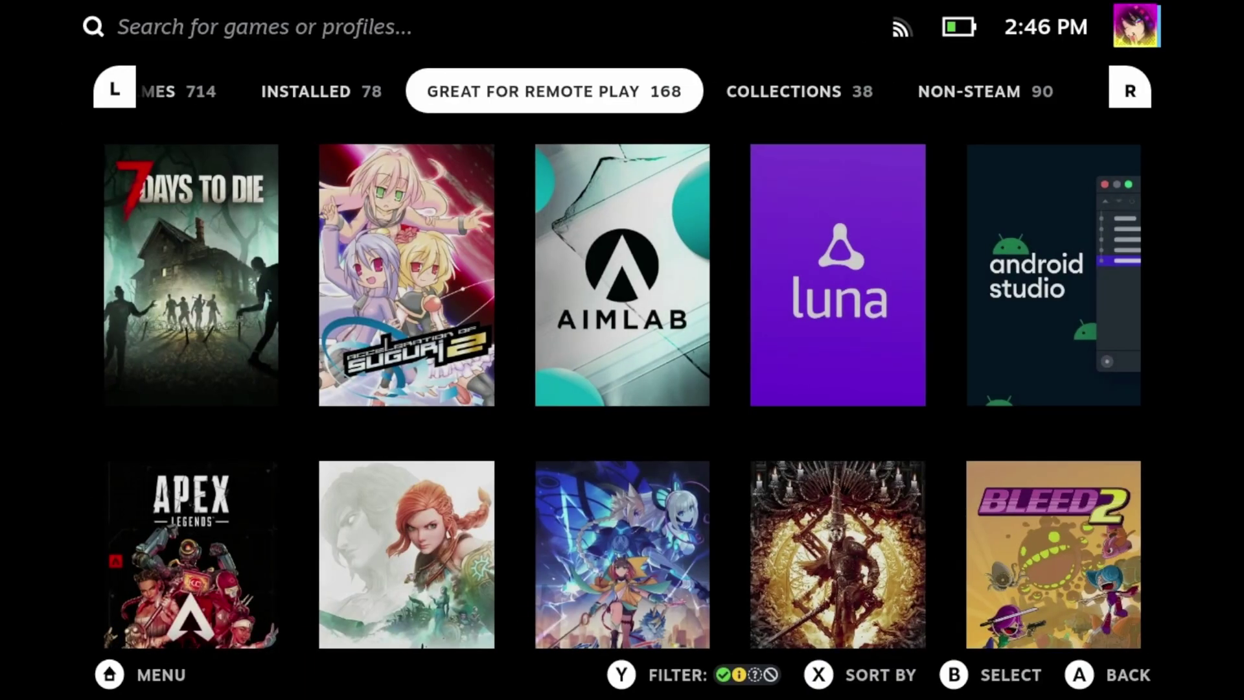
# Find Apex Legends among the installed games and open its artwork changer.
pyautogui.press('Down')
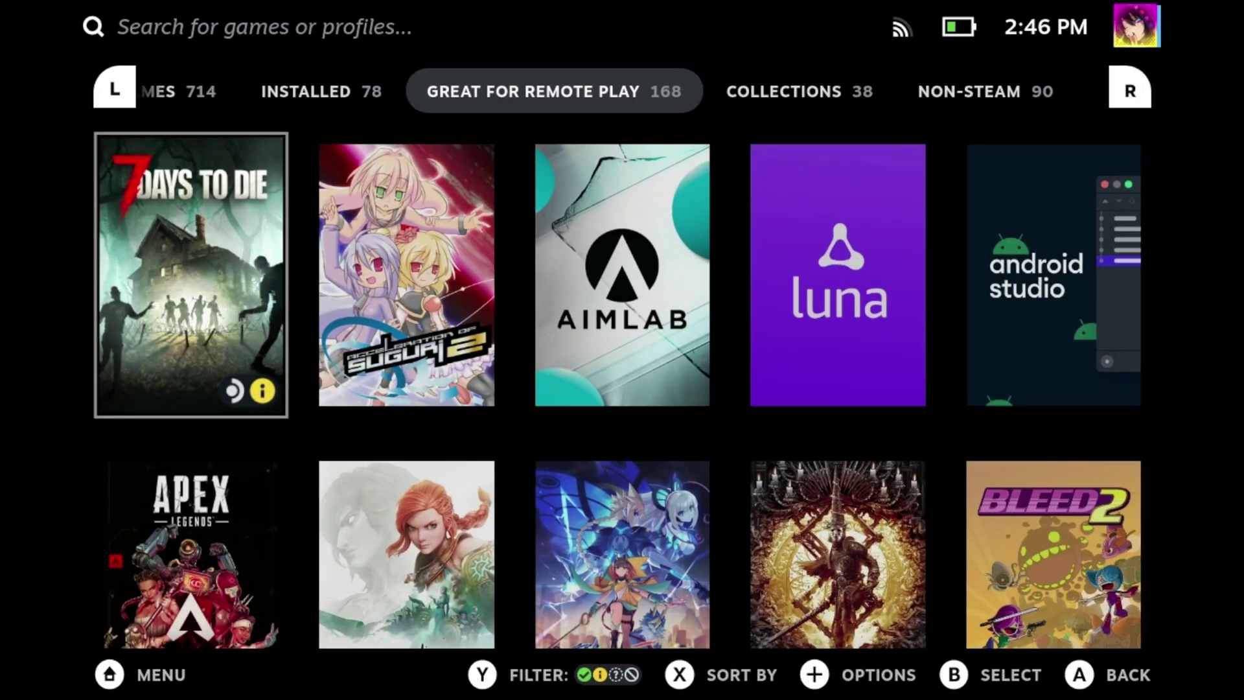
pyautogui.press('l')
pyautogui.press('Down')
pyautogui.press('Up')
pyautogui.press('Right')
pyautogui.press('Right')
pyautogui.press('Right')
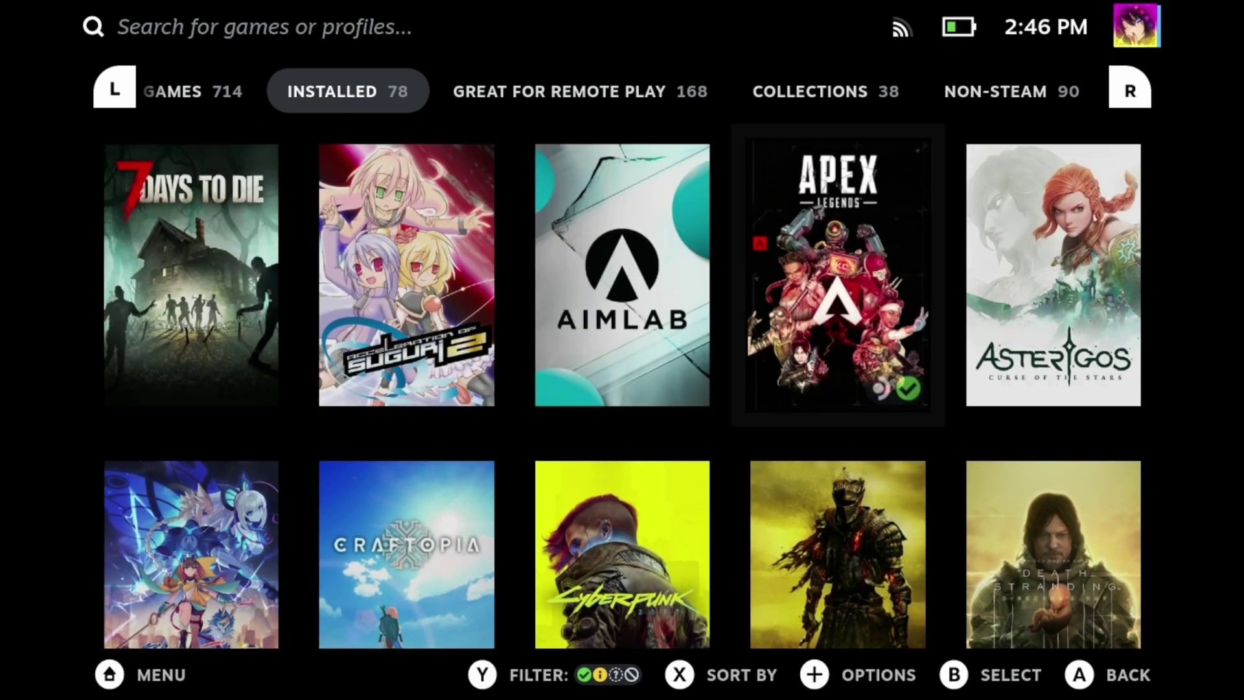
pyautogui.press('Menu')
pyautogui.press('Up')
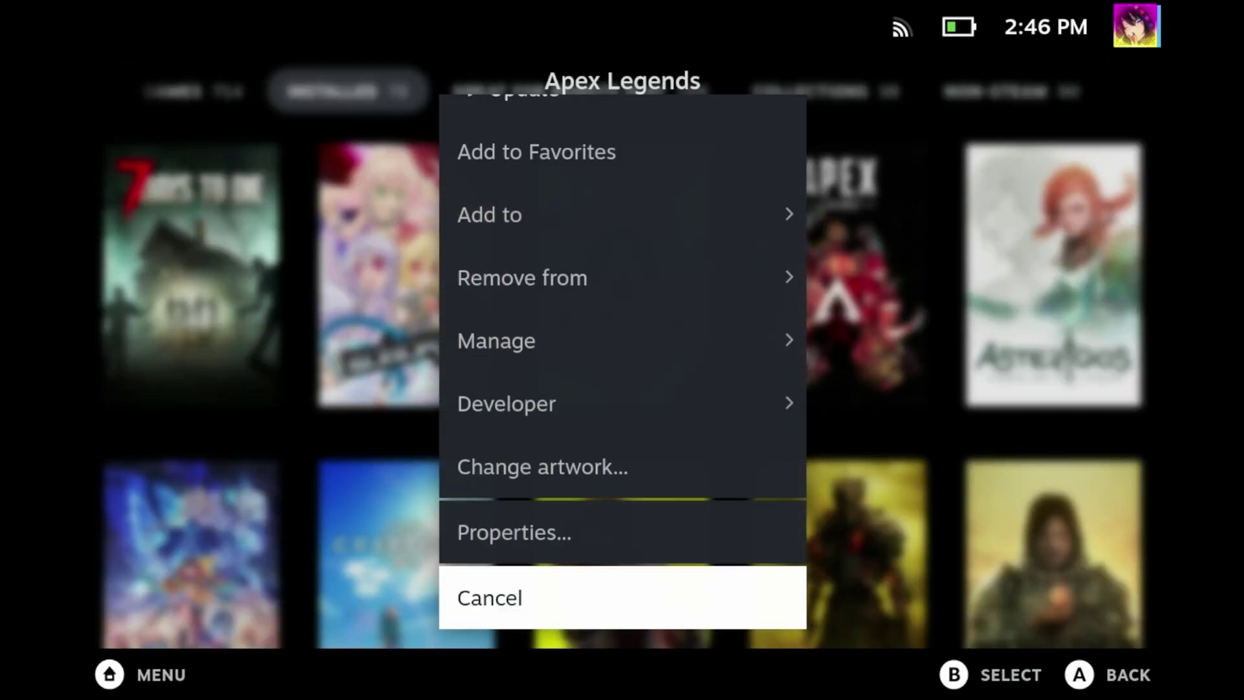
pyautogui.press('Up')
pyautogui.press('Up')
pyautogui.press('Return')
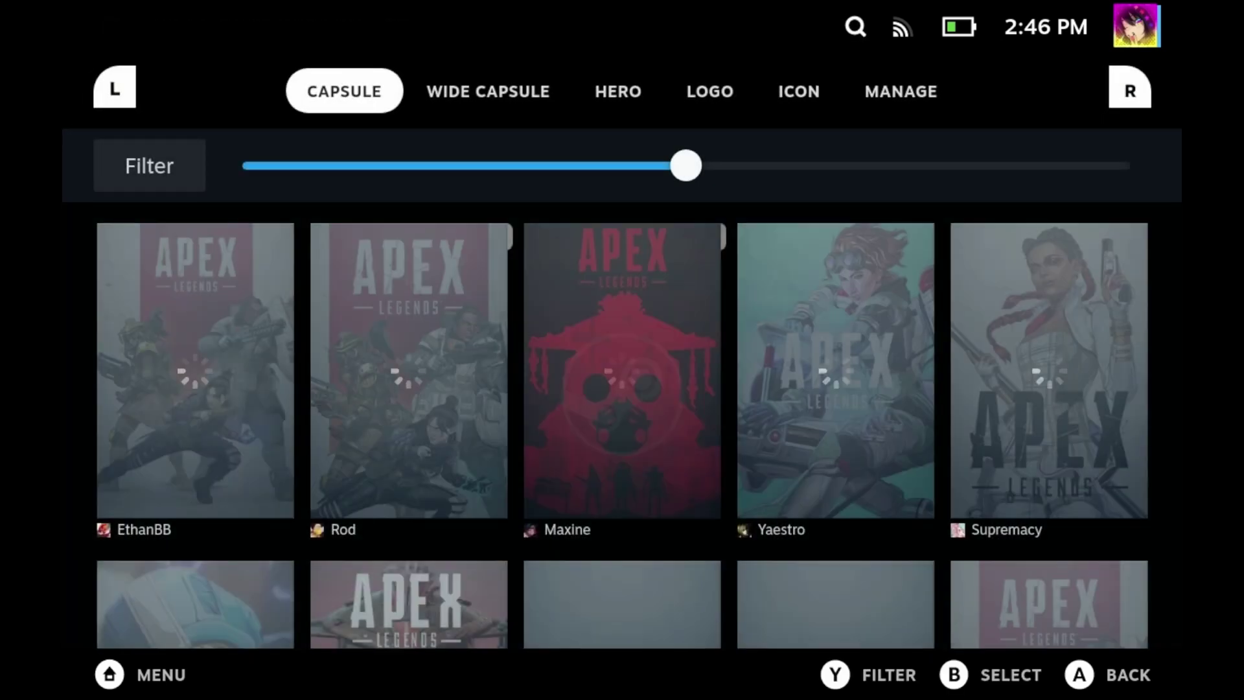
# Look through the wide capsule, hero, logo, icon and manage sections for Apex Legends, then return to the capsules.
pyautogui.press('Down')
pyautogui.press('Up')
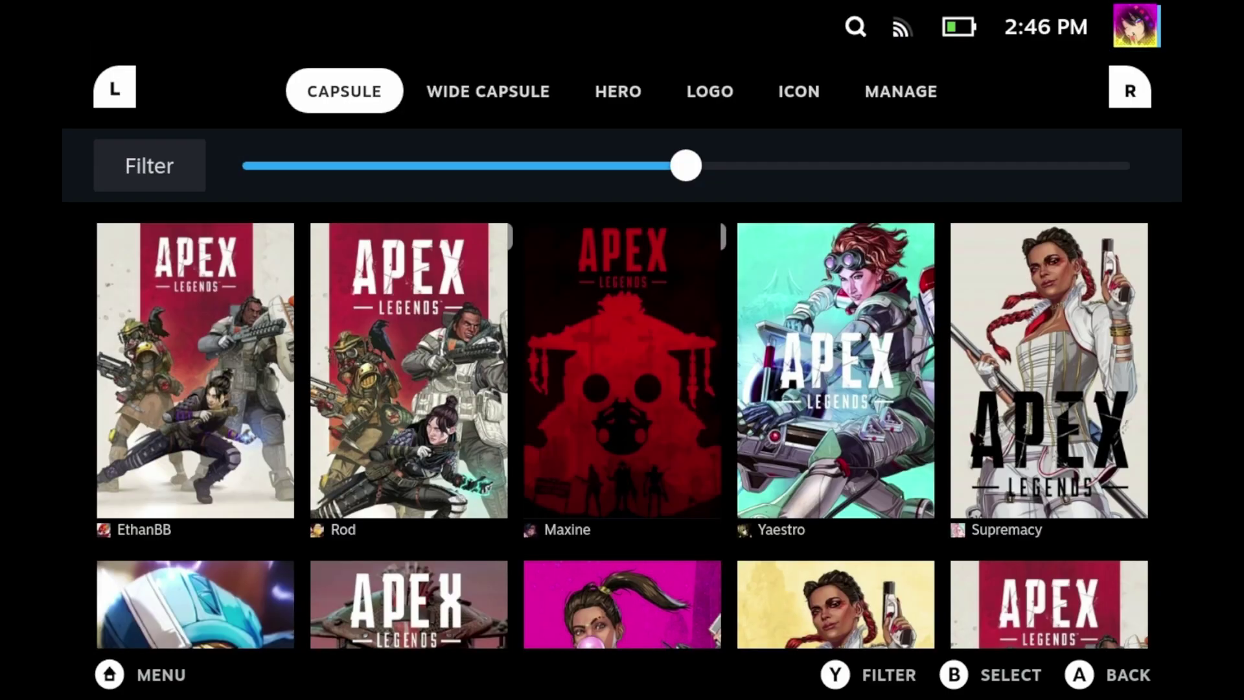
pyautogui.press('r')
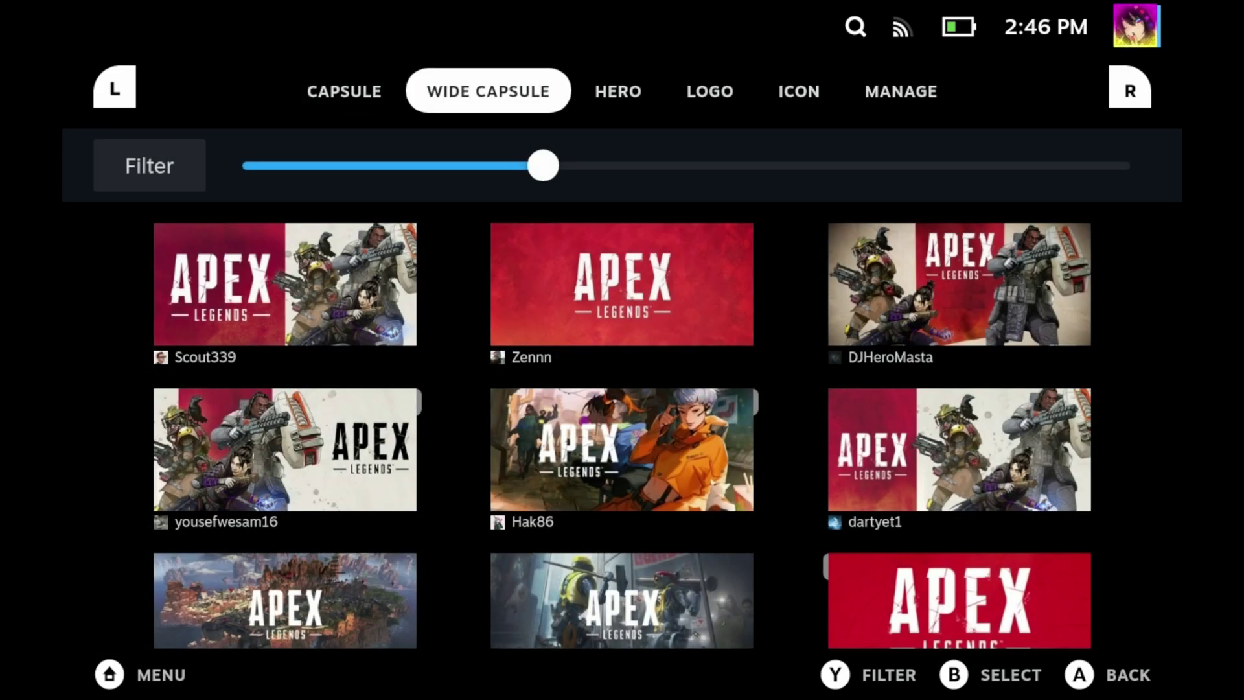
pyautogui.press('r')
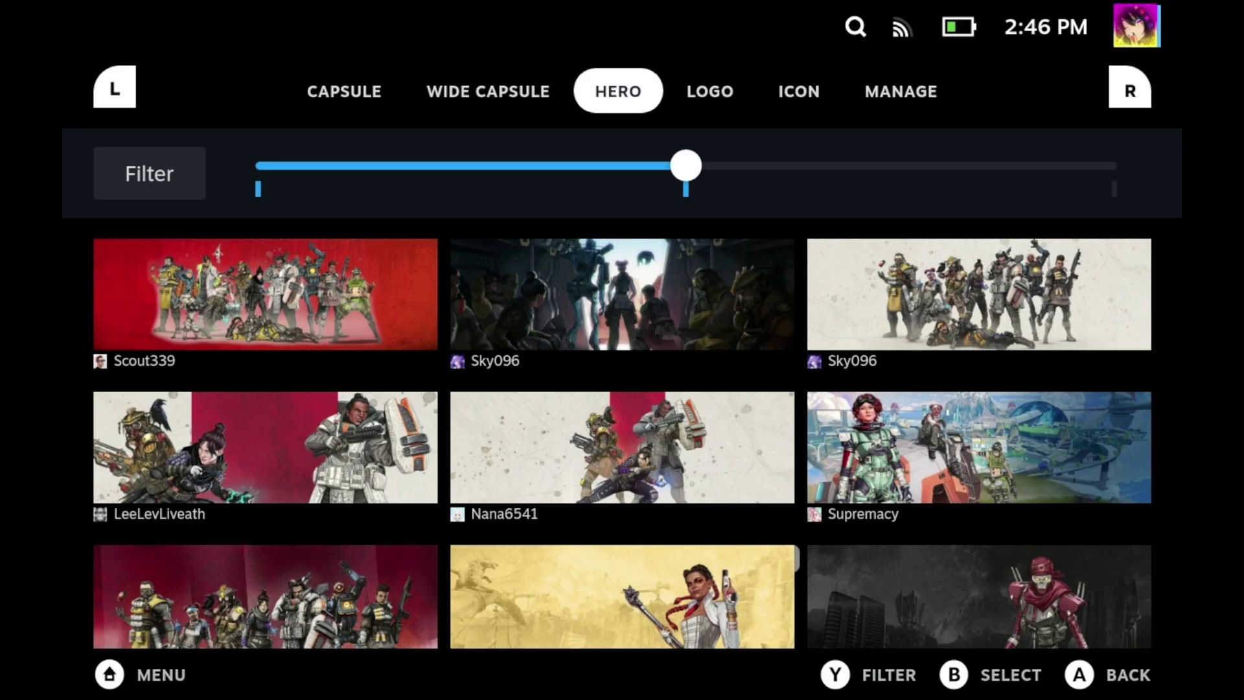
pyautogui.press('r')
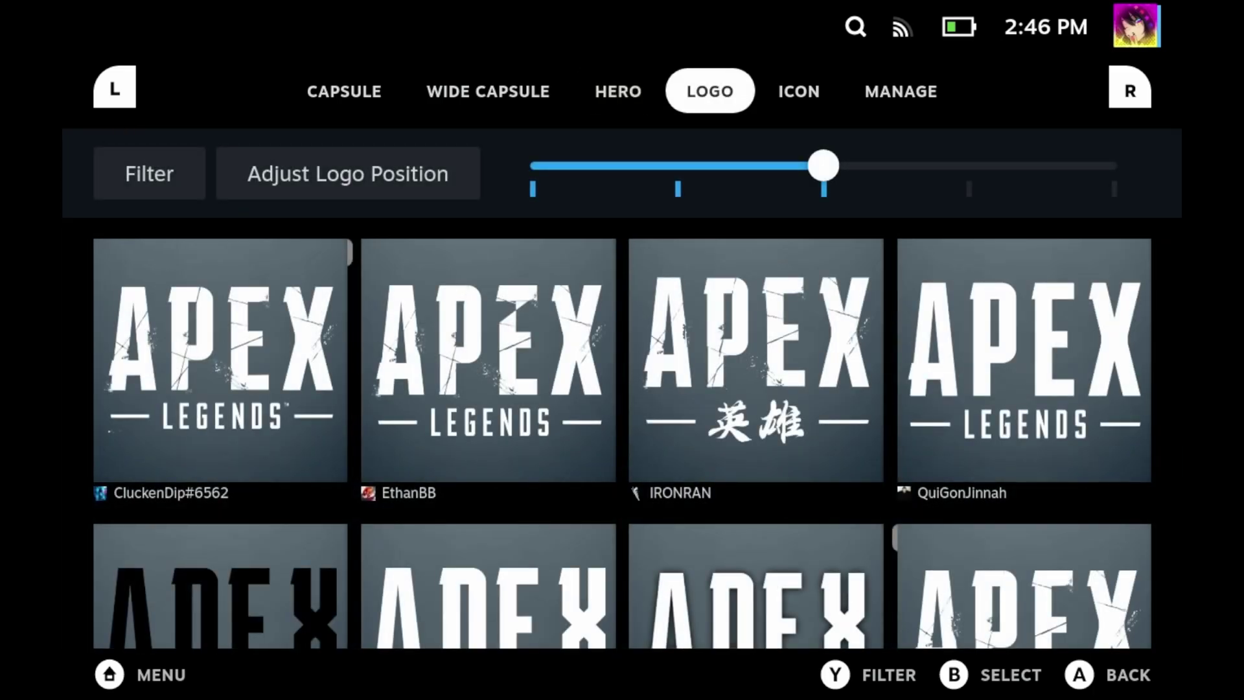
pyautogui.press('r')
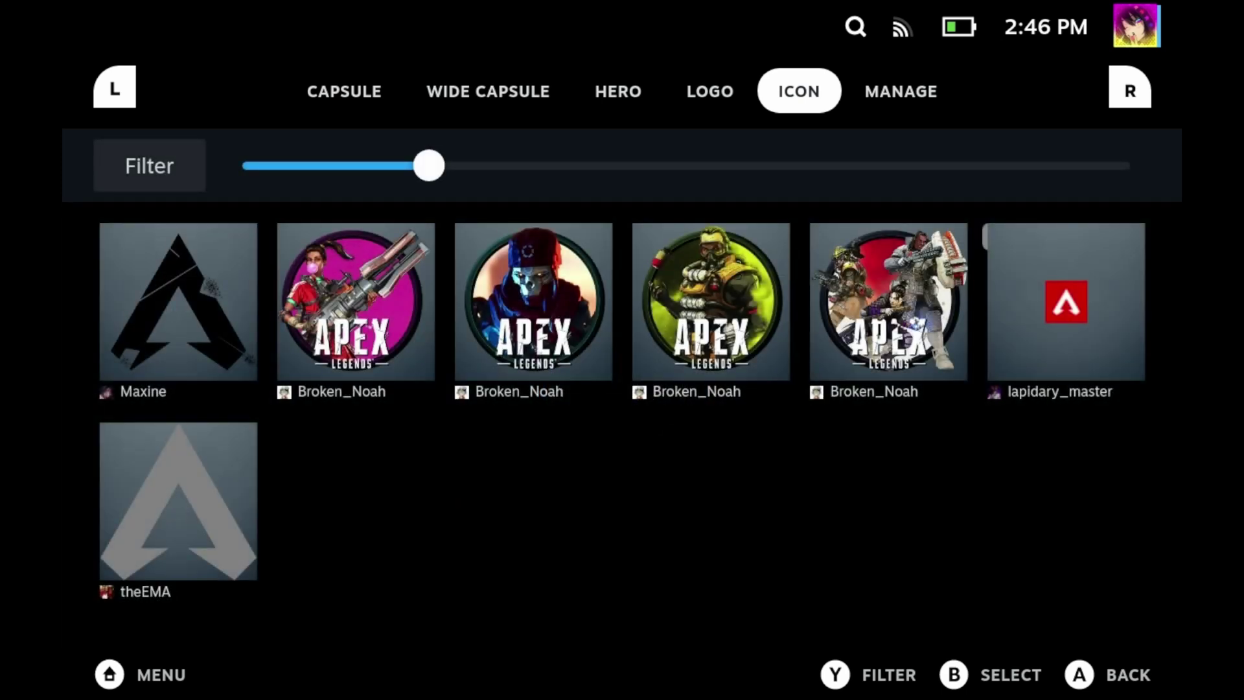
pyautogui.press('r')
pyautogui.press('l')
pyautogui.press('l')
pyautogui.press('l')
pyautogui.press('l')
pyautogui.press('l')
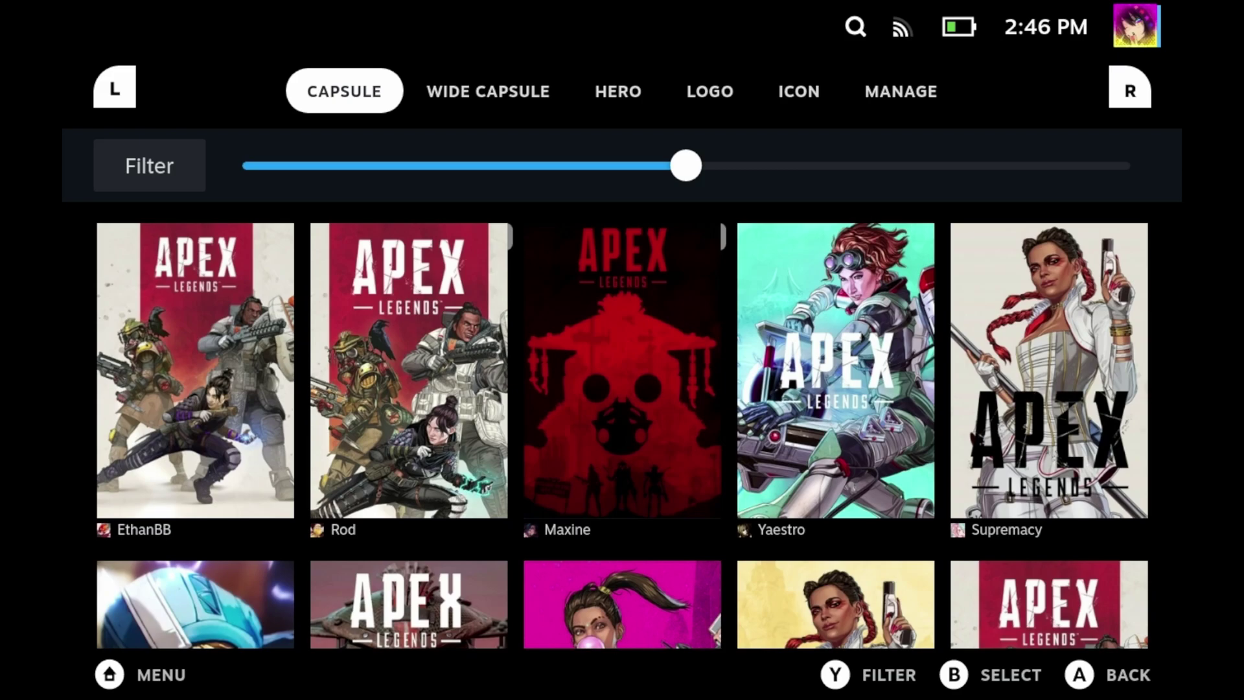
# Apply the capsule with the blue-and-white helmeted character, first in the second row, to Apex Legends.
pyautogui.press('Down')
pyautogui.press('Down')
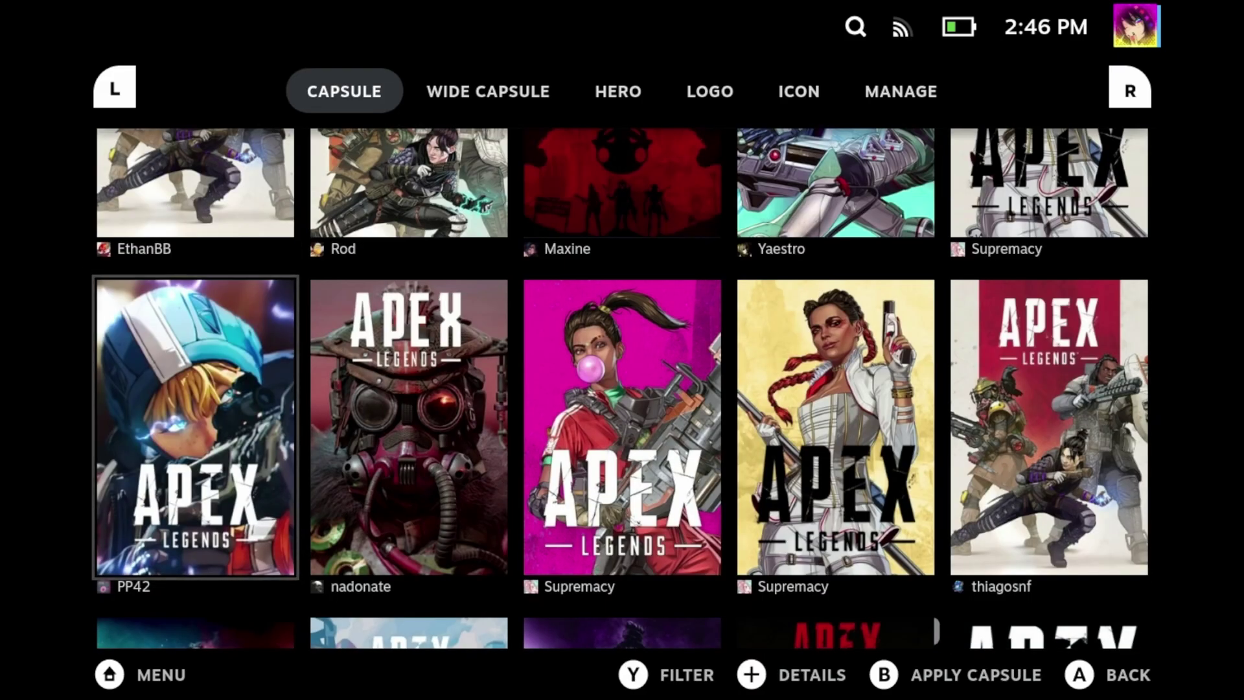
pyautogui.press('b')
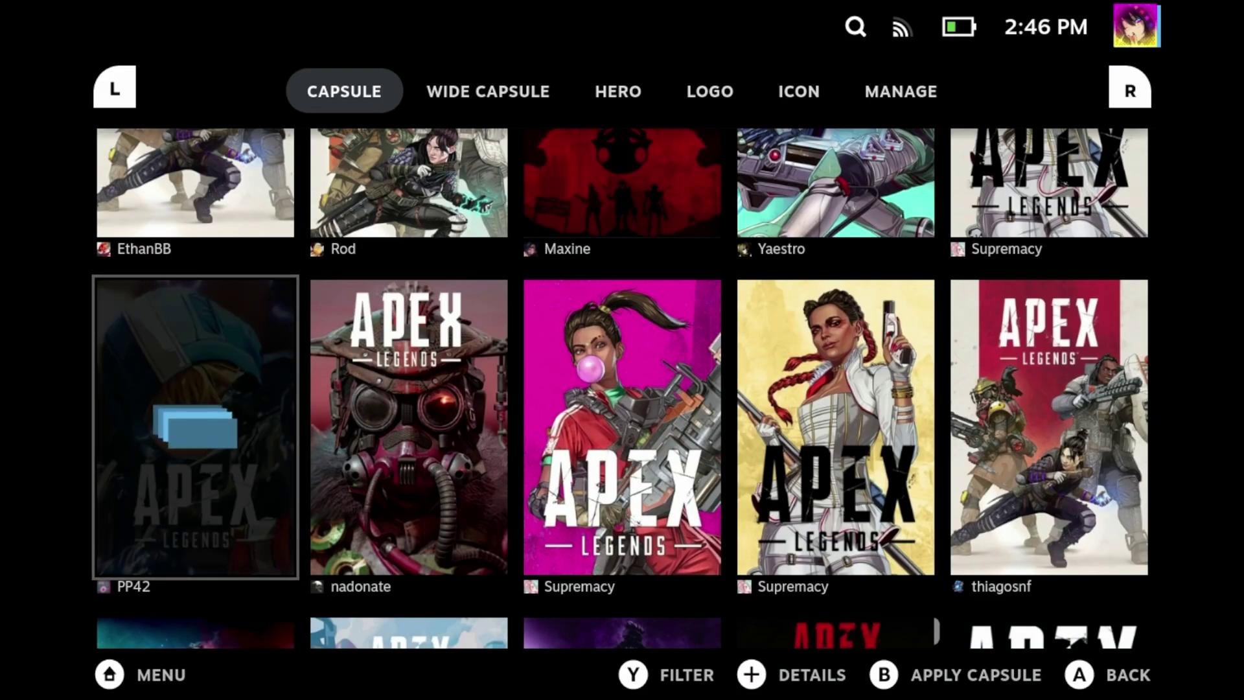
# Apply the wide capsule with the orange-jacketed character, middle of the second row, to Apex Legends.
pyautogui.press('r')
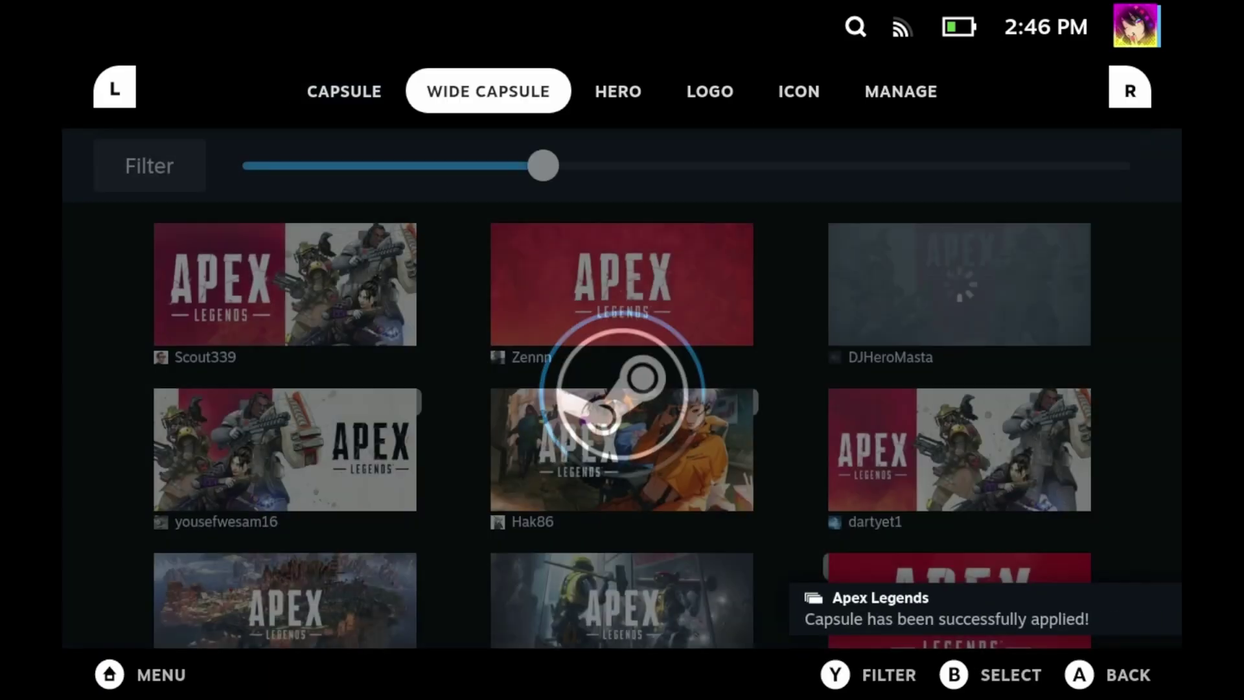
pyautogui.press('Down')
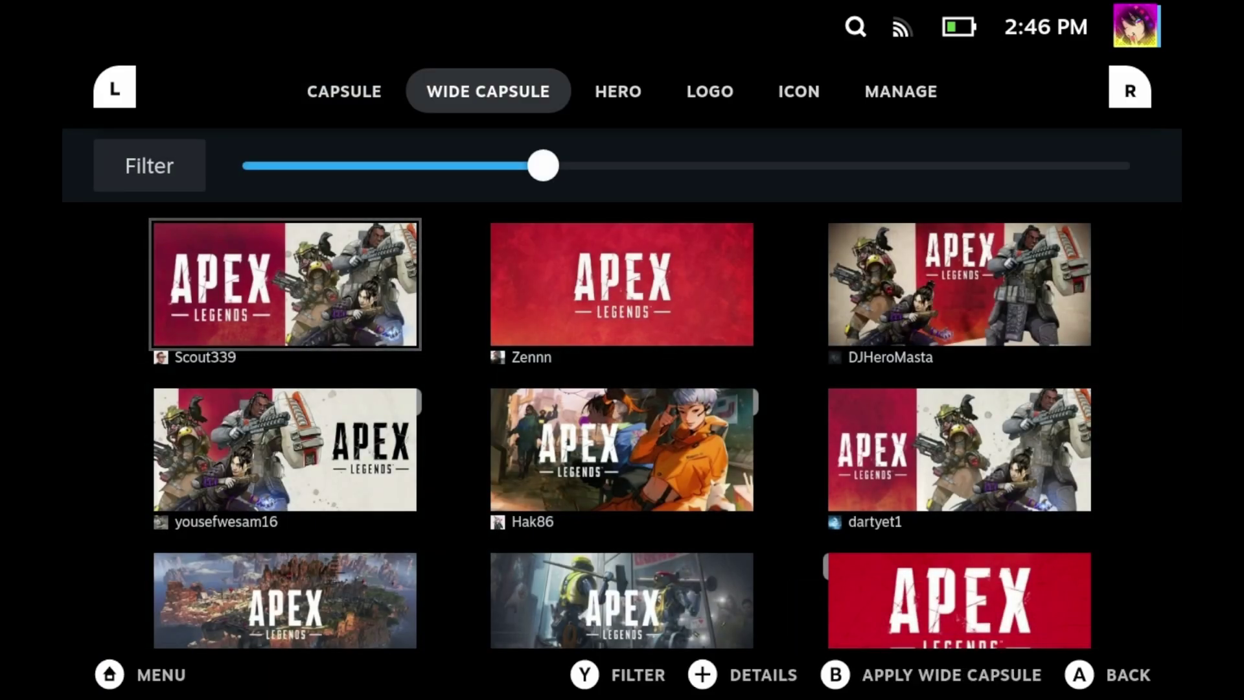
pyautogui.press('Down')
pyautogui.press('Right')
pyautogui.press('b')
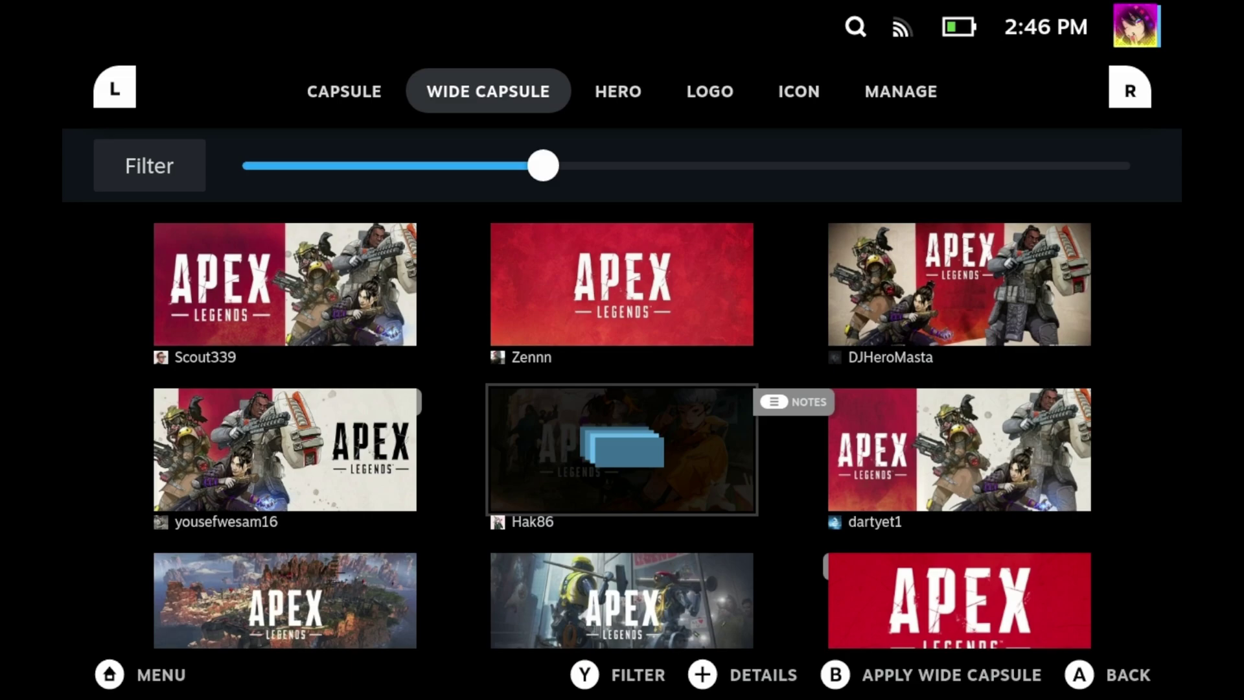
# Apply the hero image of the squad standing before the open dropship, second in the first row, to Apex Legends.
pyautogui.press('r')
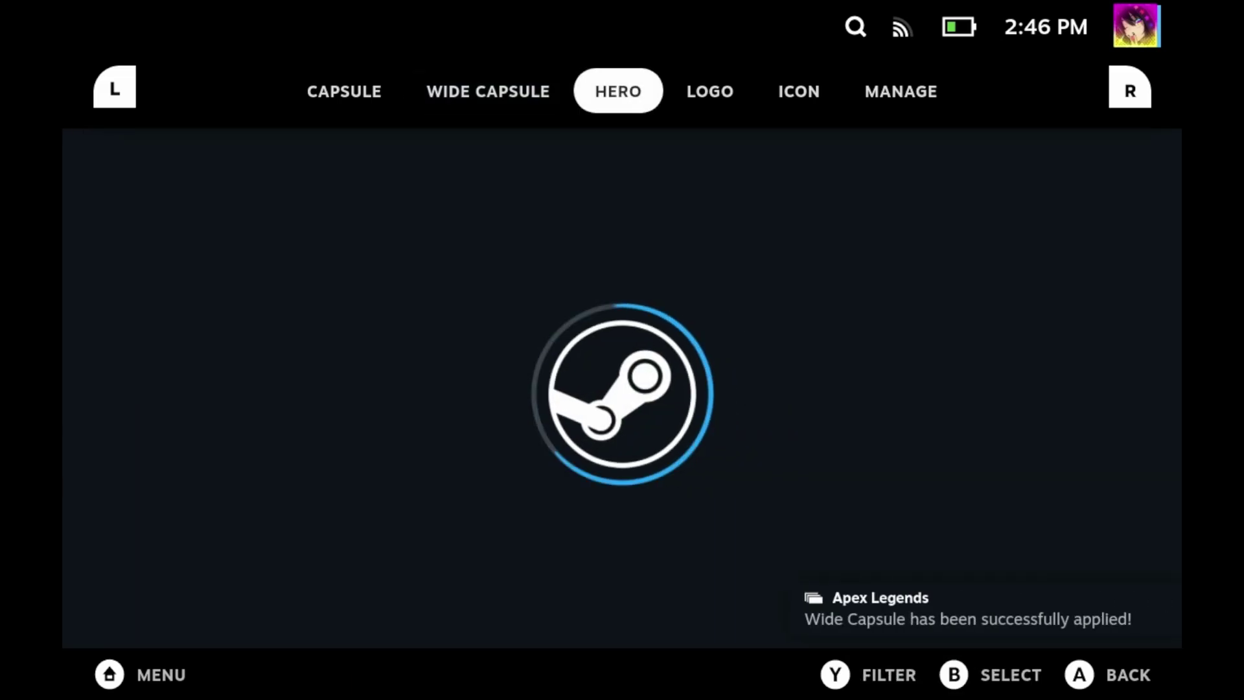
pyautogui.press('Right')
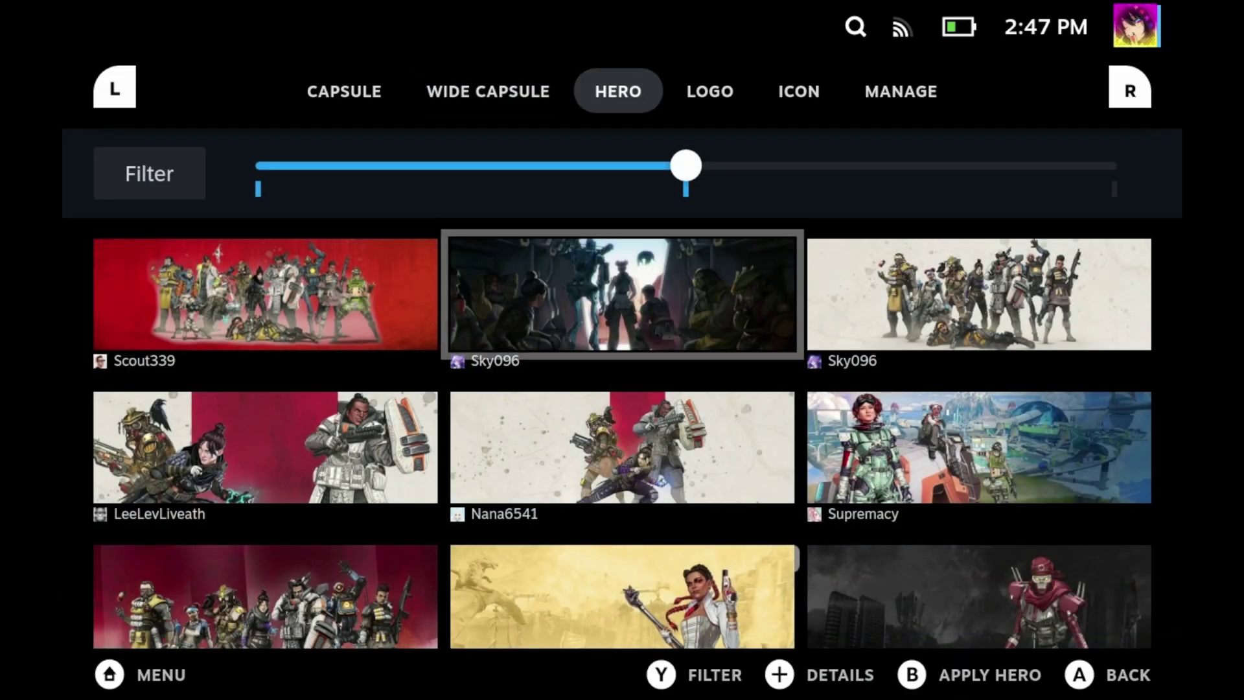
pyautogui.press('b')
# Apply the turquoise cartoon-lettered logo, last in the logo list, to Apex Legends.
pyautogui.press('r')
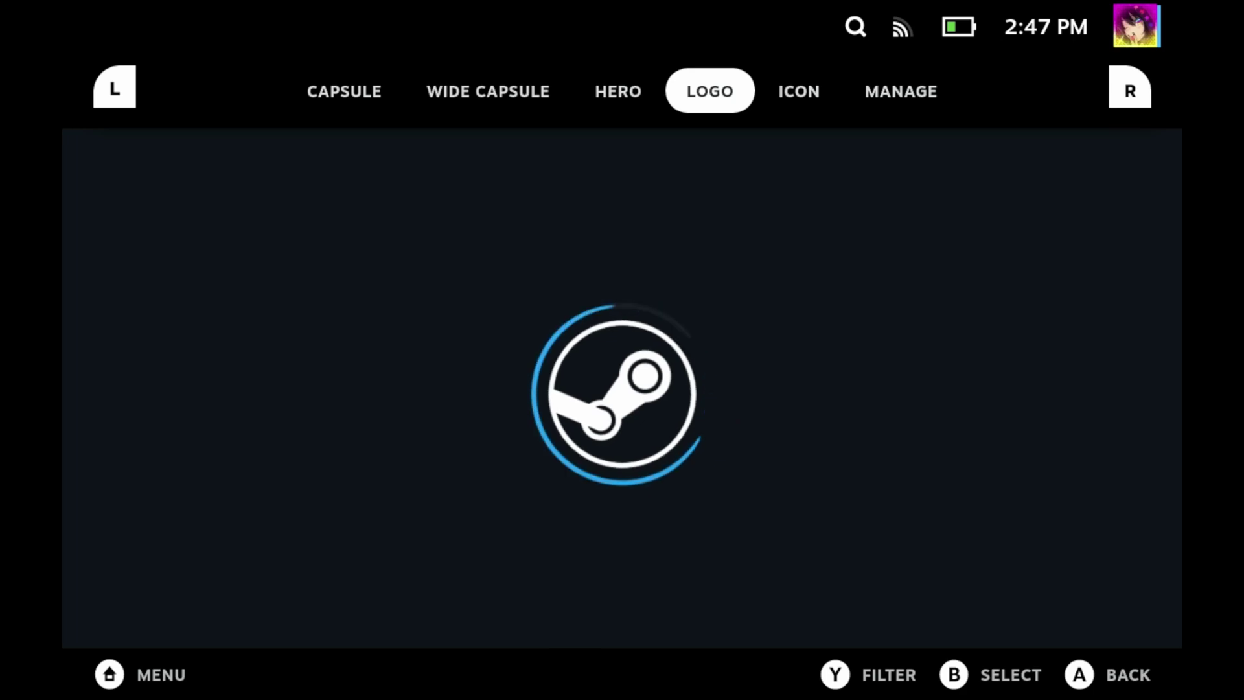
pyautogui.press('Down')
pyautogui.press('Down')
pyautogui.press('Down')
pyautogui.press('Down')
pyautogui.press('Down')
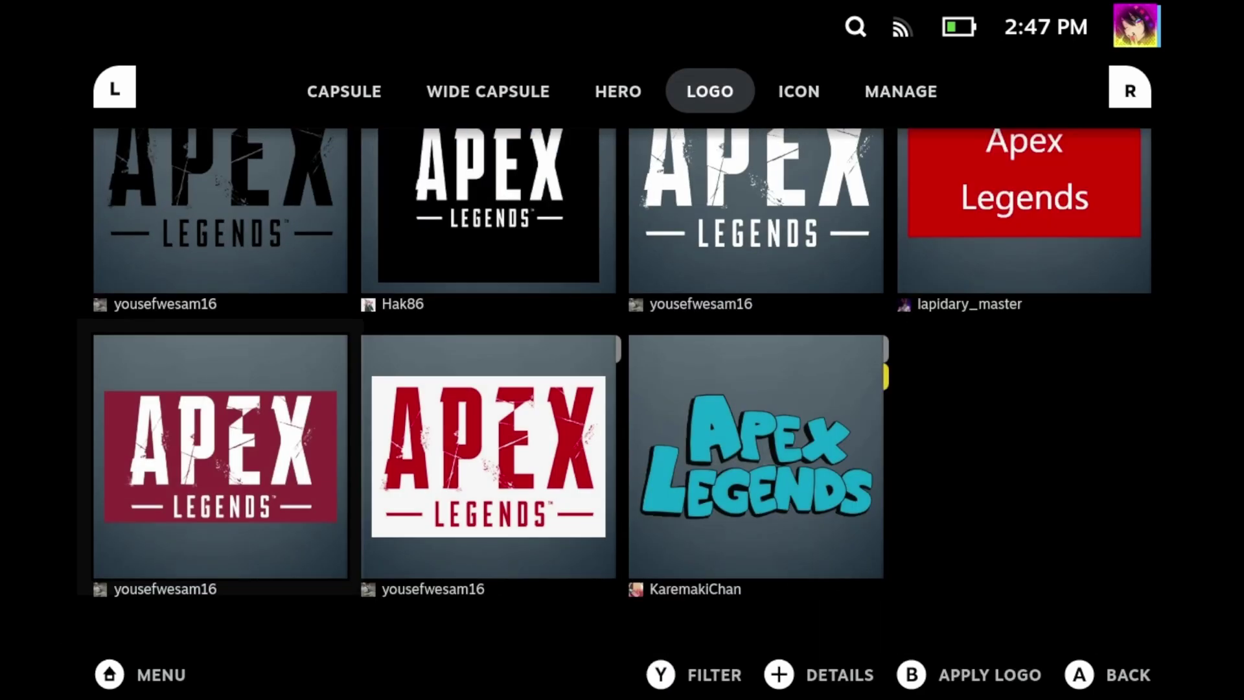
pyautogui.press('Right')
pyautogui.press('Right')
pyautogui.press('b')
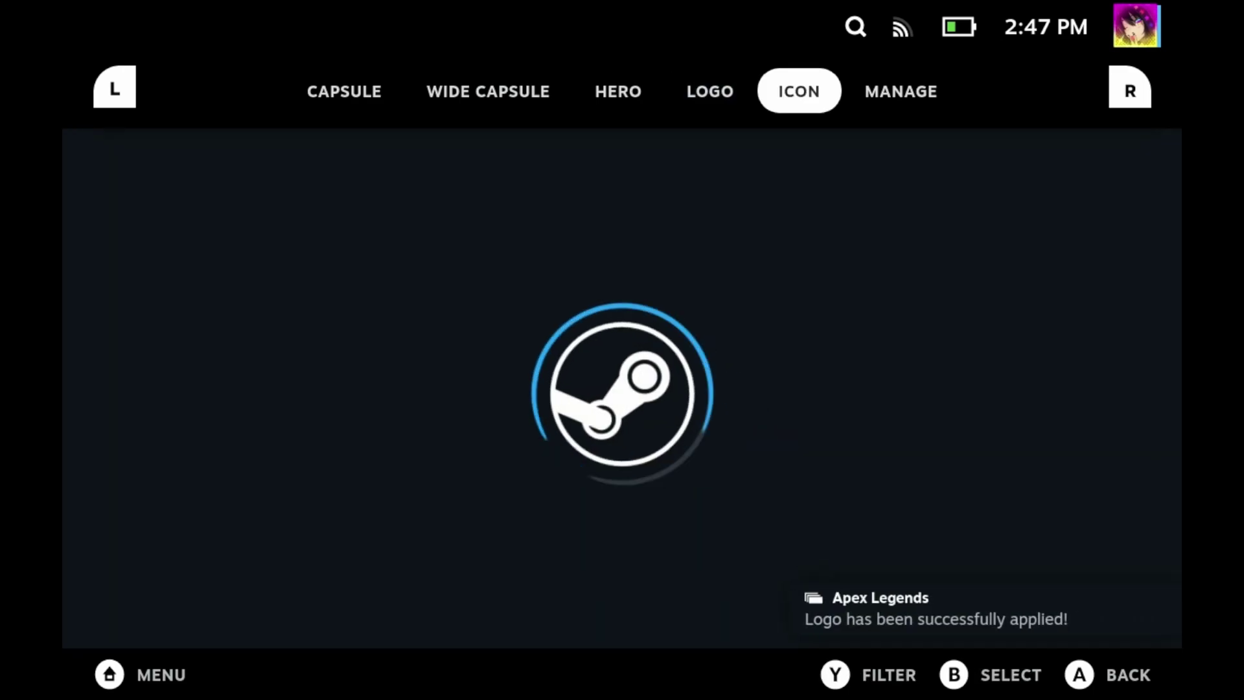
# Review the current capsule, wide capsule, logo and hero in the manage section, then return to Apex Legends in the library.
pyautogui.press('r')
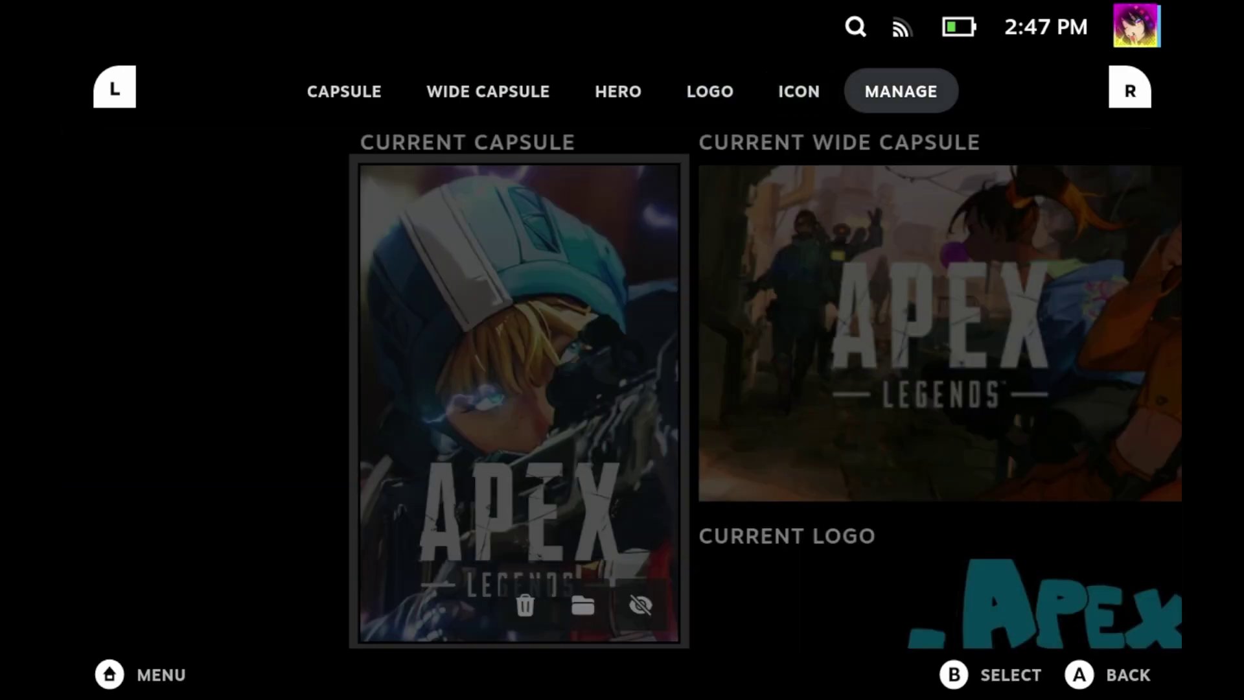
pyautogui.press('Down')
pyautogui.press('Down')
pyautogui.press('Up')
pyautogui.press('Up')
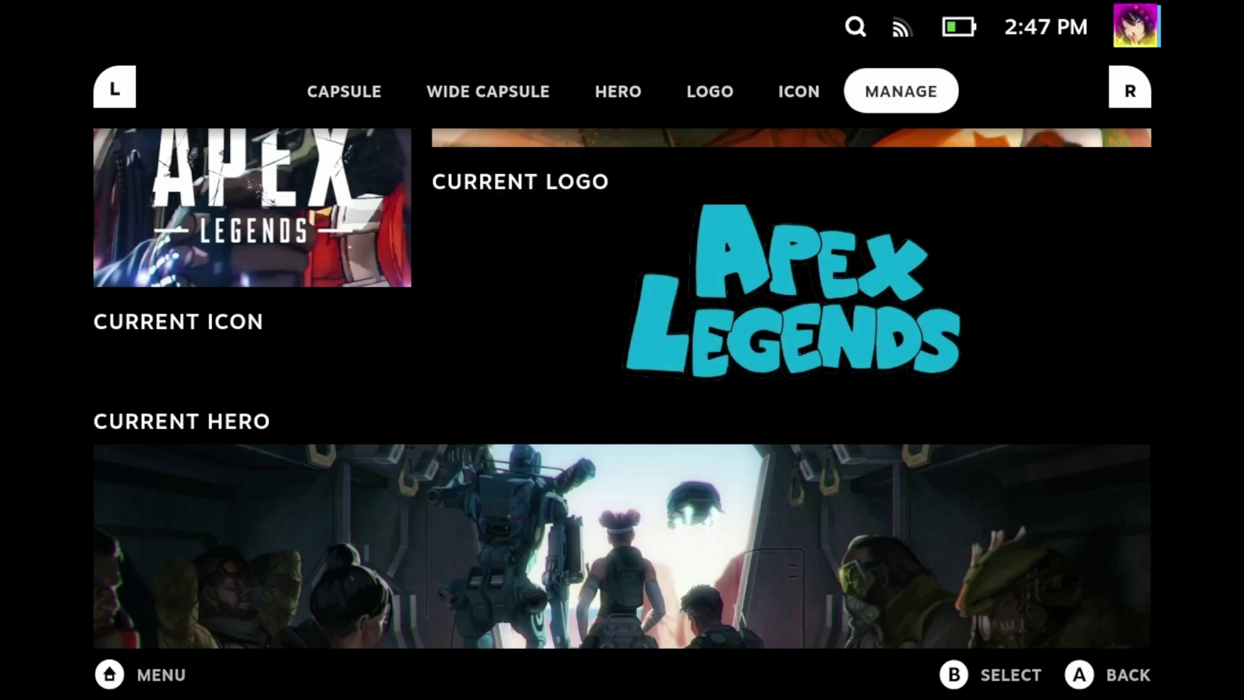
pyautogui.press('Escape')
pyautogui.press('Left')
pyautogui.press('Right')
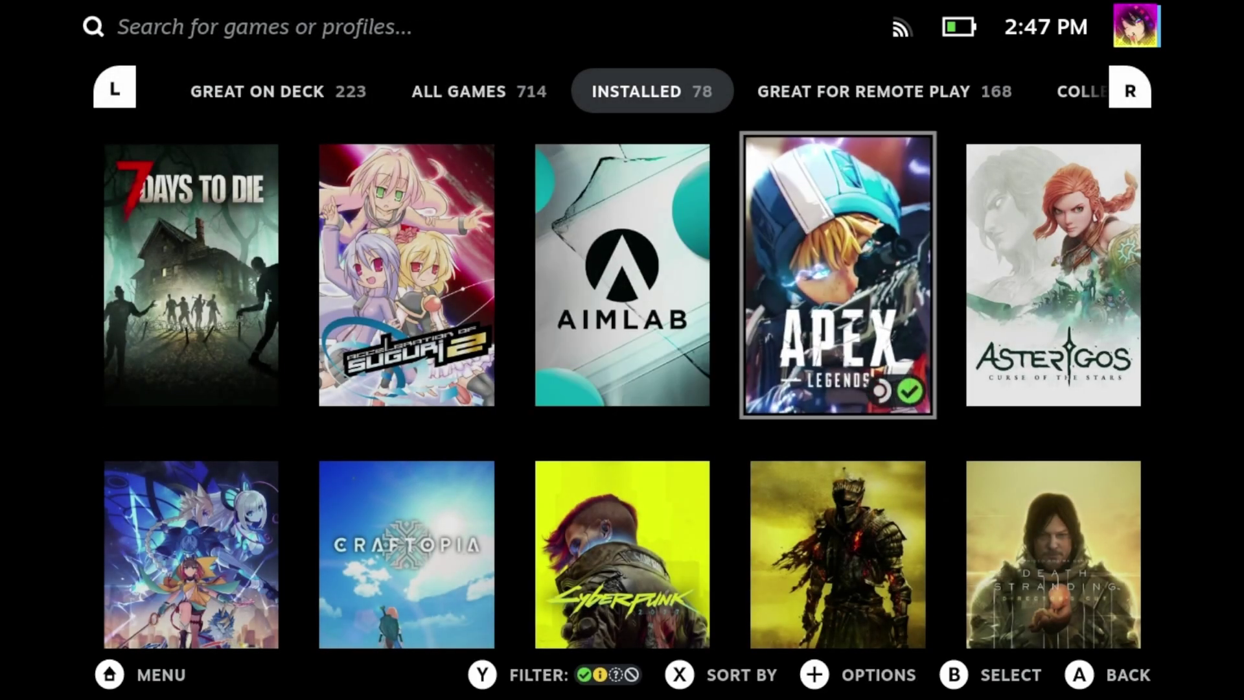
# Open the Apex Legends game page and start its queued update.
pyautogui.press('Return')
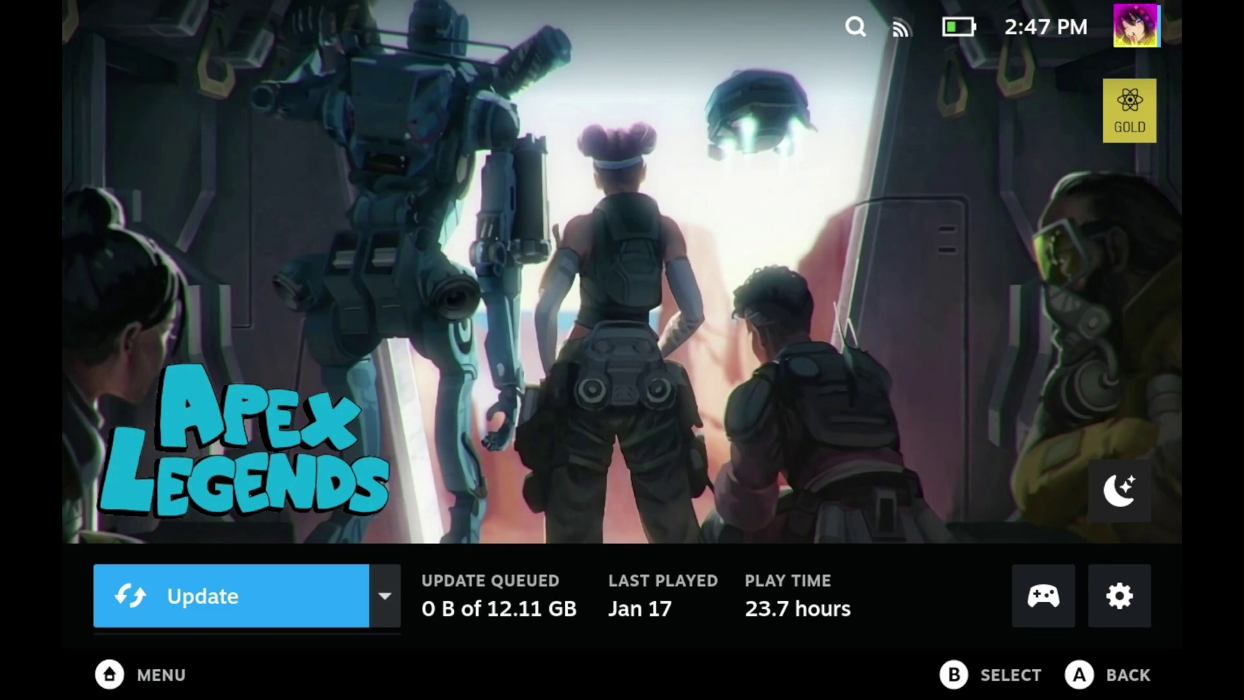
pyautogui.press('Up')
pyautogui.press('Down')
pyautogui.press('Return')
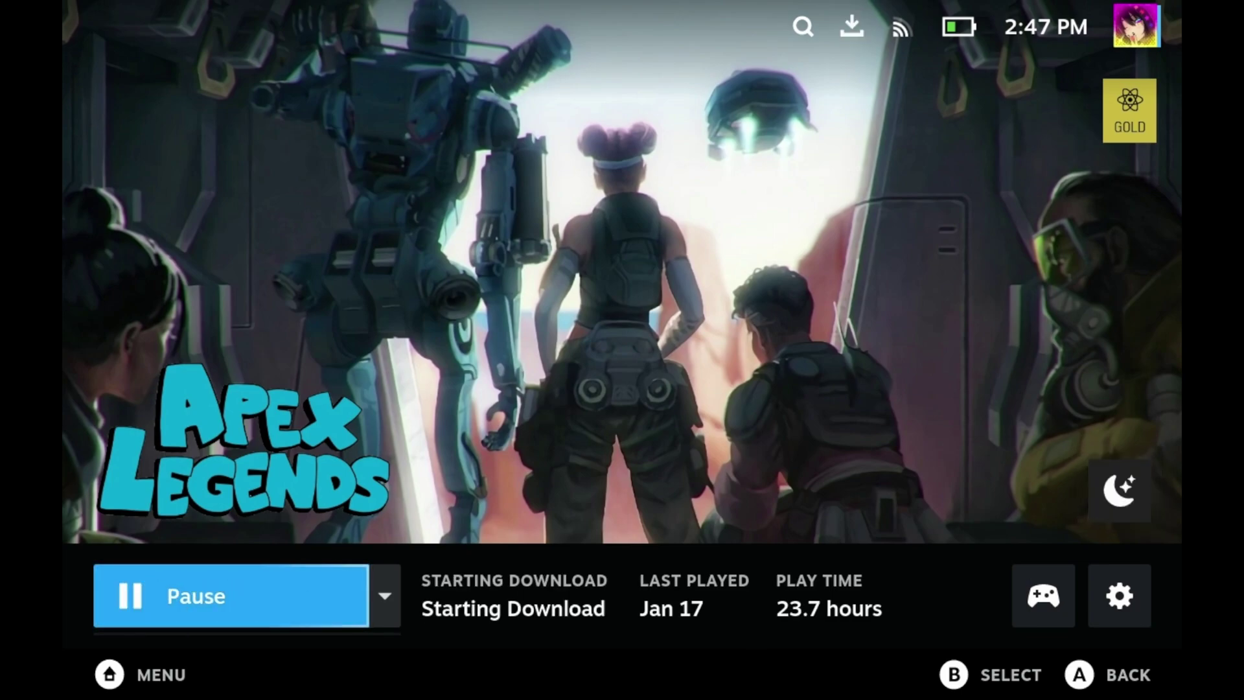
# Open the downloads page and check how the new Apex Legends artwork looks there.
pyautogui.press('Up')
pyautogui.press('Right')
pyautogui.press('Return')
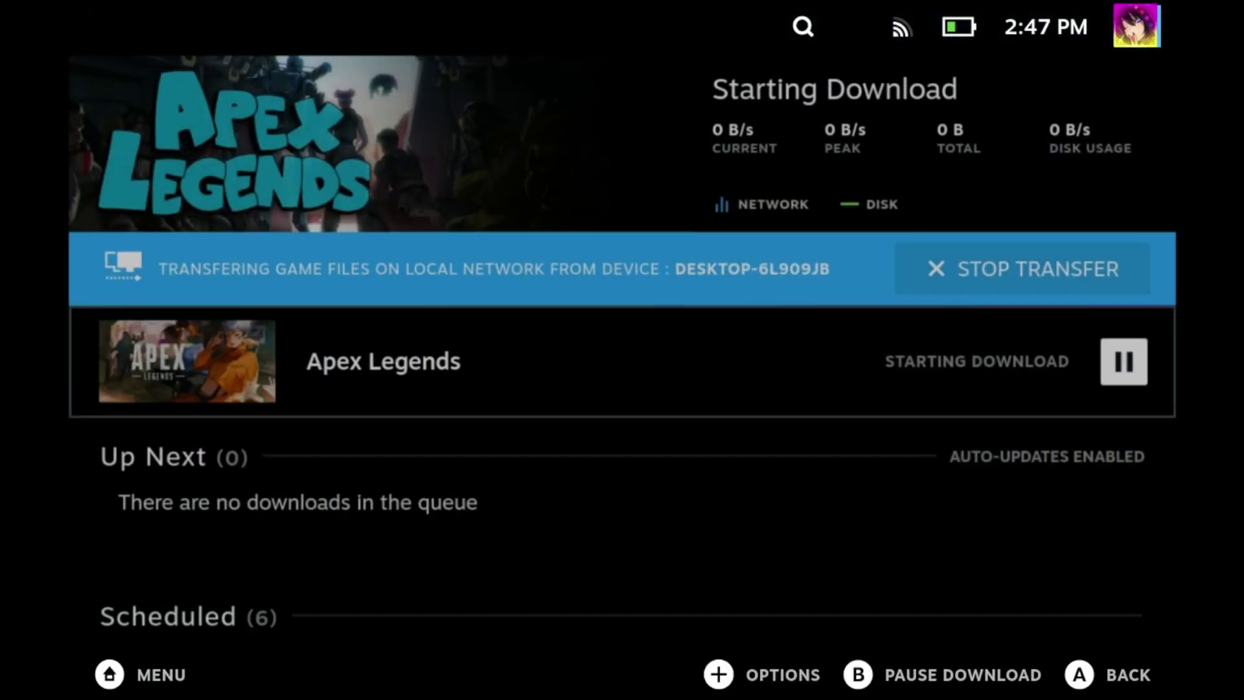
pyautogui.press('Down')
pyautogui.press('Up')
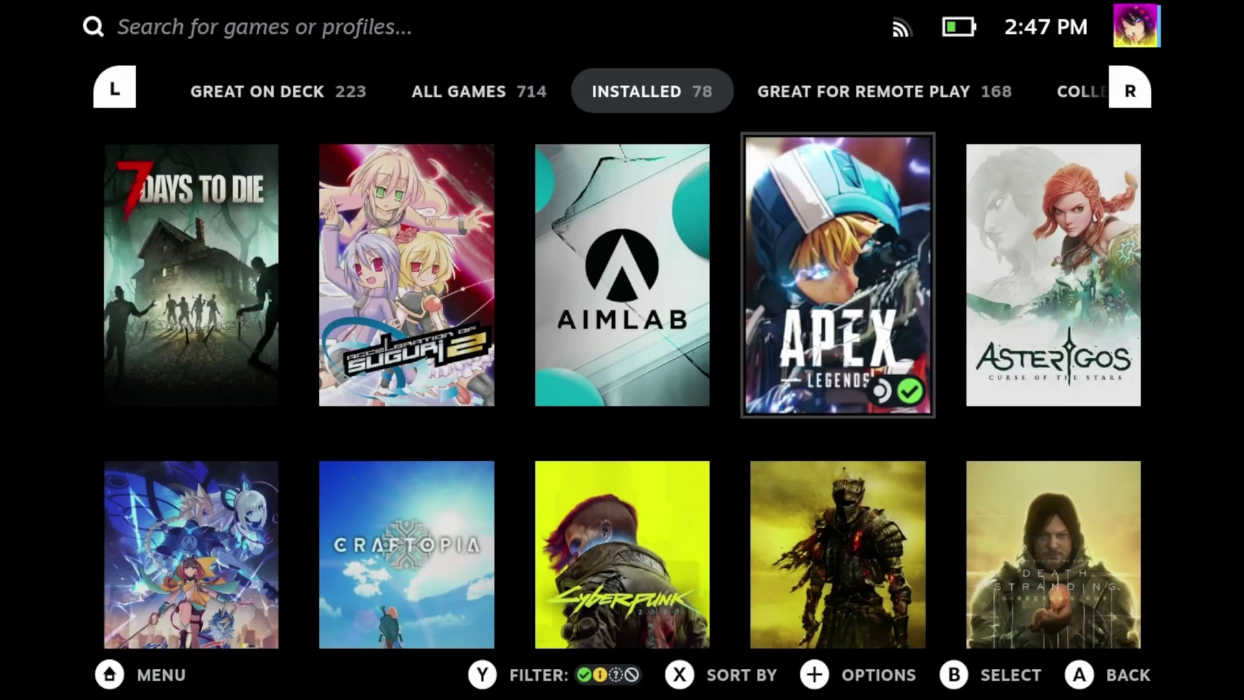
# Reopen the artwork changer for Apex Legends from the library and go to its manage section.
pyautogui.press('Menu')
pyautogui.press('Up')
pyautogui.press('Up')
pyautogui.press('Up')
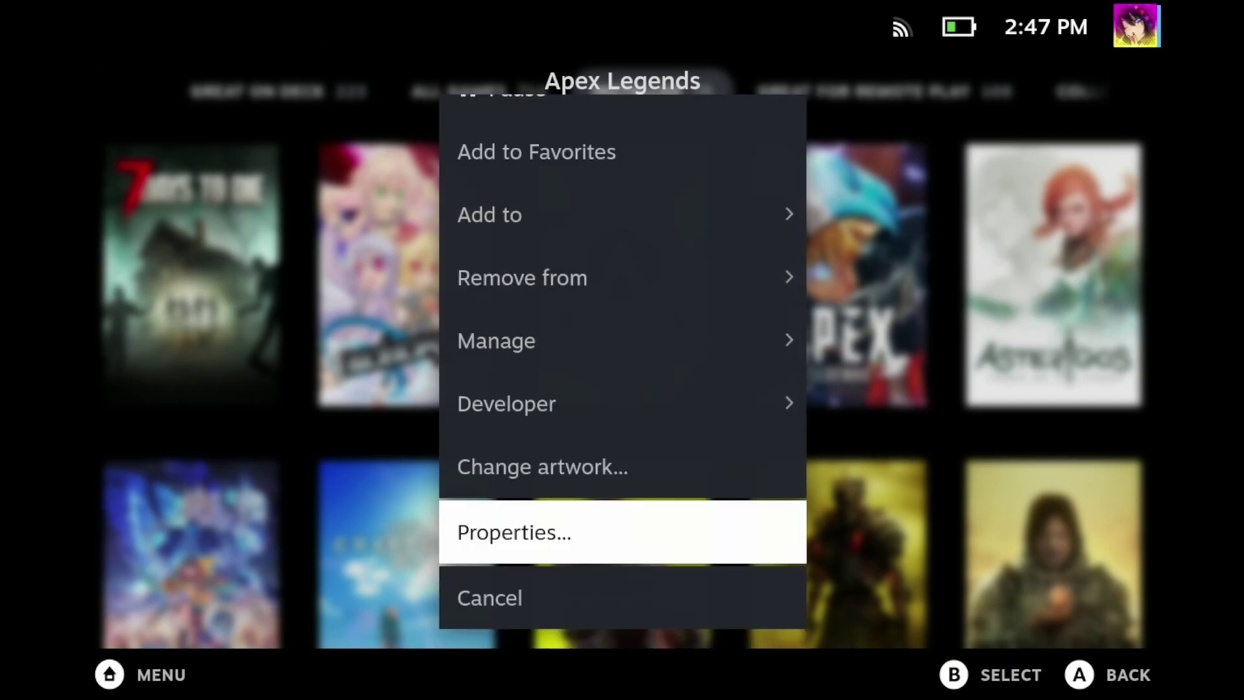
pyautogui.press('Return')
pyautogui.press('Right')
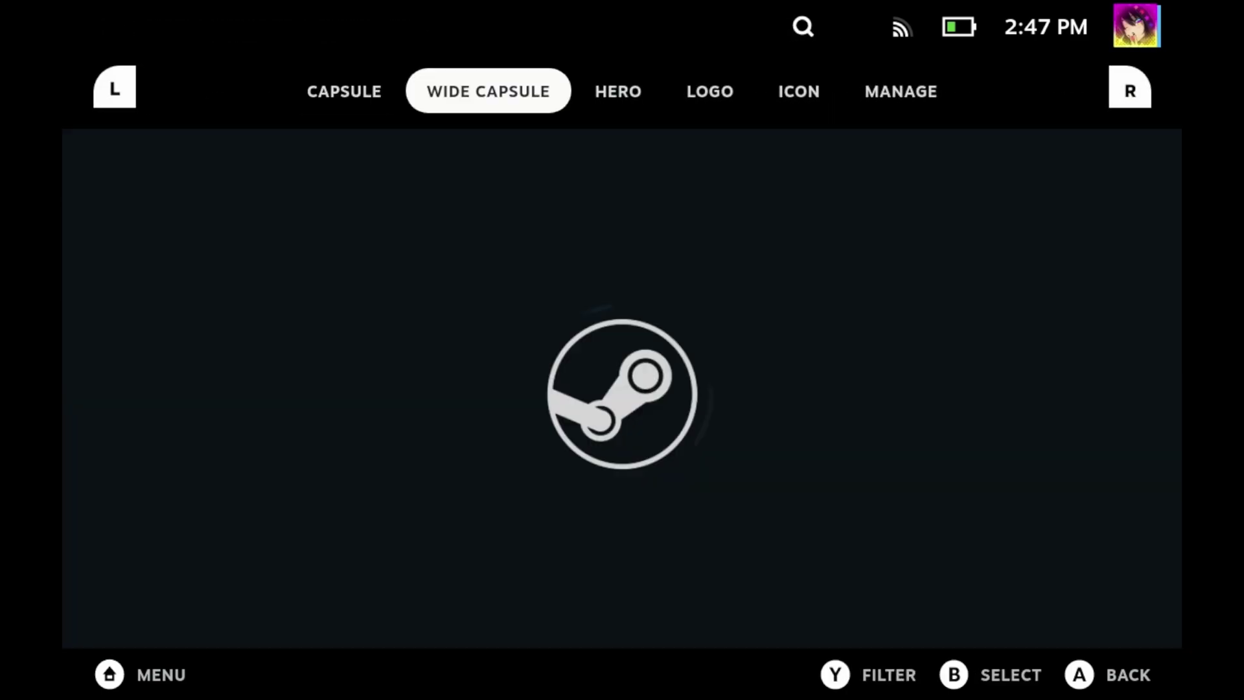
pyautogui.press('Right')
pyautogui.press('Right')
pyautogui.press('Right')
pyautogui.press('Right')
pyautogui.press('Down')
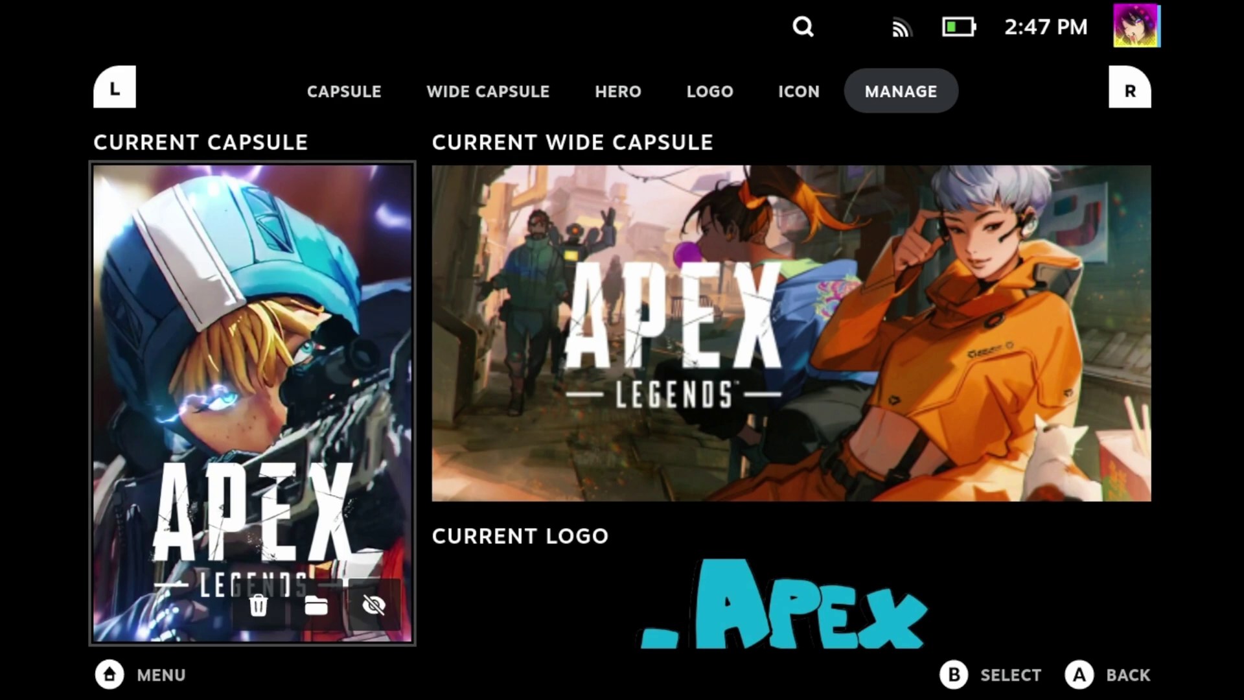
# Clear the custom capsule of Apex Legends.
pyautogui.press('Right')
pyautogui.press('Left')
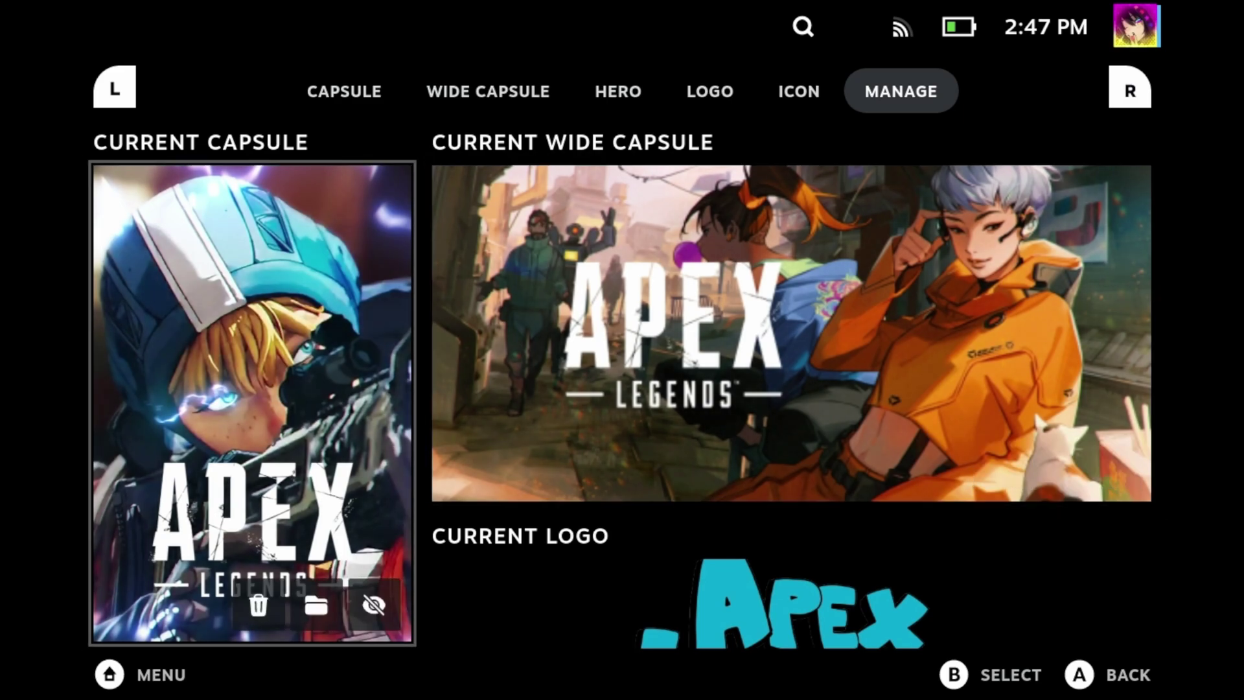
pyautogui.press('Right')
pyautogui.press('Left')
pyautogui.press('Down')
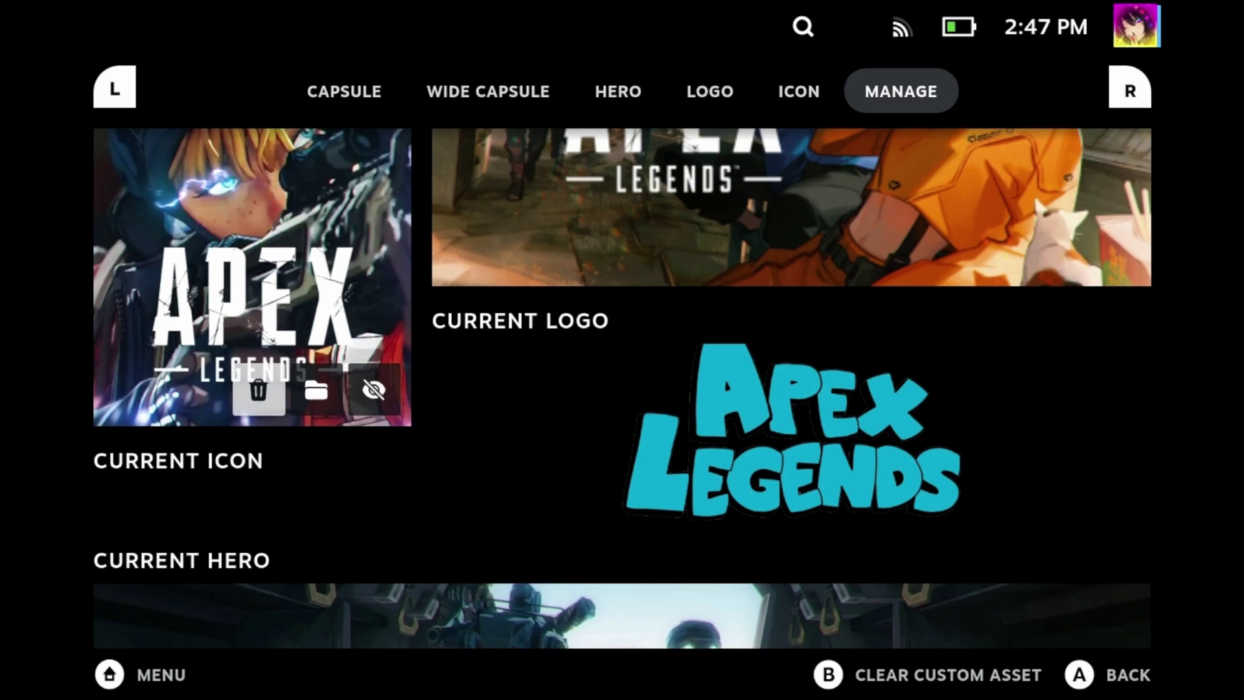
pyautogui.press('Right')
pyautogui.press('Left')
pyautogui.press('Return')
# Clear the custom wide capsule of Apex Legends.
pyautogui.press('Right')
pyautogui.press('Right')
pyautogui.press('r')
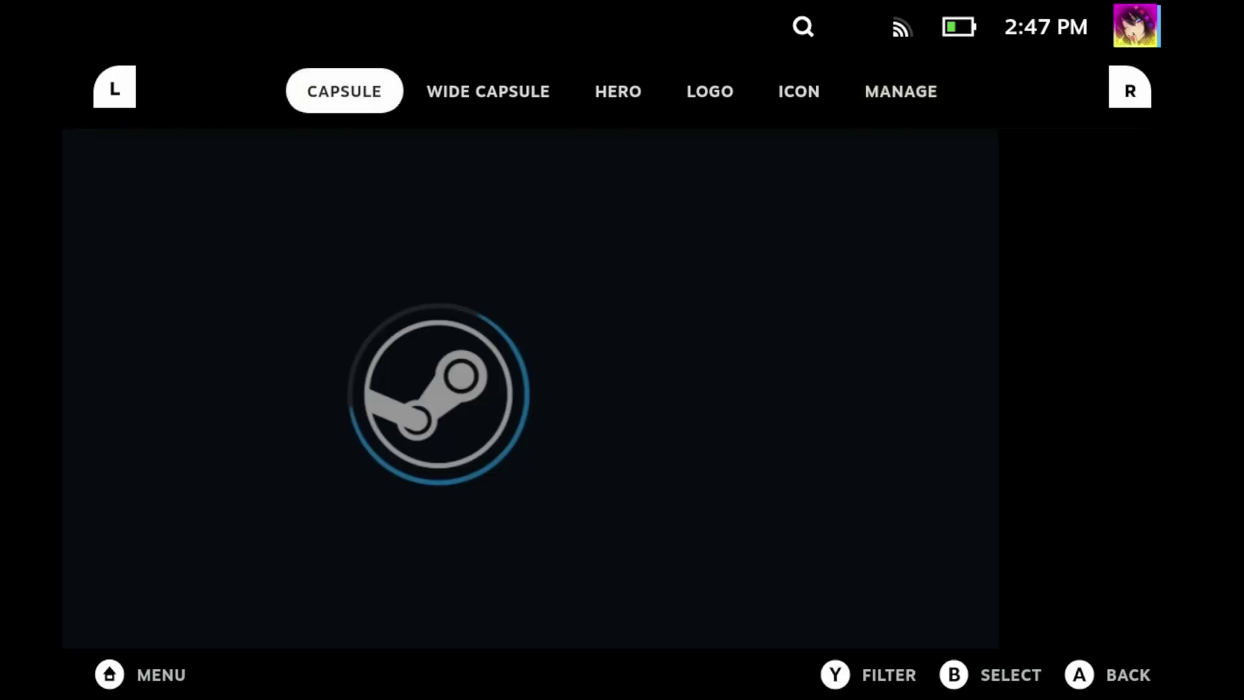
pyautogui.press('l')
pyautogui.press('Right')
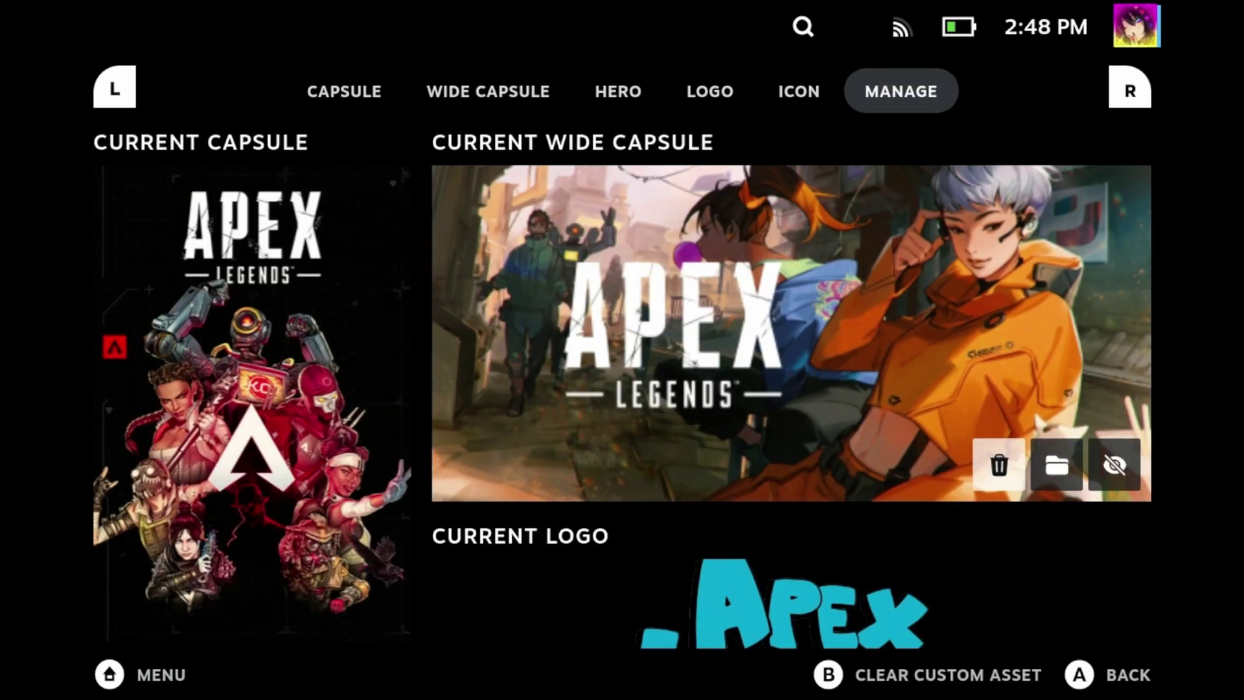
pyautogui.press('Return')
# Clear the custom logo of Apex Legends and return to the installed games.
pyautogui.press('Down')
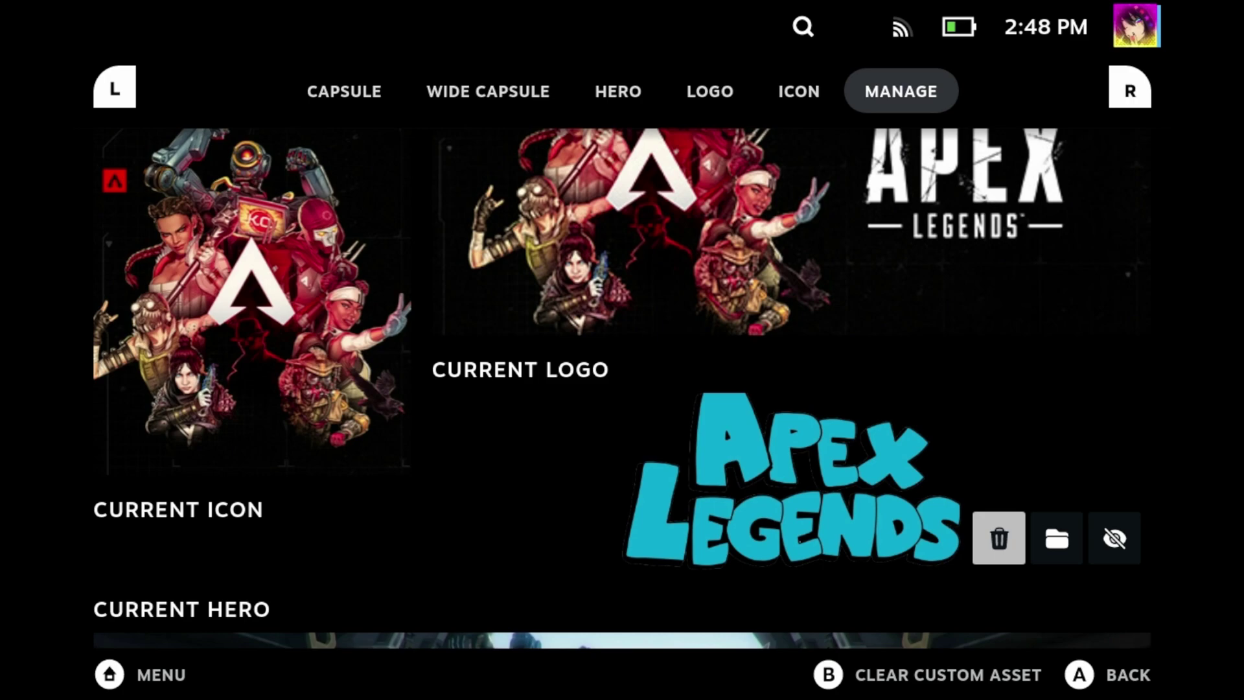
pyautogui.press('Return')
pyautogui.press('Escape')
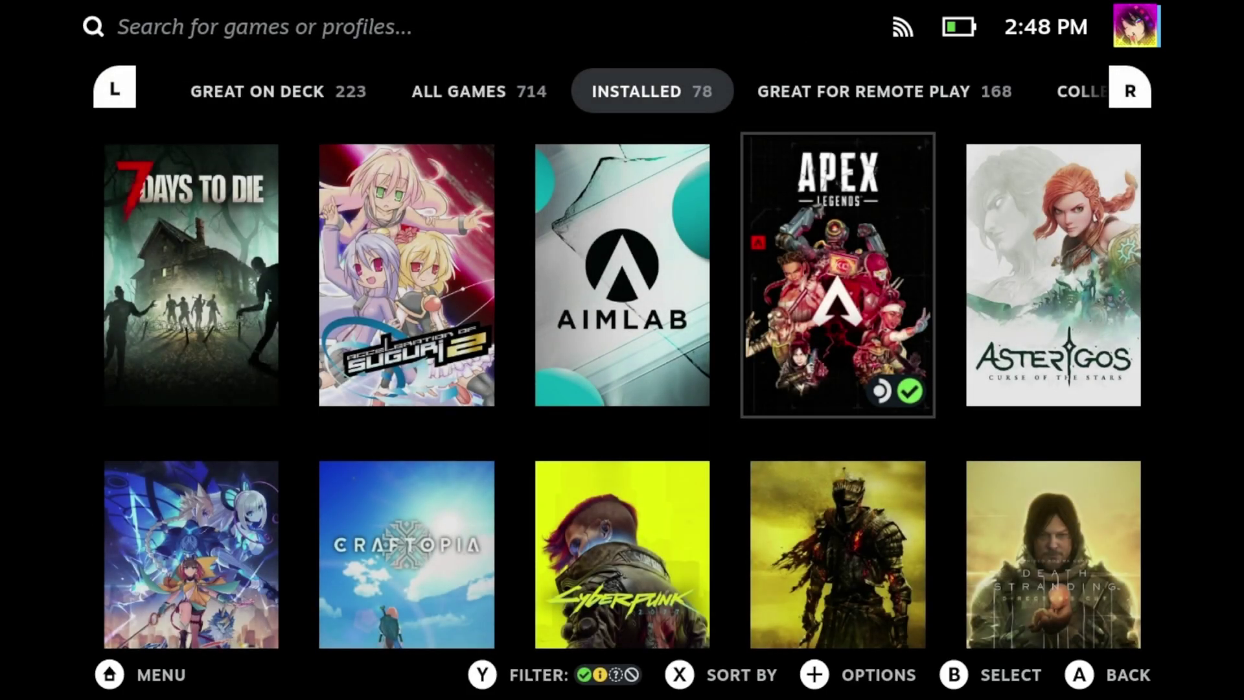
# Find HoloCure (Itch.io) among the non-Steam games and open its game page.
pyautogui.press('pagedown')
pyautogui.press('pagedown')
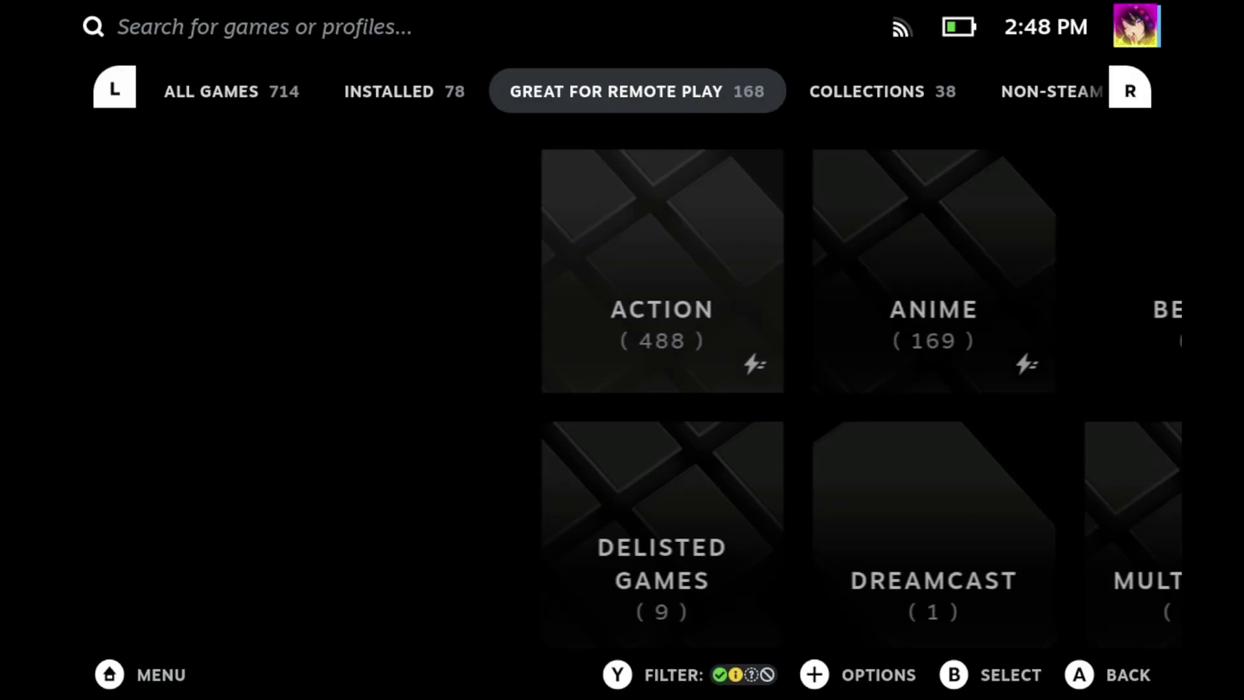
pyautogui.press('pagedown')
pyautogui.press('Down')
pyautogui.press('Down')
pyautogui.press('Down')
pyautogui.press('Down')
pyautogui.press('Down')
pyautogui.press('Down')
pyautogui.press('Down')
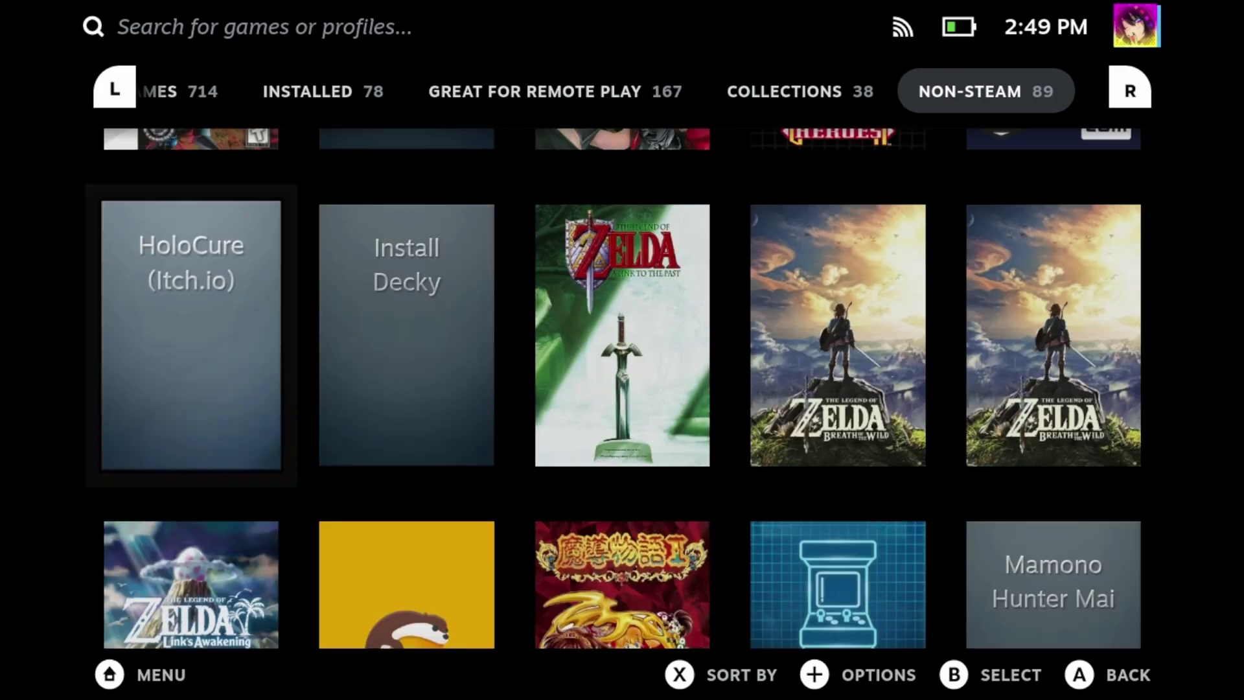
pyautogui.press('Up')
pyautogui.press('Down')
pyautogui.press('Return')
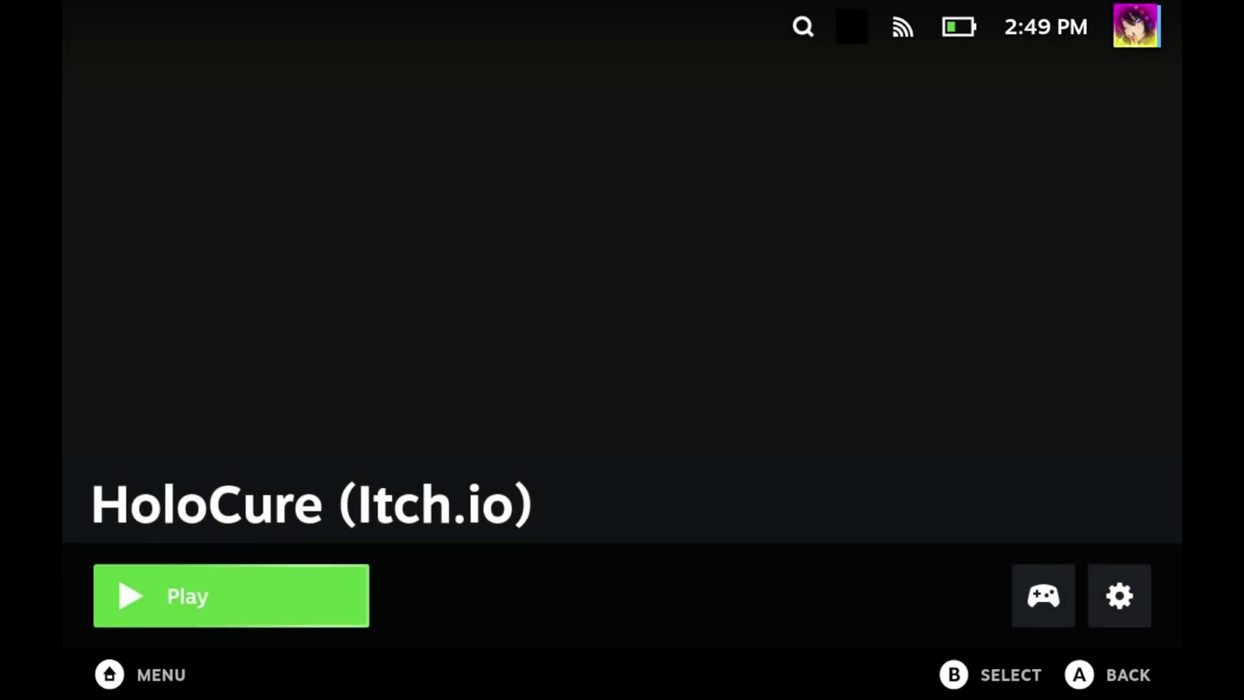
# Open the artwork changer for HoloCure (Itch.io) from its game options.
pyautogui.press('Right')
pyautogui.press('Right')
pyautogui.press('Return')
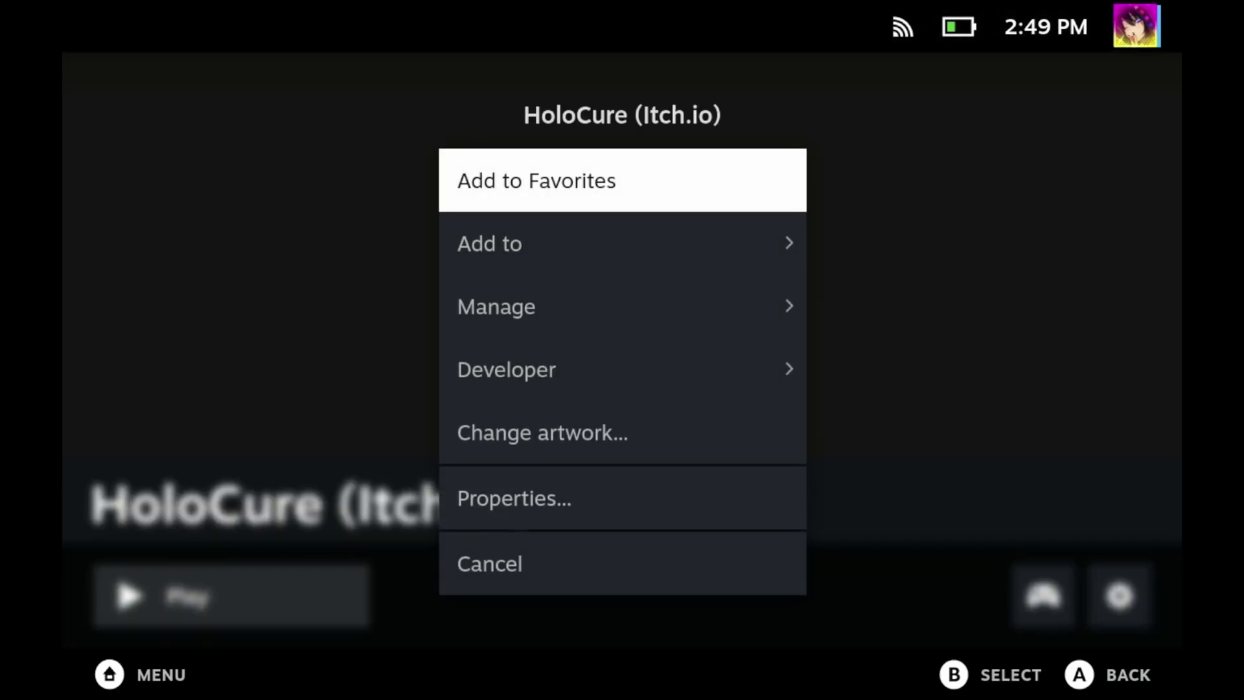
pyautogui.press('Down')
pyautogui.press('Down')
pyautogui.press('Down')
# Apply the red-umbrella capsule without the Steam banner, third in the second row, to HoloCure and switch to its wide capsules.
pyautogui.press('Down')
pyautogui.press('Return')
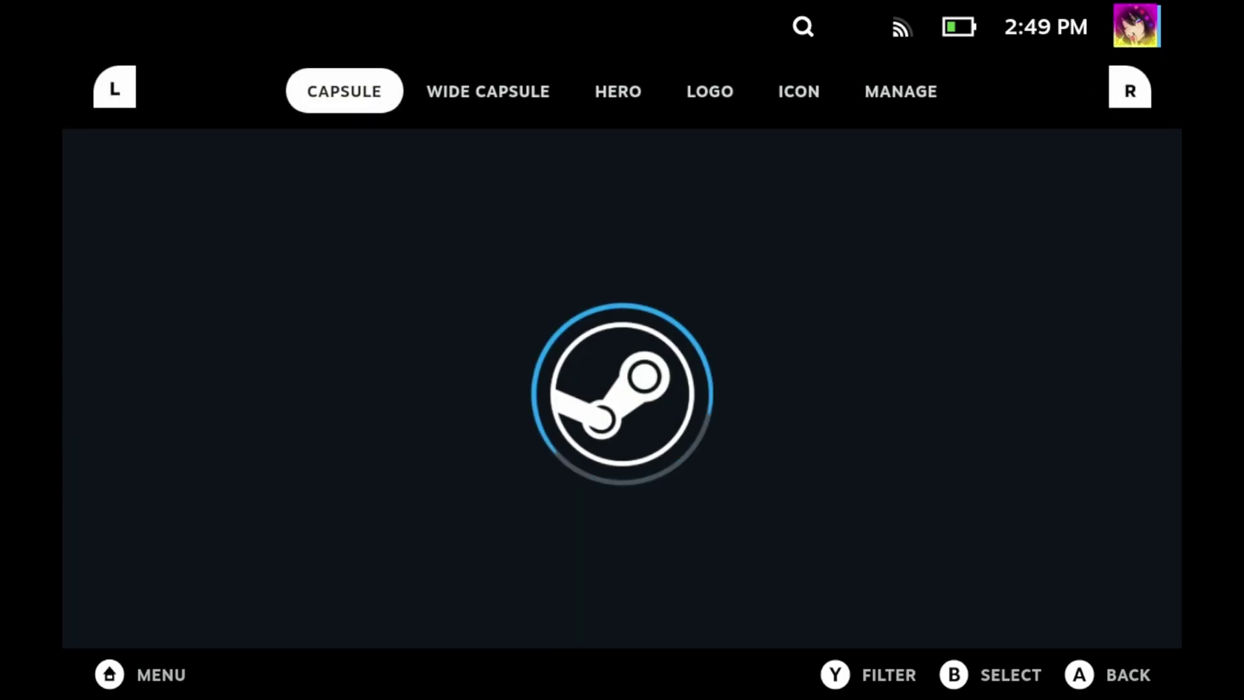
pyautogui.press('Down')
pyautogui.press('Down')
pyautogui.press('Down')
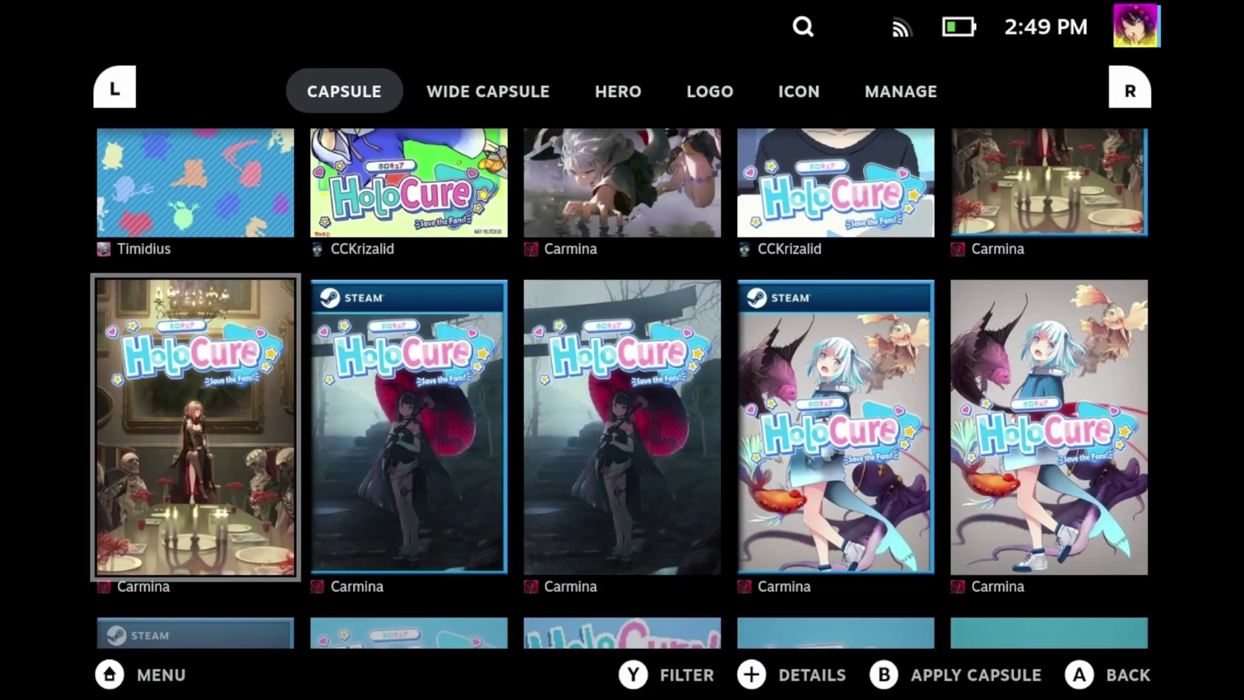
pyautogui.press('Up')
pyautogui.press('Up')
pyautogui.press('Down')
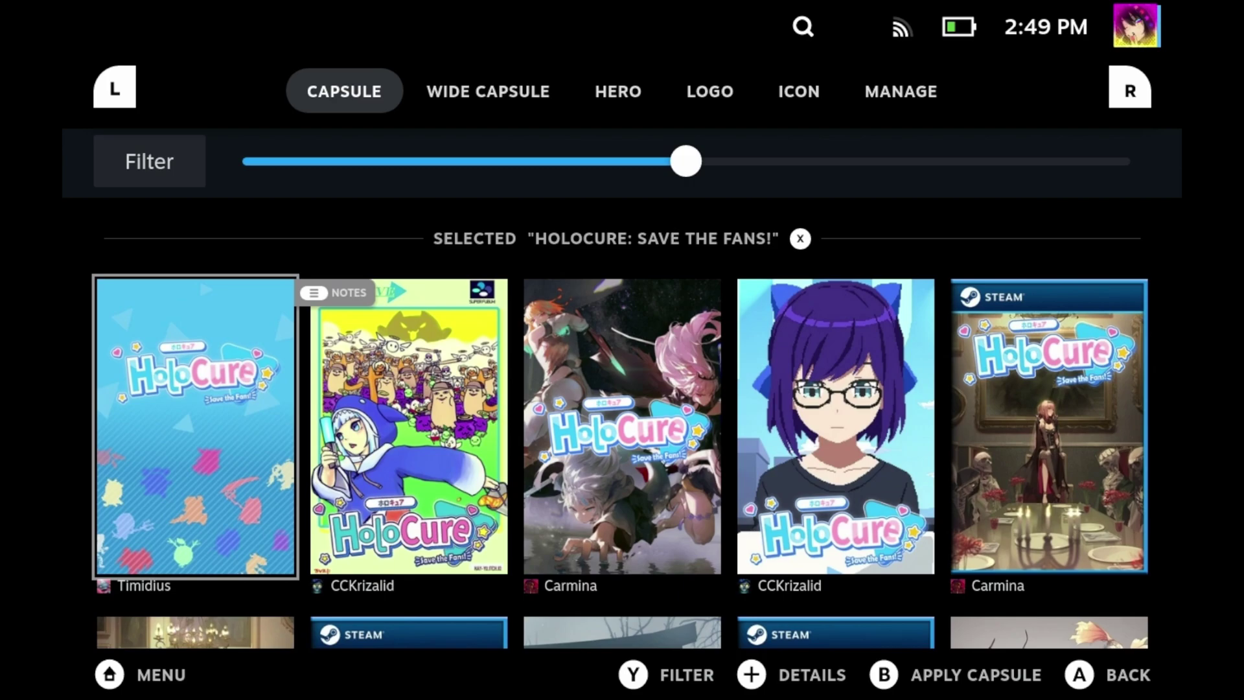
pyautogui.press('Right')
pyautogui.press('Right')
pyautogui.press('Right')
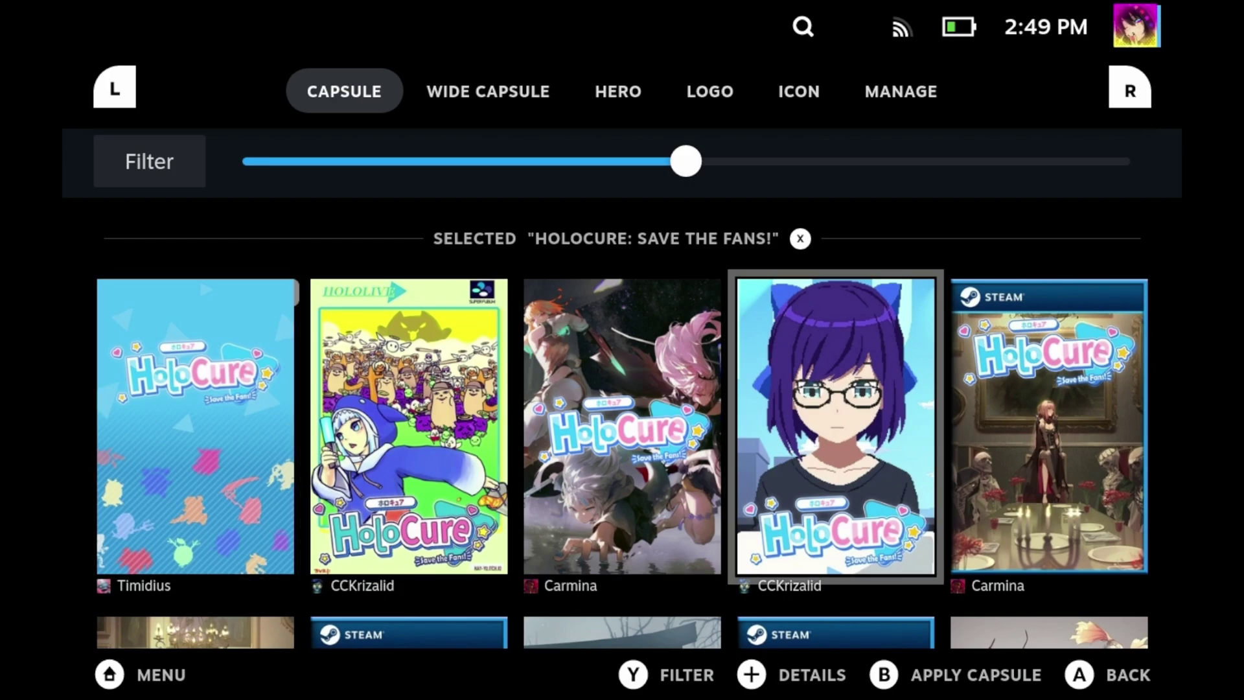
pyautogui.press('Down')
pyautogui.press('Left')
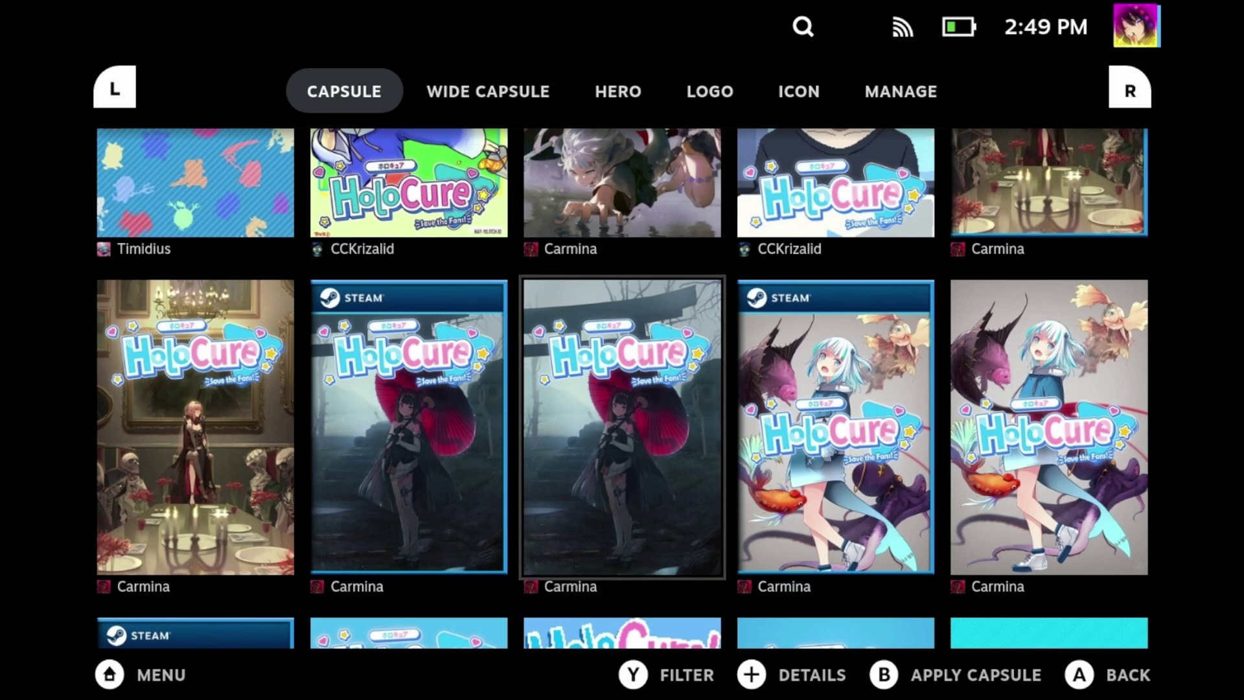
pyautogui.press('Return')
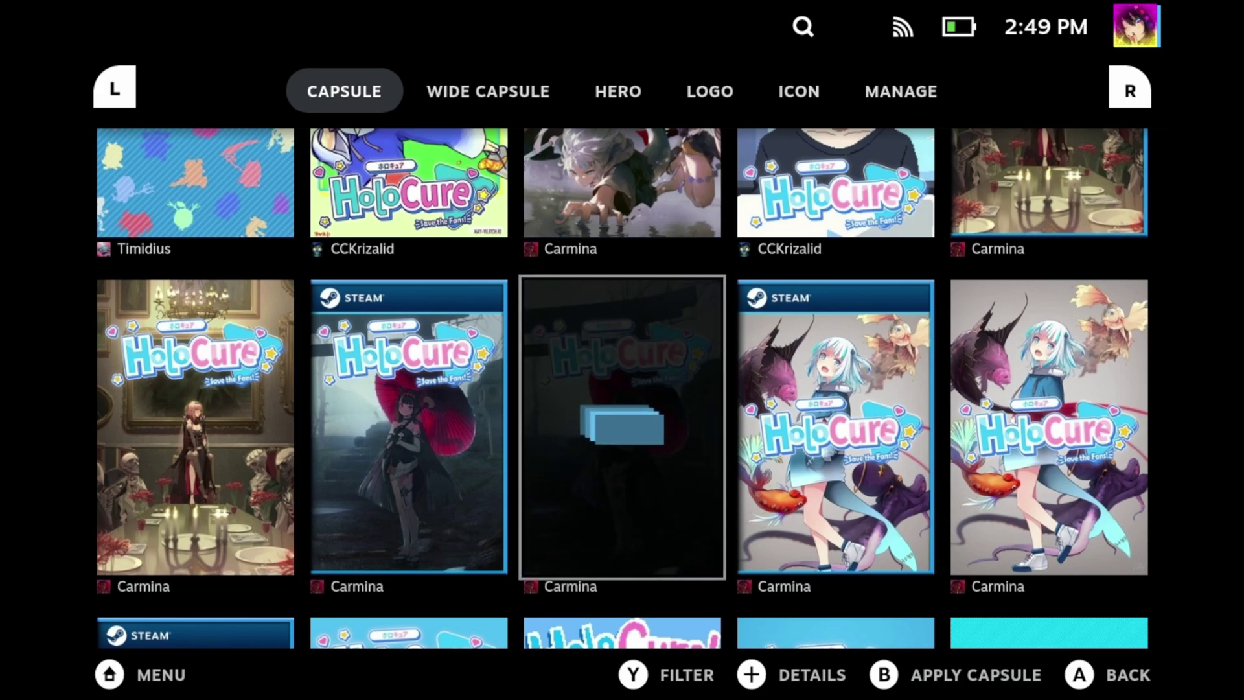
pyautogui.press('r')
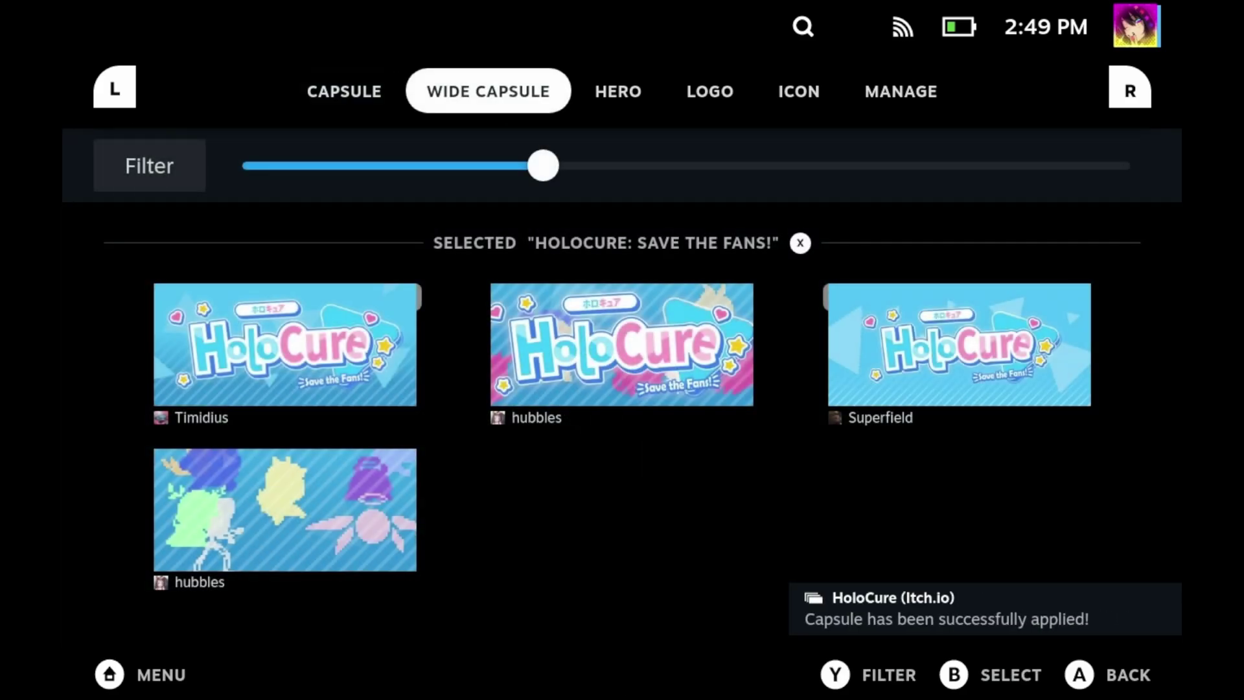
# Look through the capsules in the non-Steam games library.
pyautogui.press('Down')
pyautogui.press('Down')
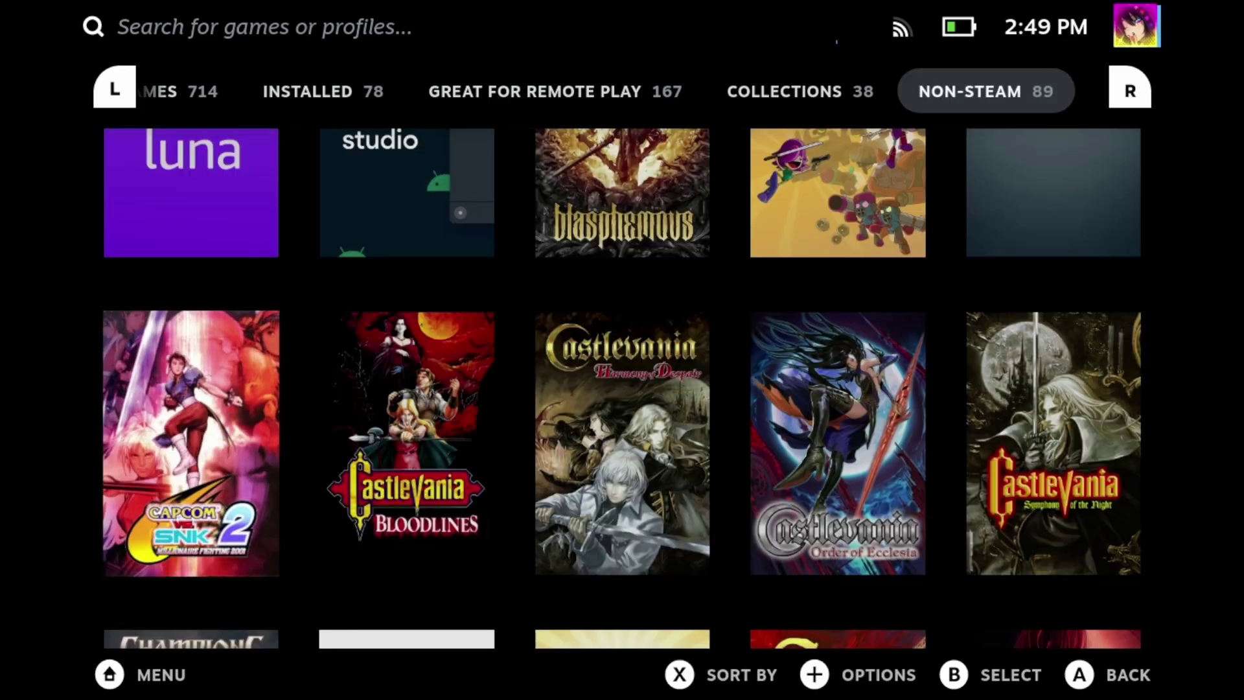
pyautogui.press('Down')
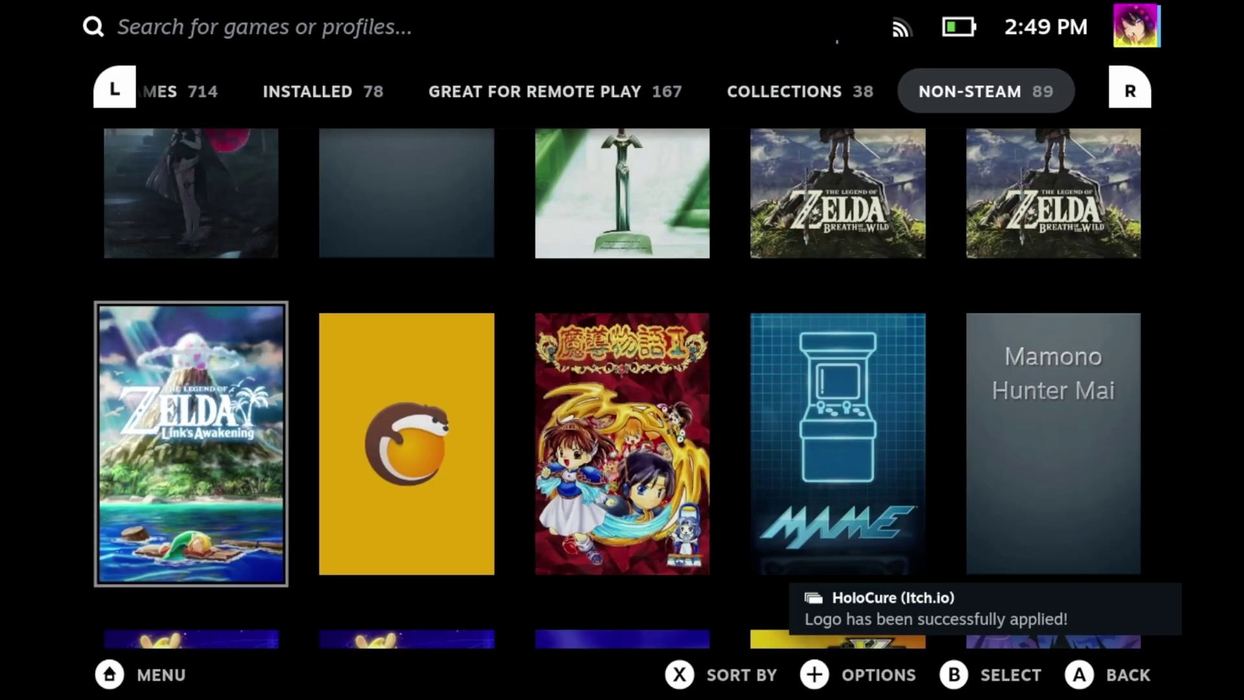
pyautogui.press('Up')
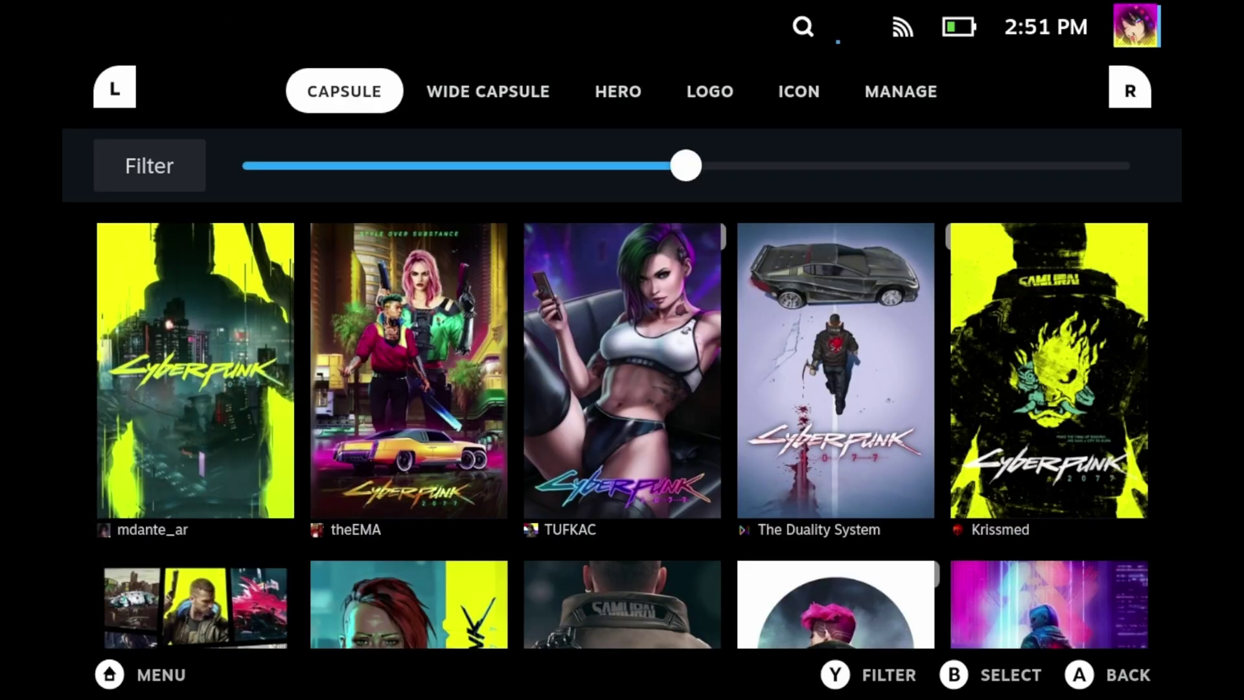
pyautogui.press('Down')
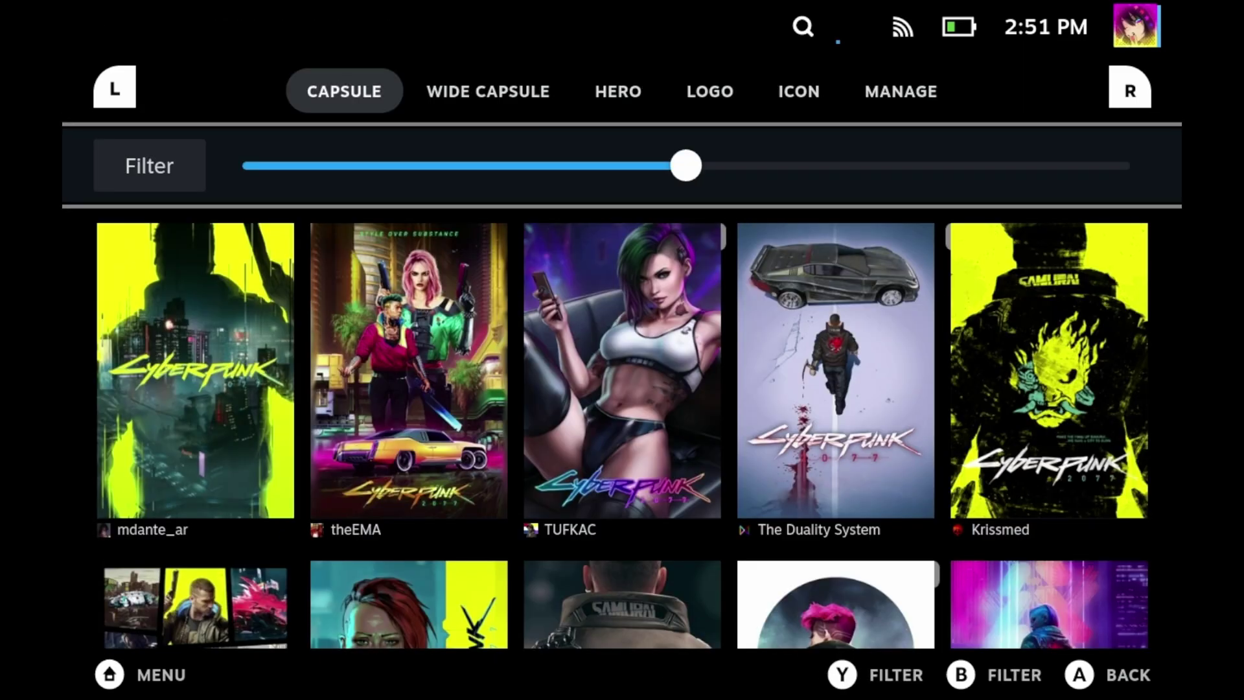
# Reduce the thumbnail size of the Cyberpunk 2077 capsules by one notch on the size slider.
pyautogui.press('Down')
pyautogui.press('Down')
pyautogui.press('Up')
pyautogui.press('Up')
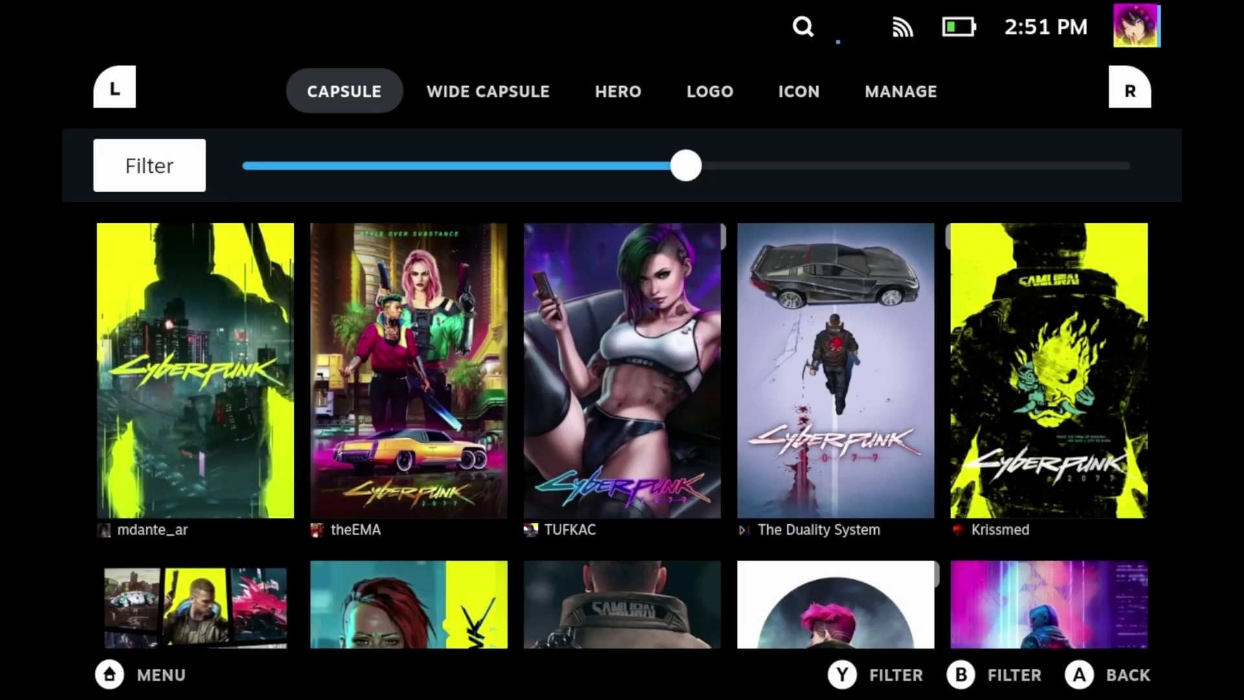
pyautogui.press('Right')
pyautogui.press('Left')
pyautogui.press('Left')
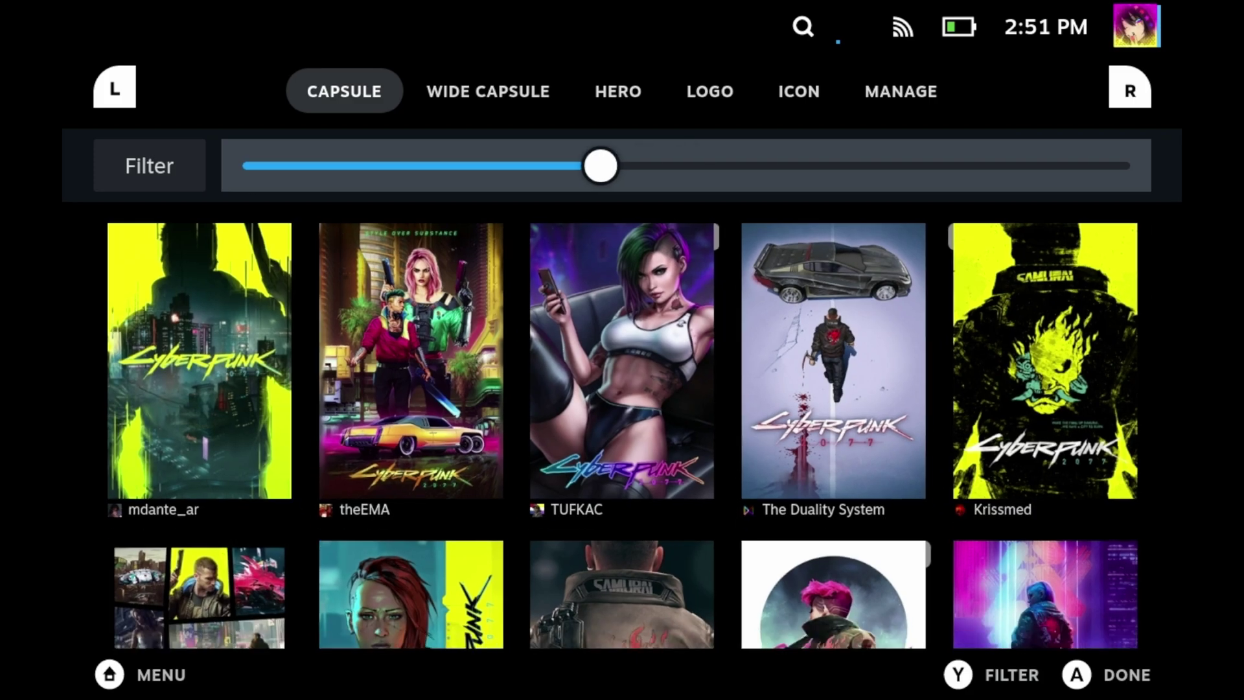
pyautogui.press('Right')
pyautogui.press('Right')
pyautogui.press('Left')
pyautogui.press('Escape')
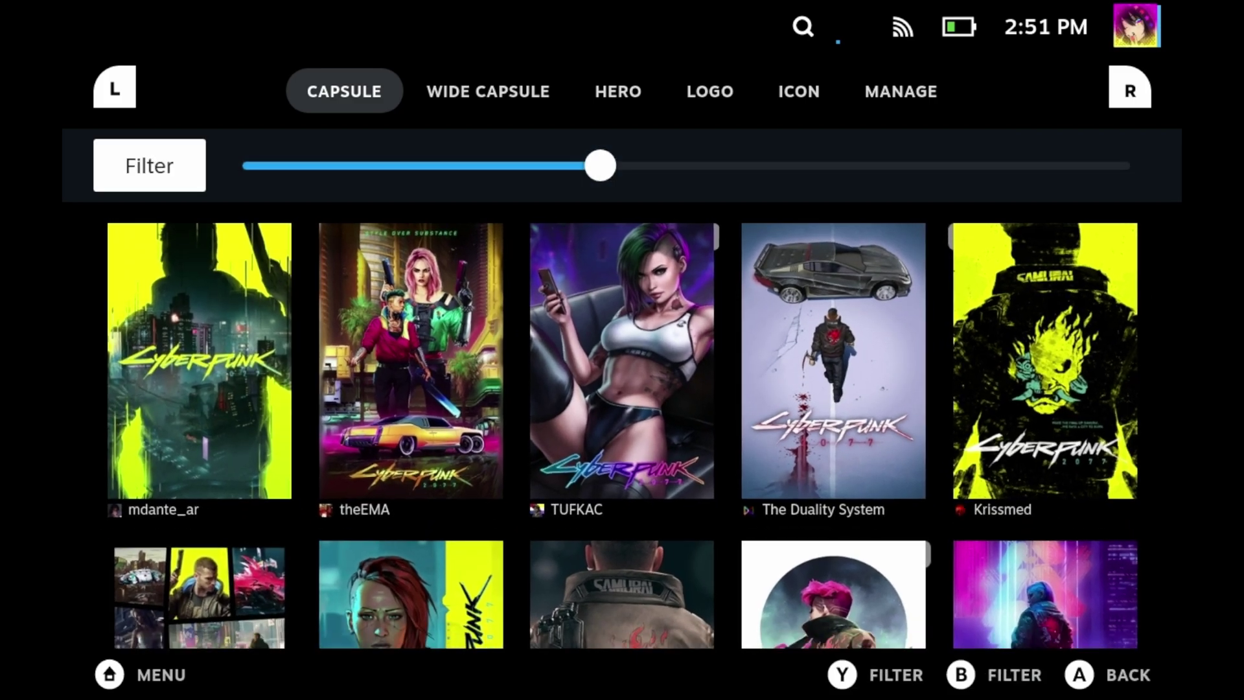
# Open the capsule filter and review the available dimensions without changing them.
pyautogui.press('Return')
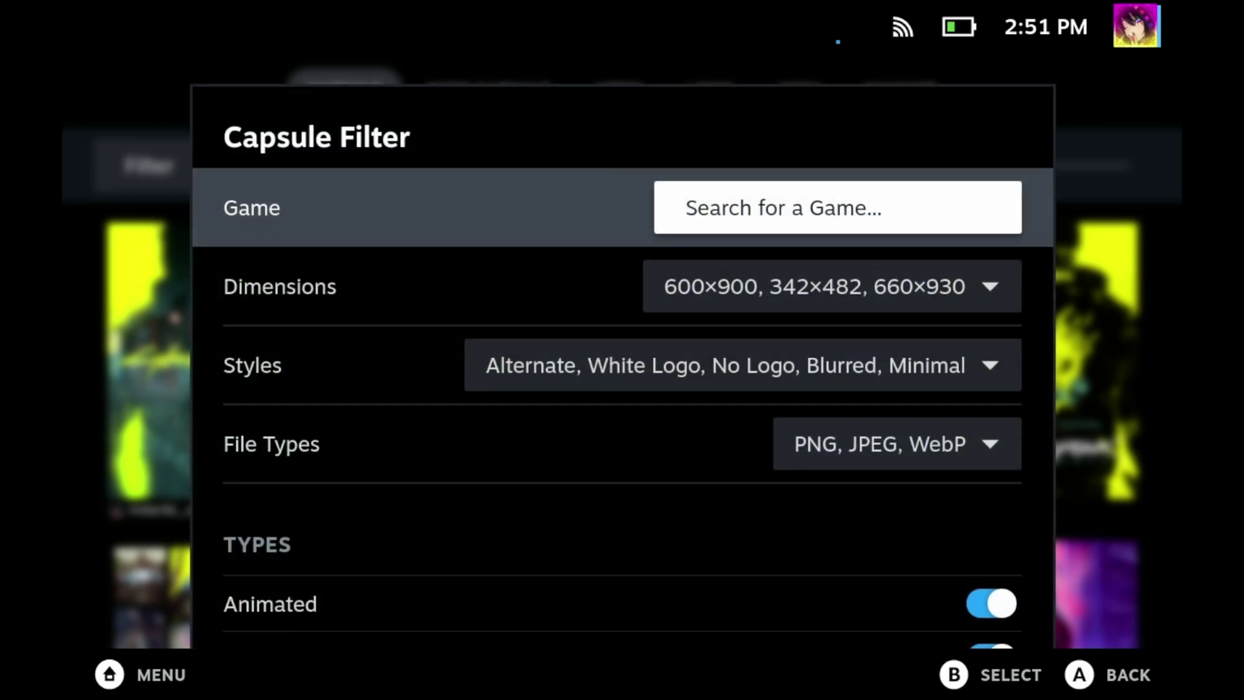
pyautogui.press('Down')
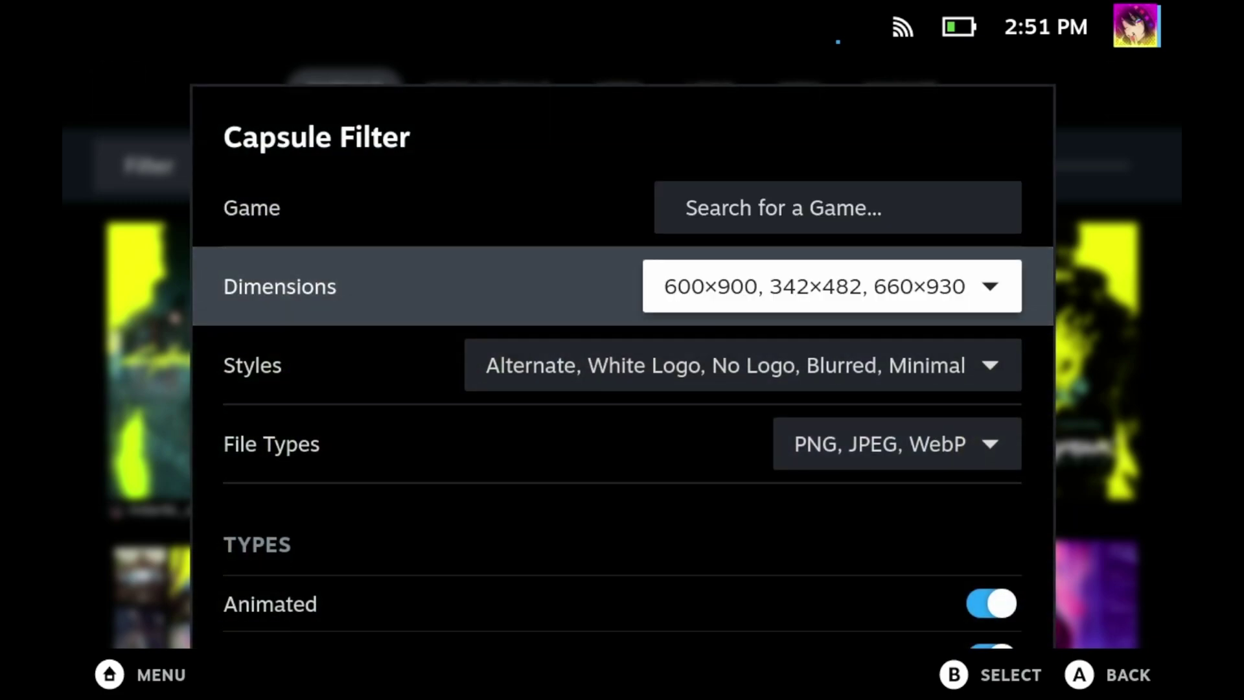
pyautogui.press('Return')
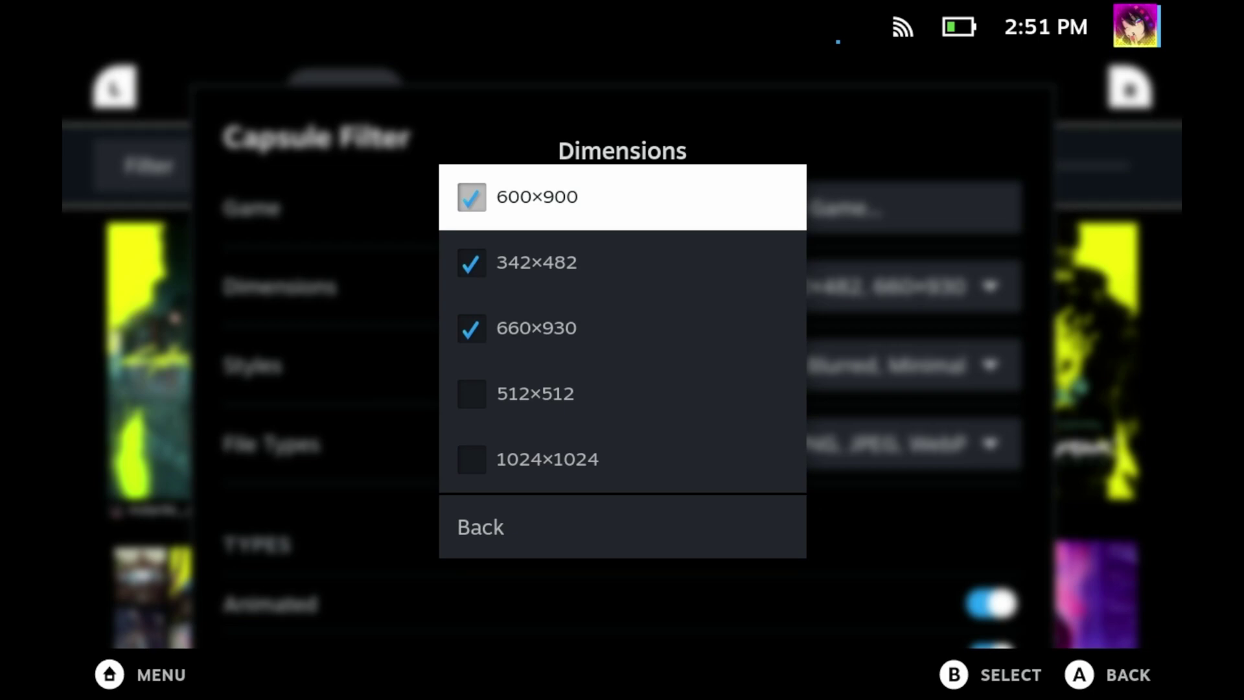
pyautogui.press('Down')
pyautogui.press('Down')
pyautogui.press('Up')
pyautogui.press('Up')
pyautogui.press('Down')
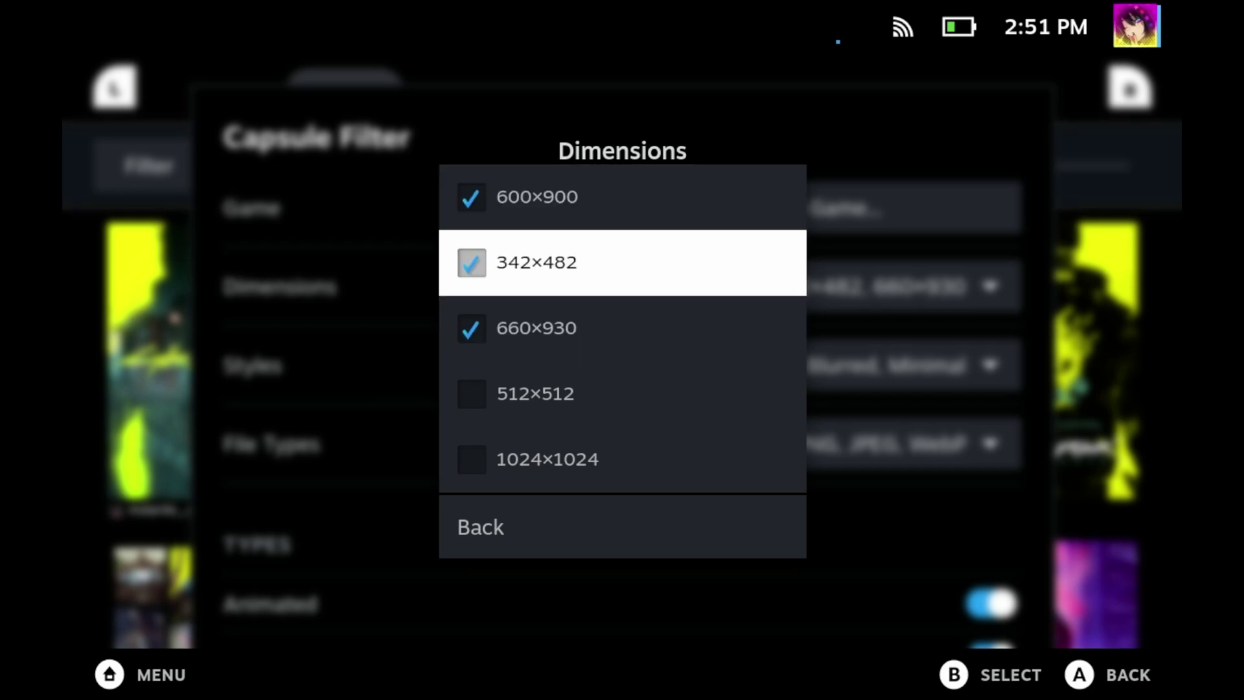
pyautogui.press('Escape')
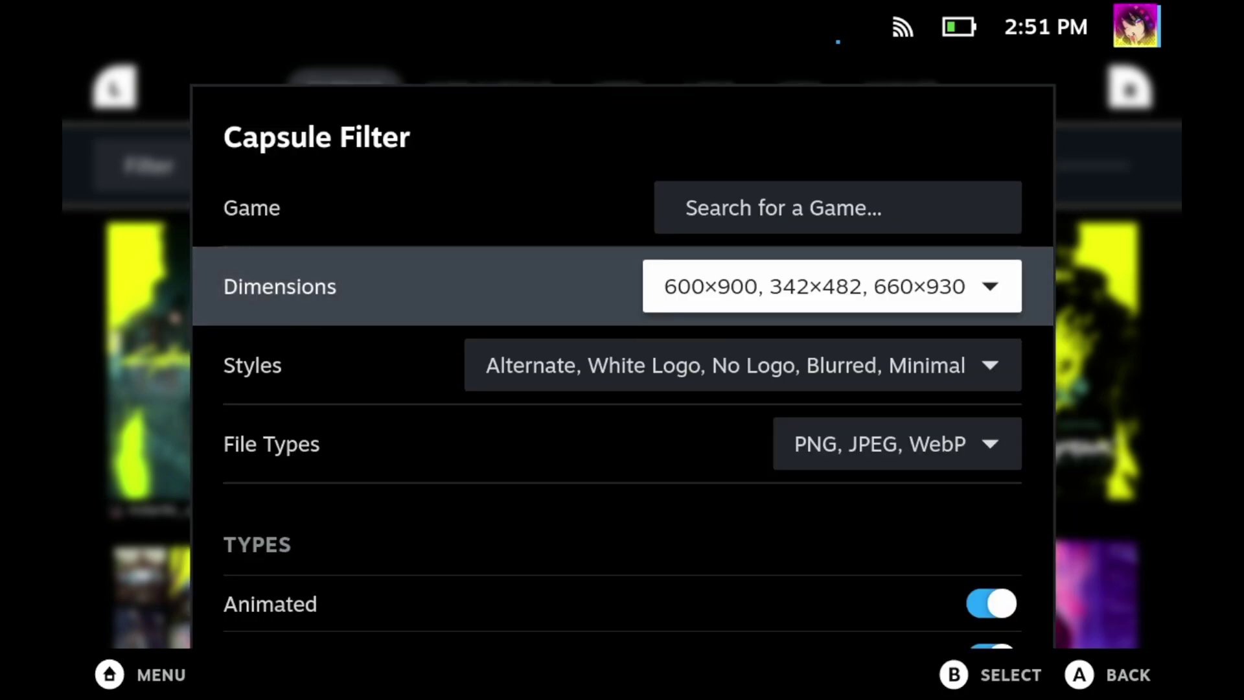
# View the File Types and Styles choices in the capsule filter and close them unchanged.
pyautogui.press('Down')
pyautogui.press('Down')
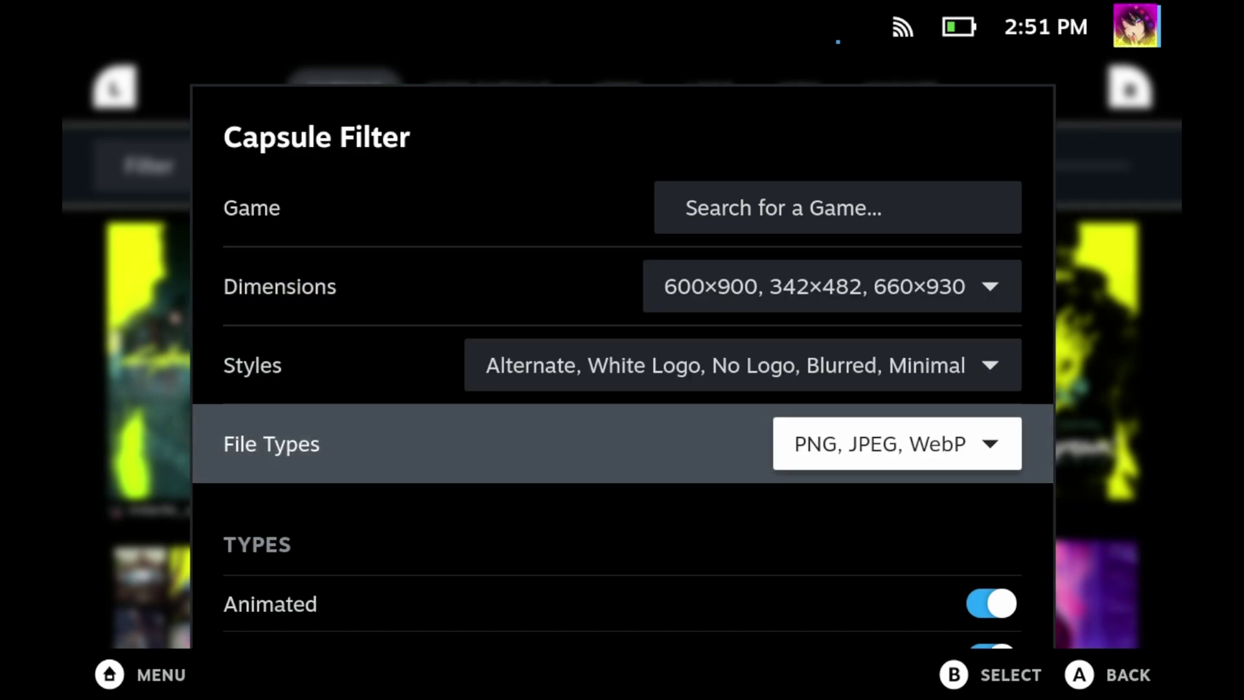
pyautogui.press('Return')
pyautogui.press('Escape')
pyautogui.press('Up')
pyautogui.press('Return')
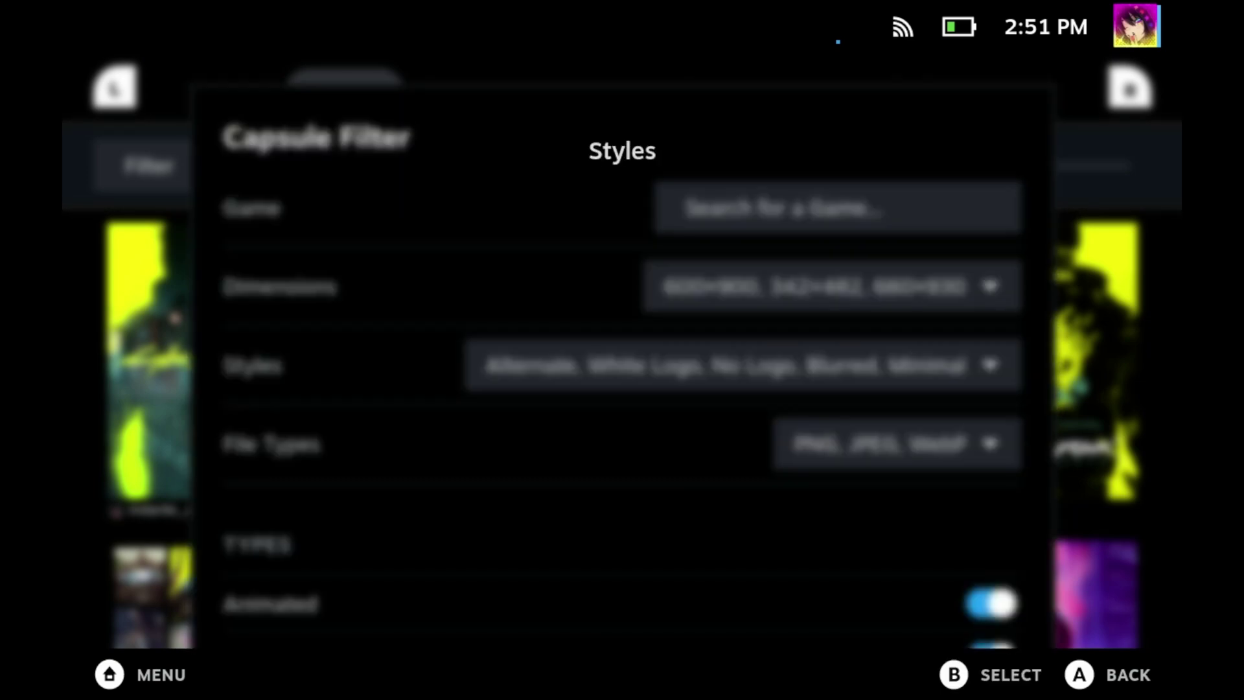
pyautogui.press('Escape')
pyautogui.press('Down')
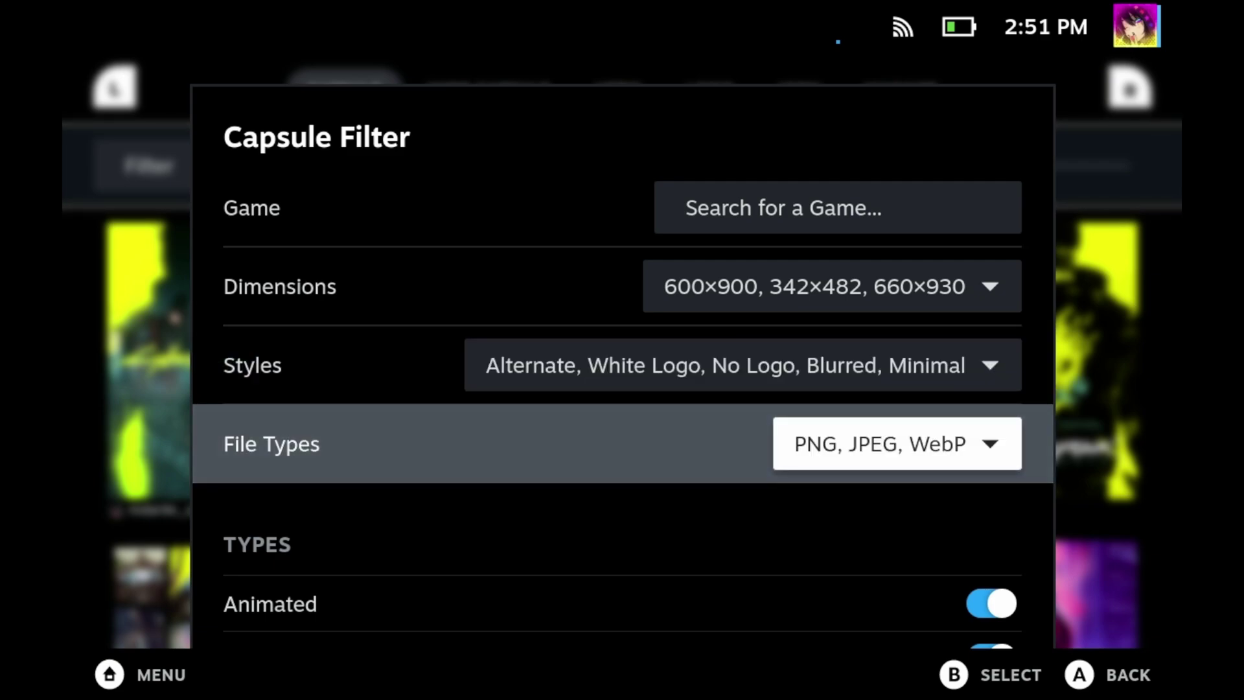
# Examine the Types and Tags switches in the capsule filter, from Animated and Static to Adult Content, Humor and Epilepsy.
pyautogui.press('Down')
pyautogui.press('Down')
pyautogui.press('Down')
pyautogui.press('Up')
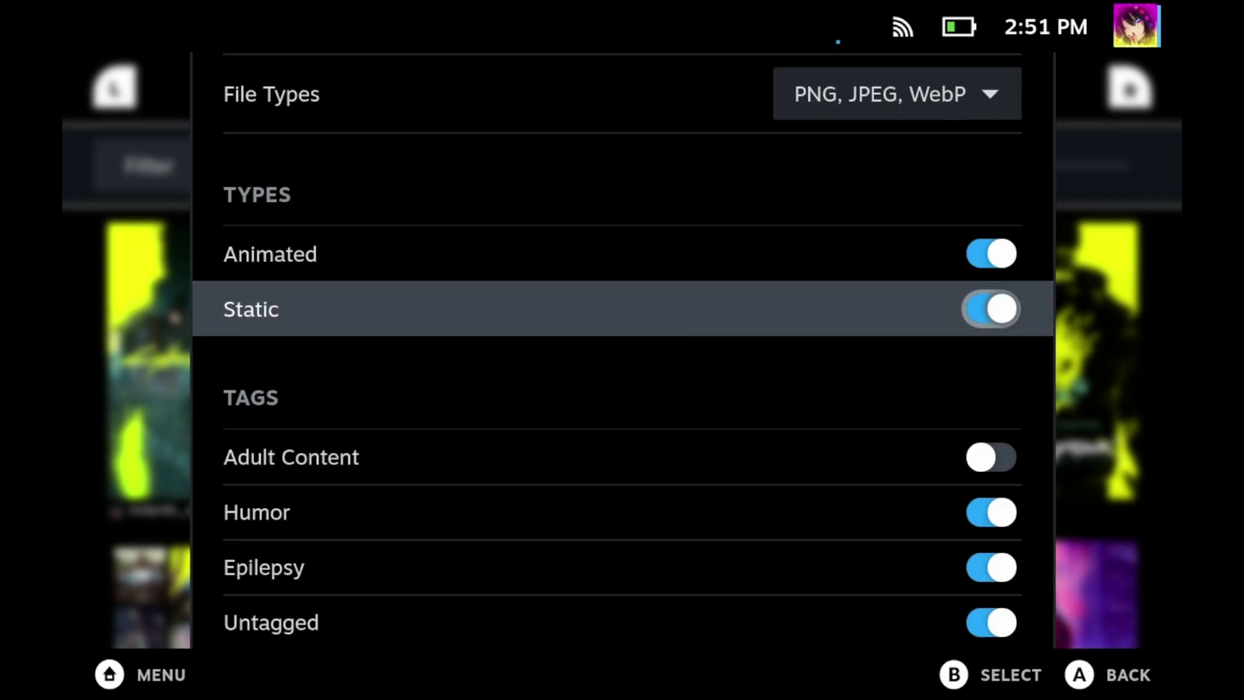
pyautogui.press('Up')
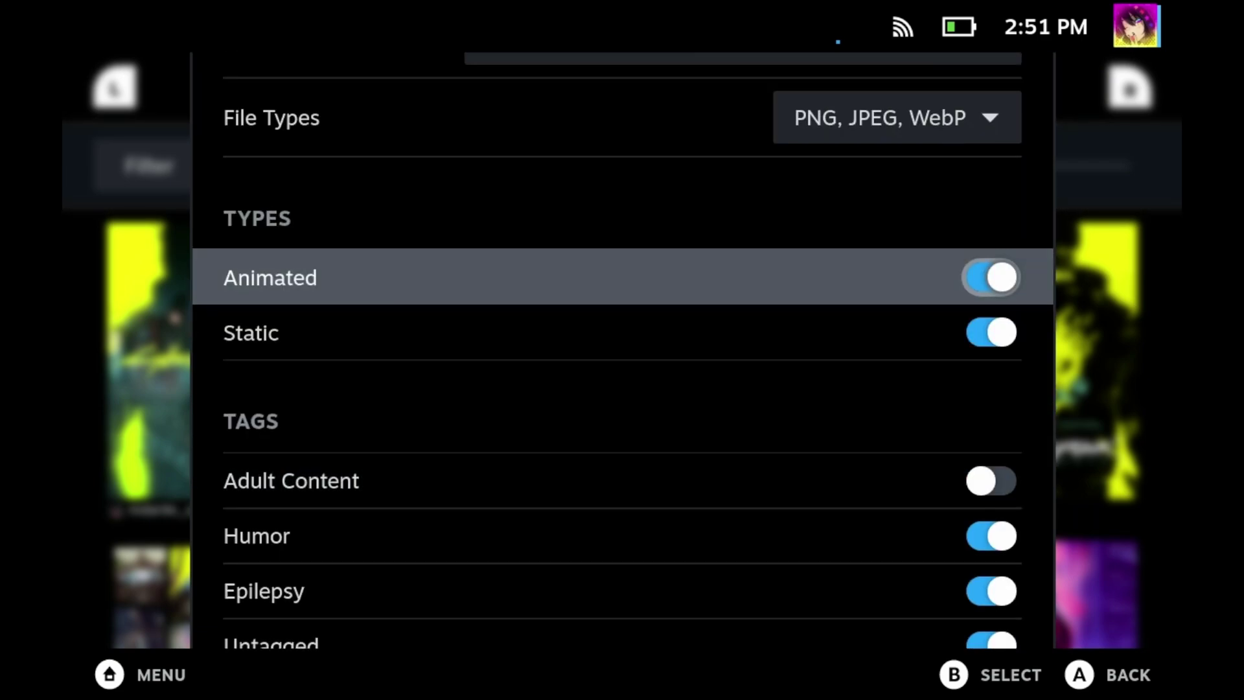
pyautogui.press('Up')
pyautogui.press('Down')
pyautogui.press('Down')
pyautogui.press('Down')
pyautogui.press('Down')
pyautogui.press('Down')
pyautogui.press('Down')
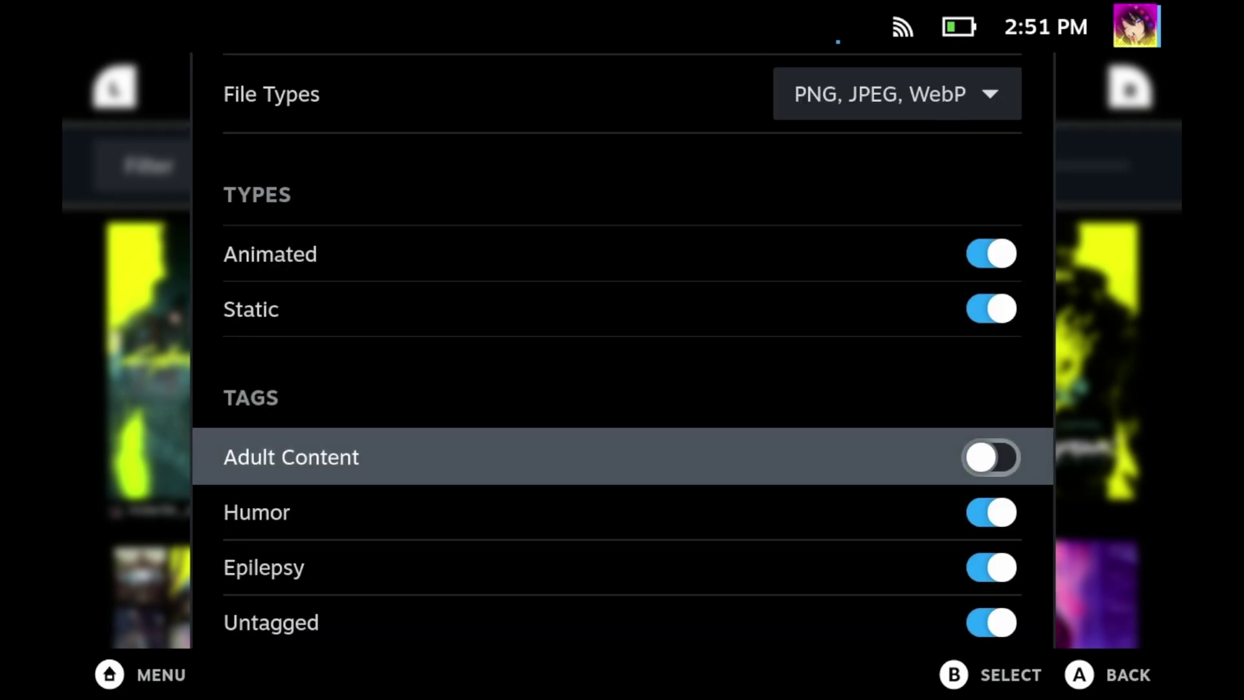
pyautogui.press('Up')
pyautogui.press('Up')
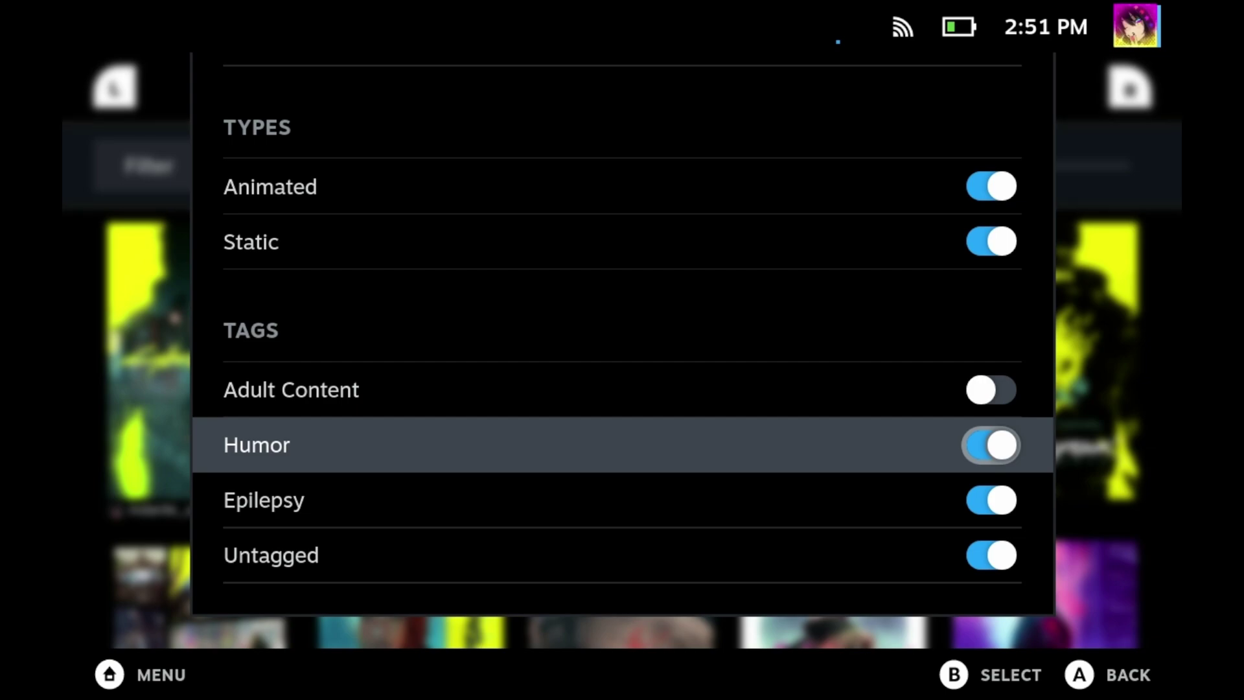
pyautogui.press('Up')
pyautogui.press('Down')
# Turn off the Static type so that only animated capsules are listed, and close the filter.
pyautogui.press('Down')
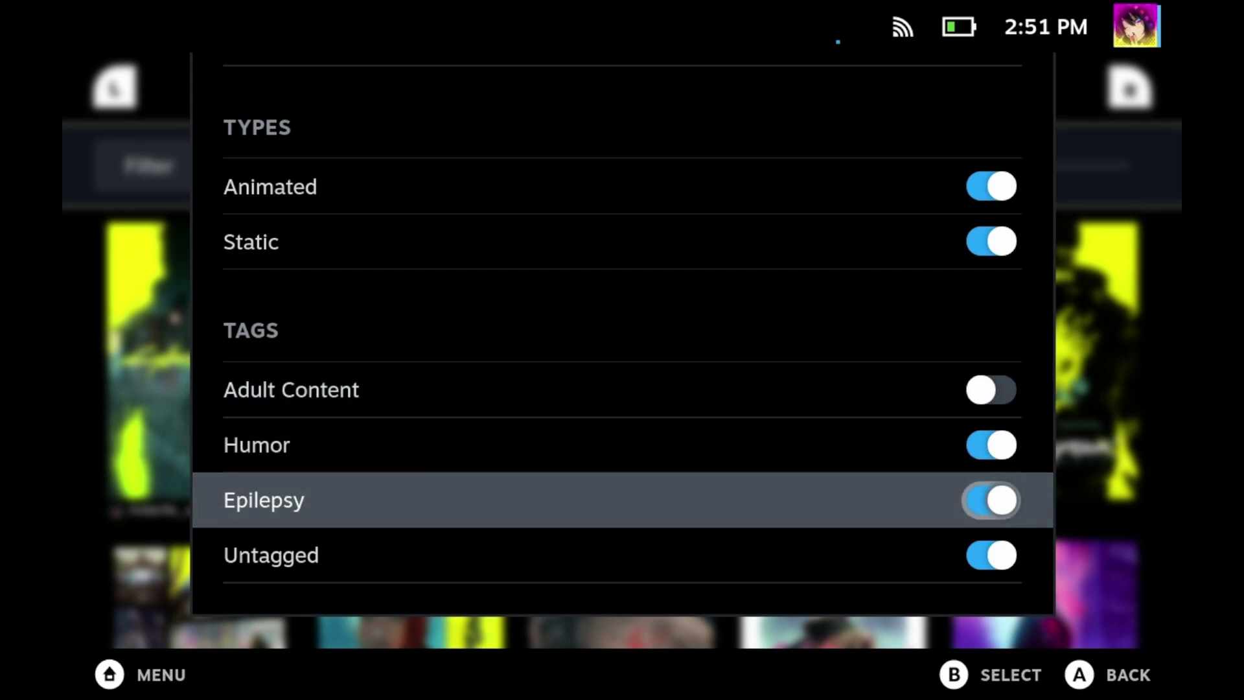
pyautogui.press('Down')
pyautogui.press('Up')
pyautogui.press('Up')
pyautogui.press('Up')
pyautogui.press('Up')
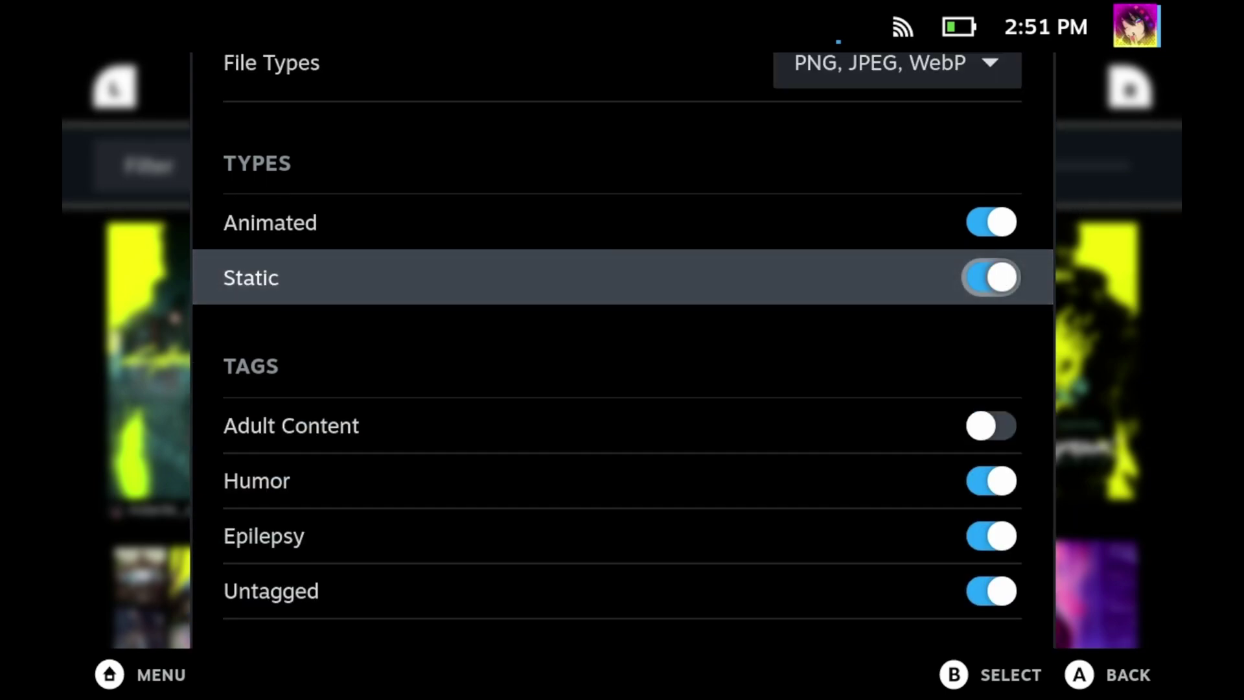
pyautogui.press('Escape')
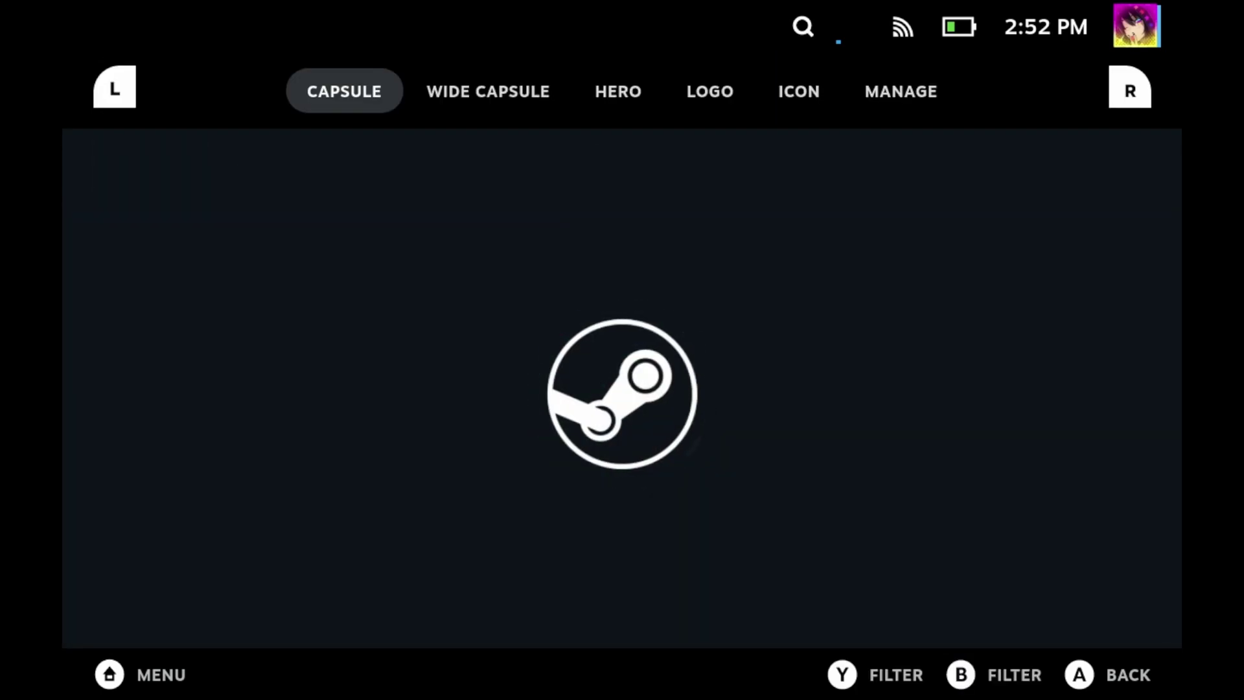
# Browse the animated capsules offered for Cyberpunk 2077.
pyautogui.press('Down')
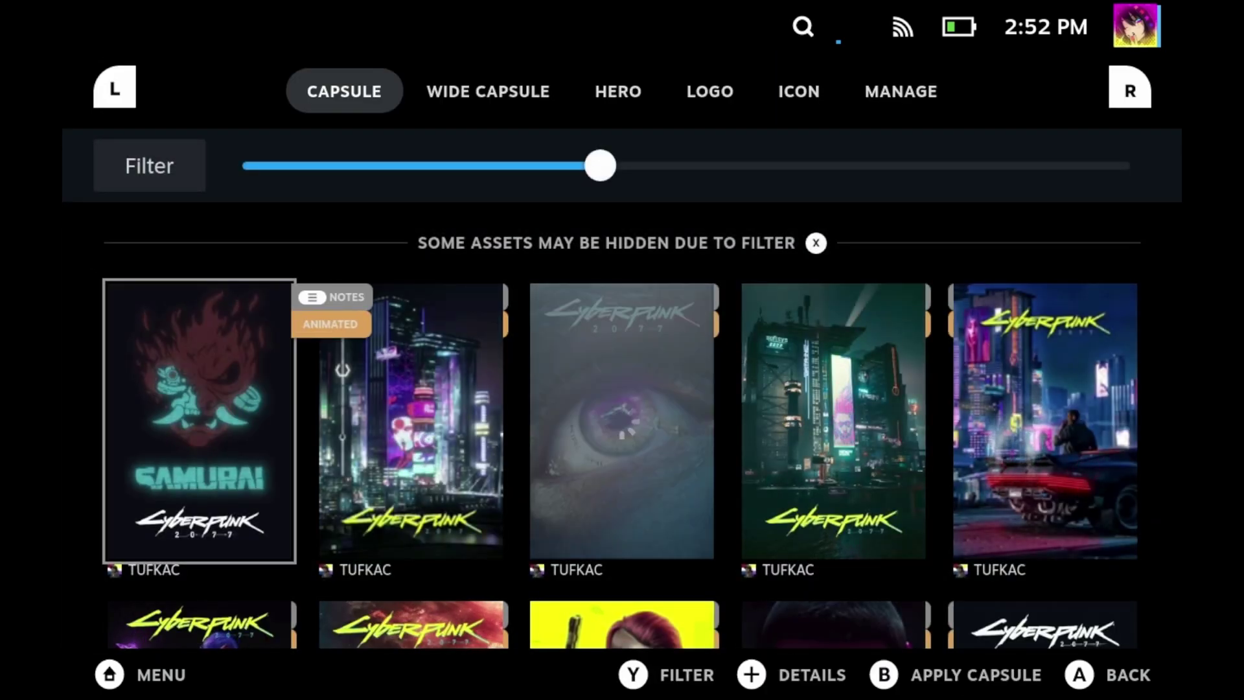
pyautogui.press('Right')
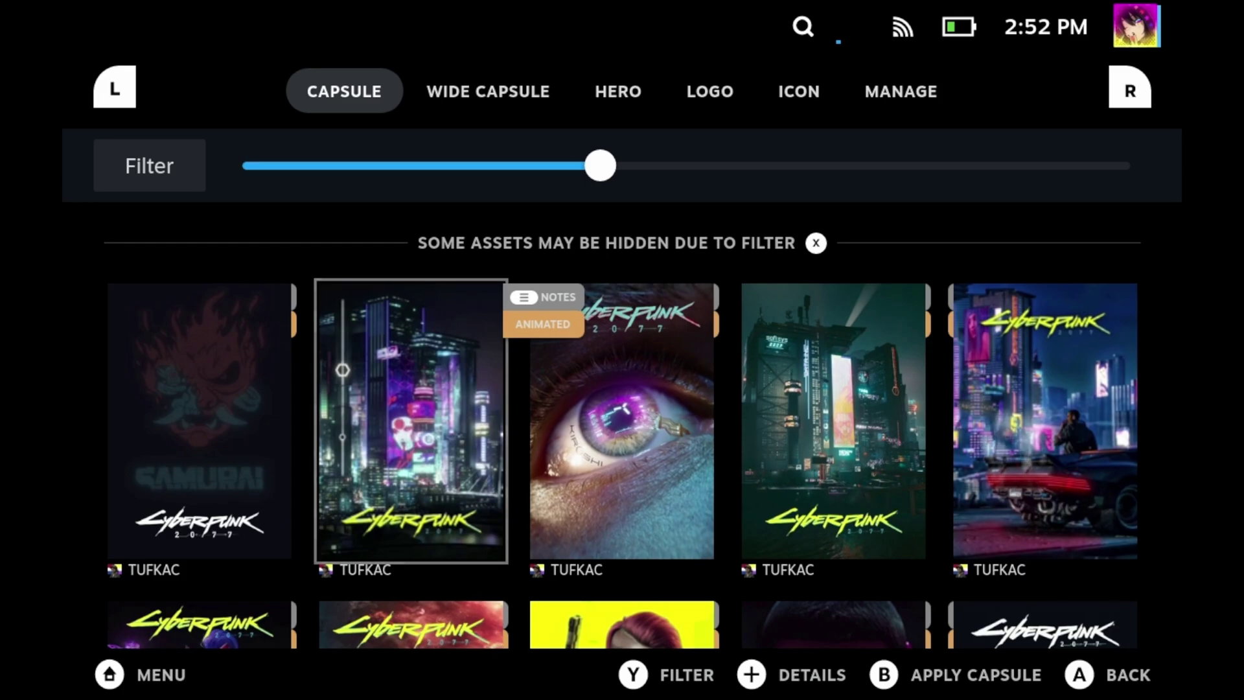
pyautogui.press('Down')
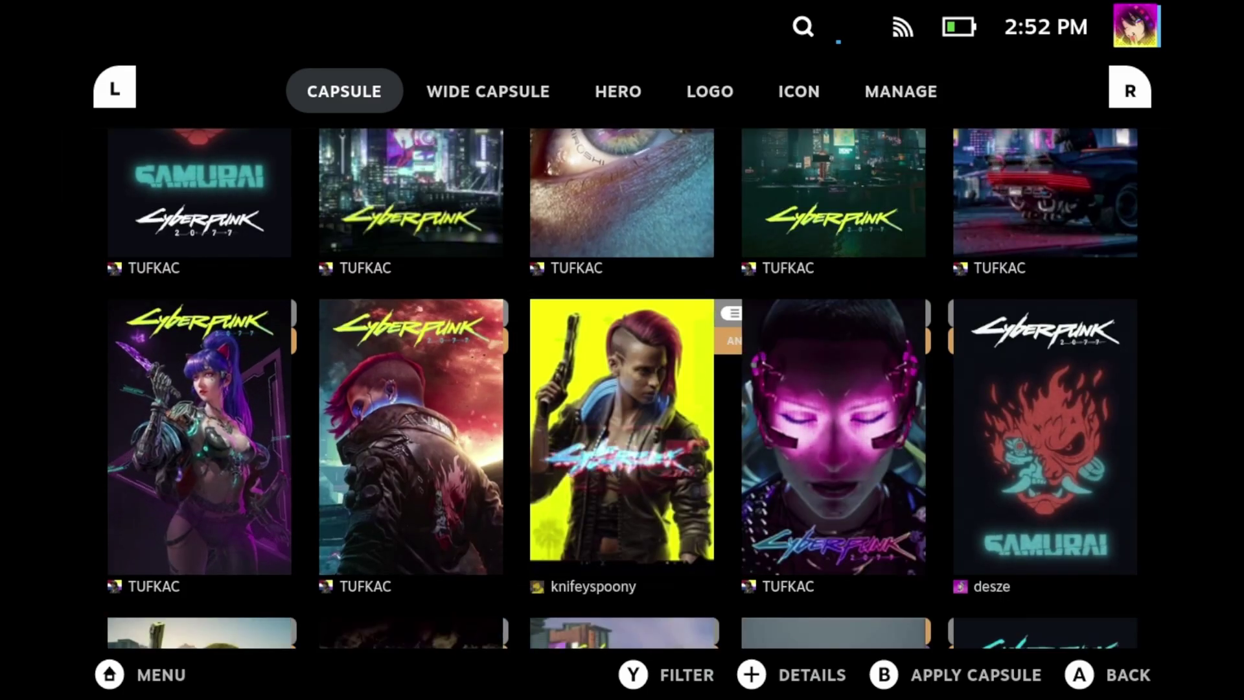
pyautogui.press('Up')
pyautogui.press('Down')
pyautogui.press('Down')
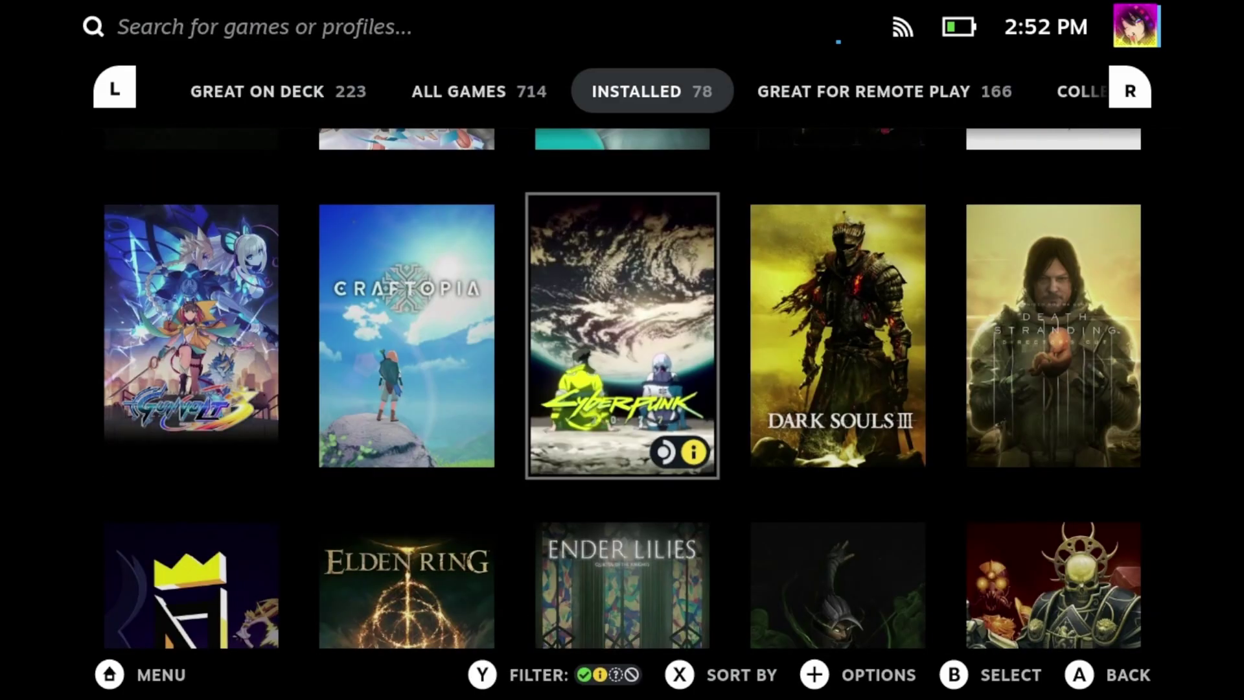
# Look through the installed games around Cyberpunk 2077, view its game page and return to the library.
pyautogui.press('Left')
pyautogui.press('Down')
pyautogui.press('Down')
pyautogui.press('Down')
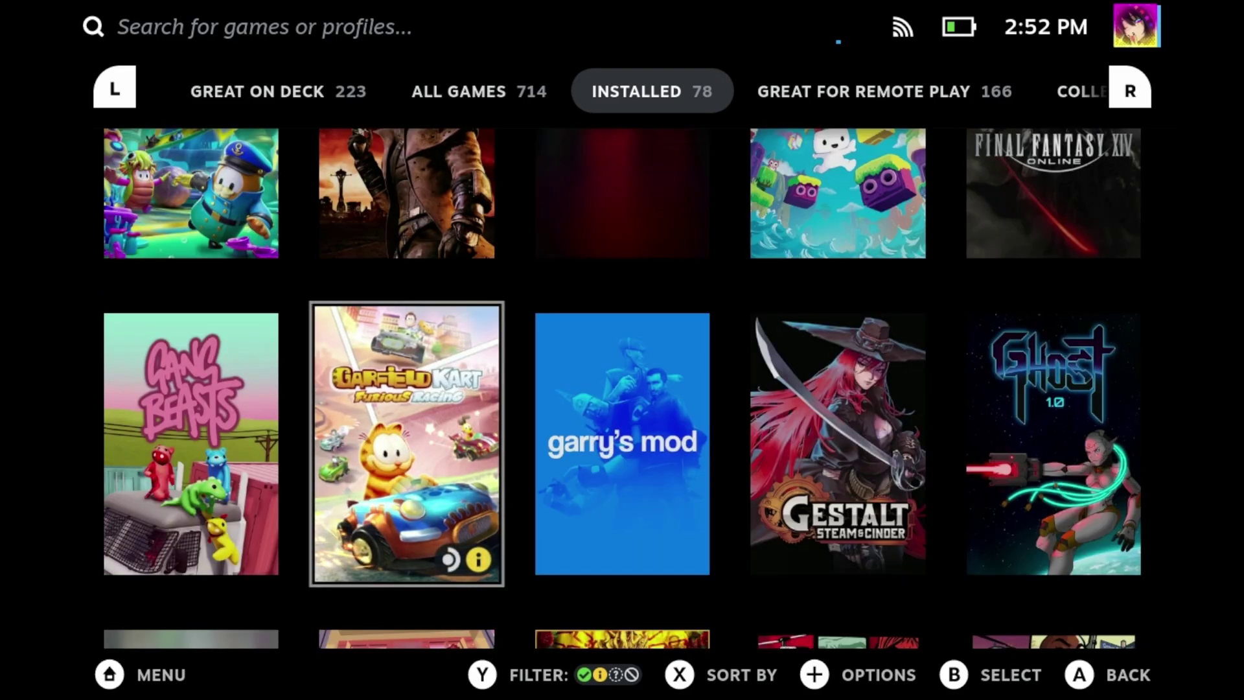
pyautogui.press('Up')
pyautogui.press('Up')
pyautogui.press('Up')
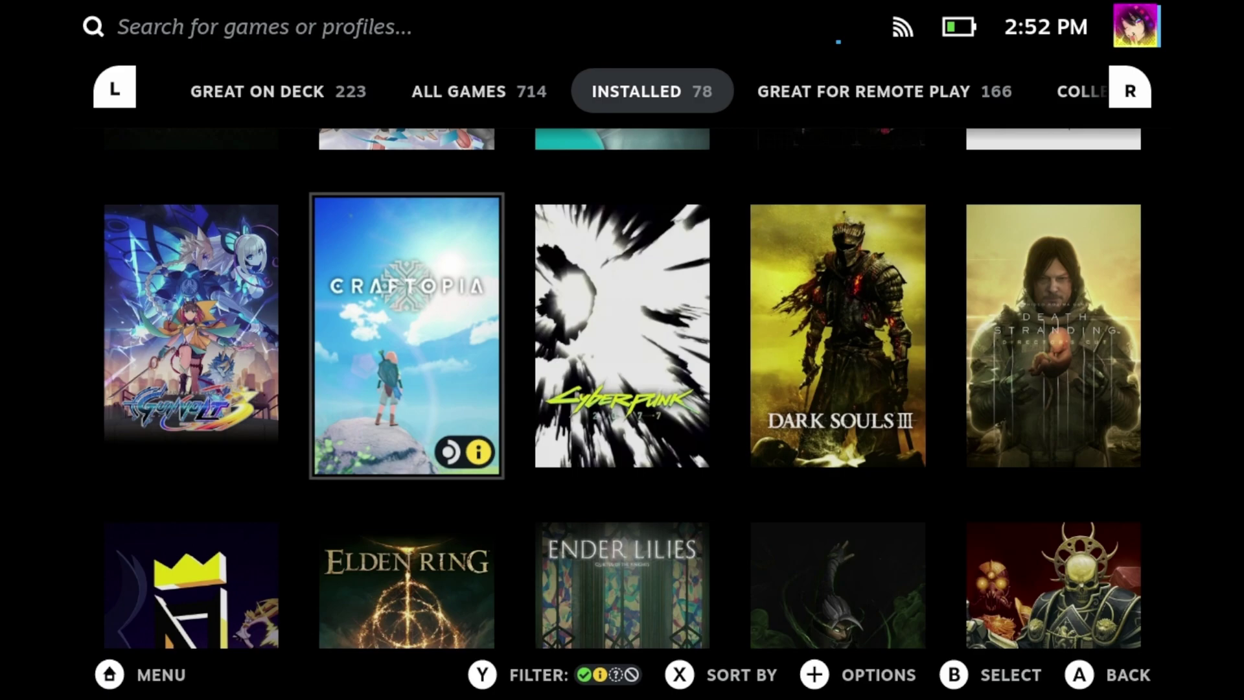
pyautogui.press('Right')
pyautogui.press('Return')
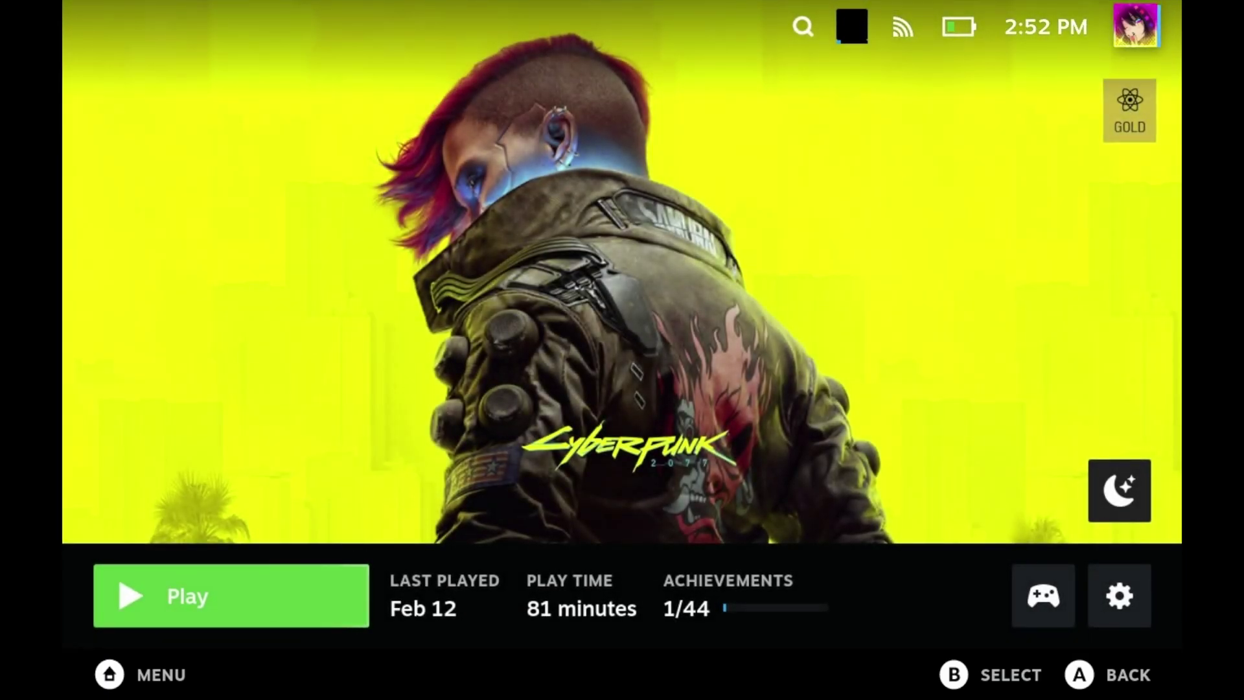
pyautogui.press('Escape')
pyautogui.press('x')
pyautogui.press('Down')
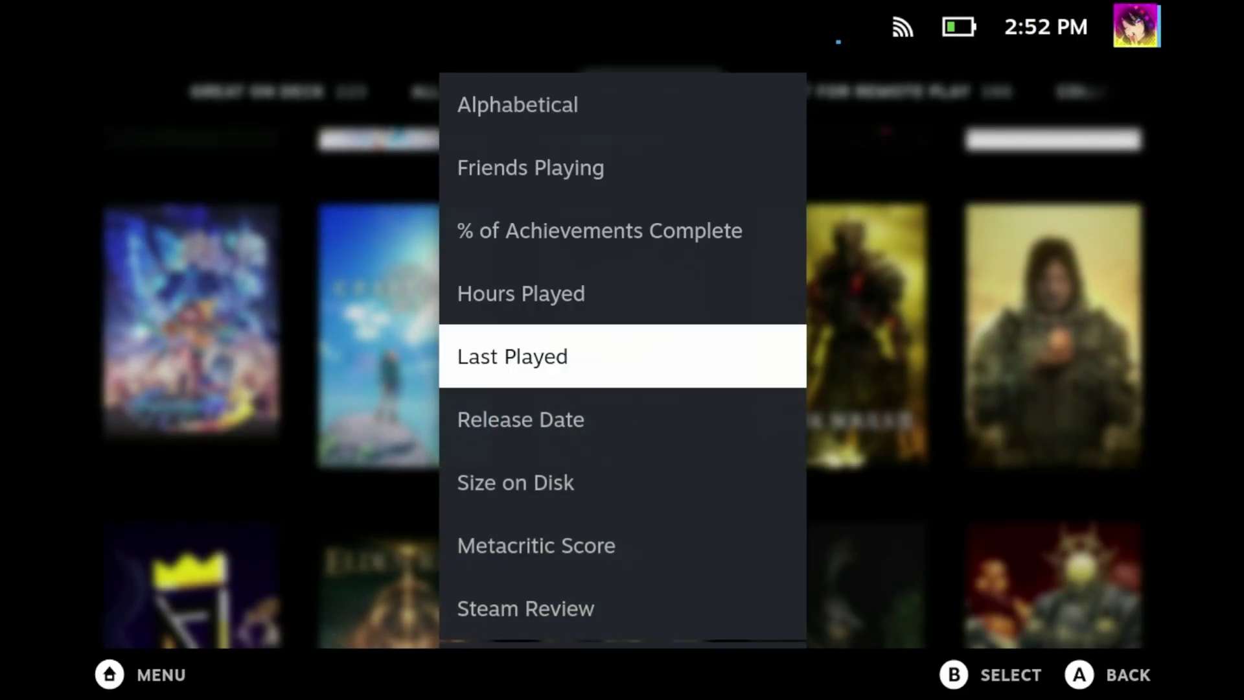
pyautogui.press('Return')
# Open the game options of Cyberpunk 2077 from the installed games.
pyautogui.press('Menu')
pyautogui.press('Down')
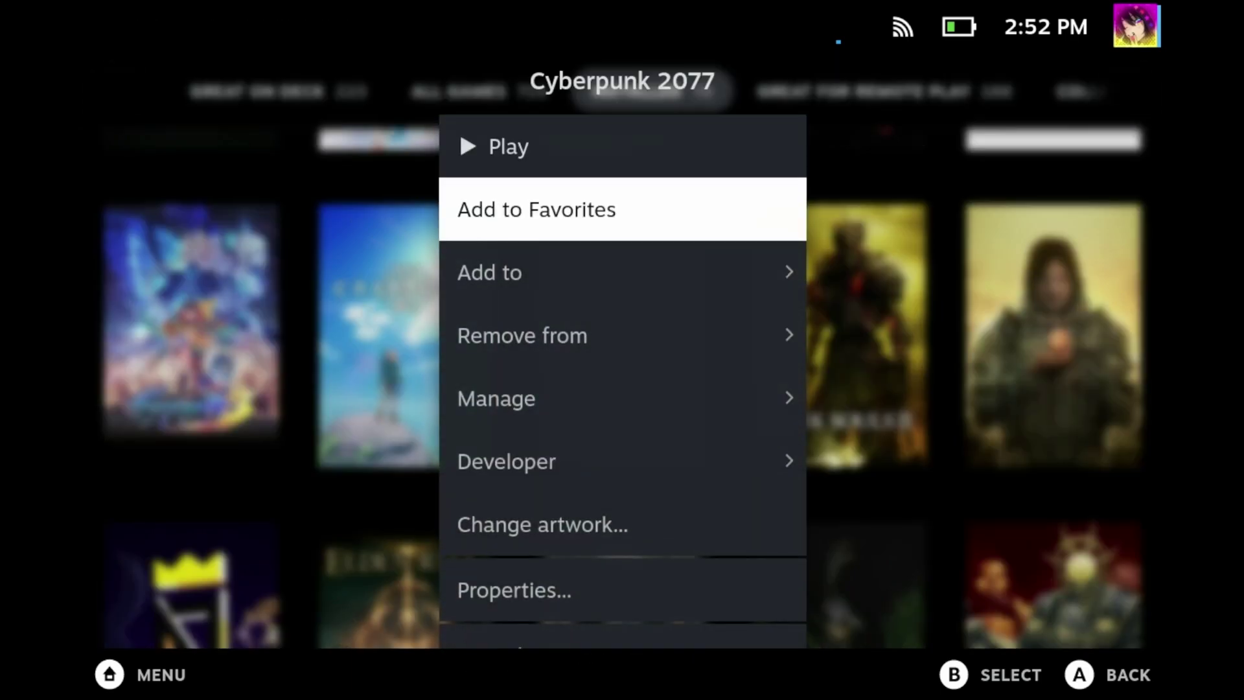
pyautogui.press('Down')
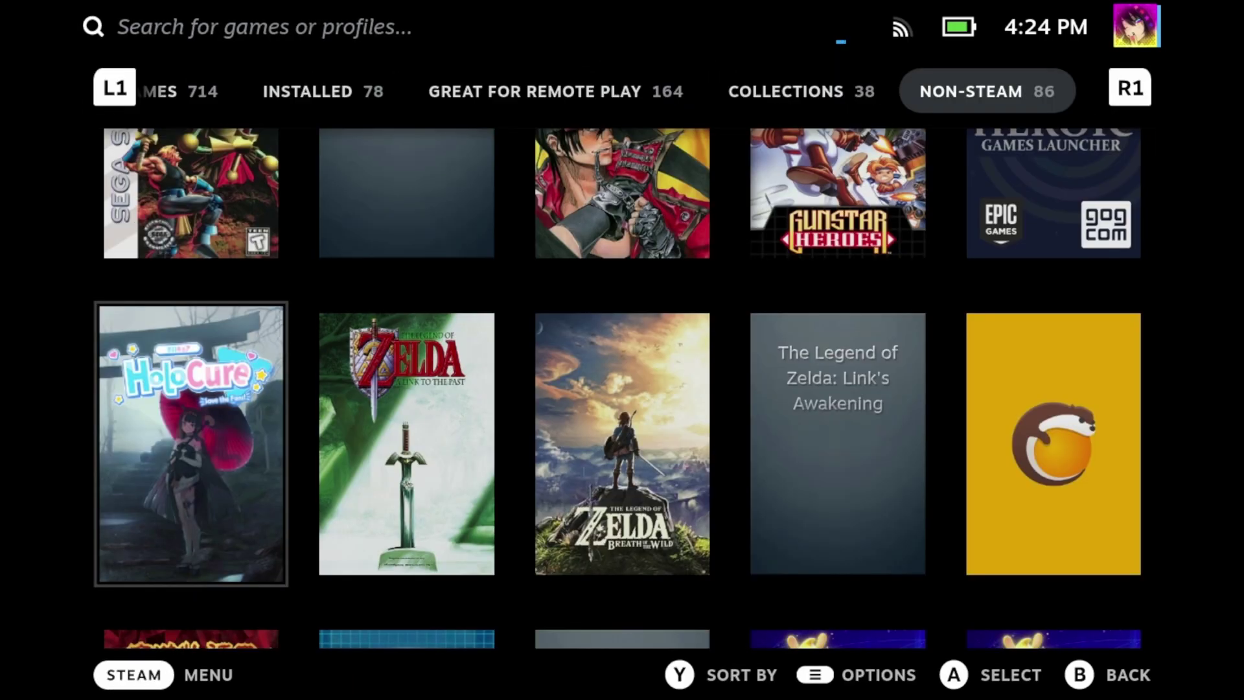
# Open the game page of The Legend of Zelda: Link's Awakening from the non-Steam games.
pyautogui.press('Right')
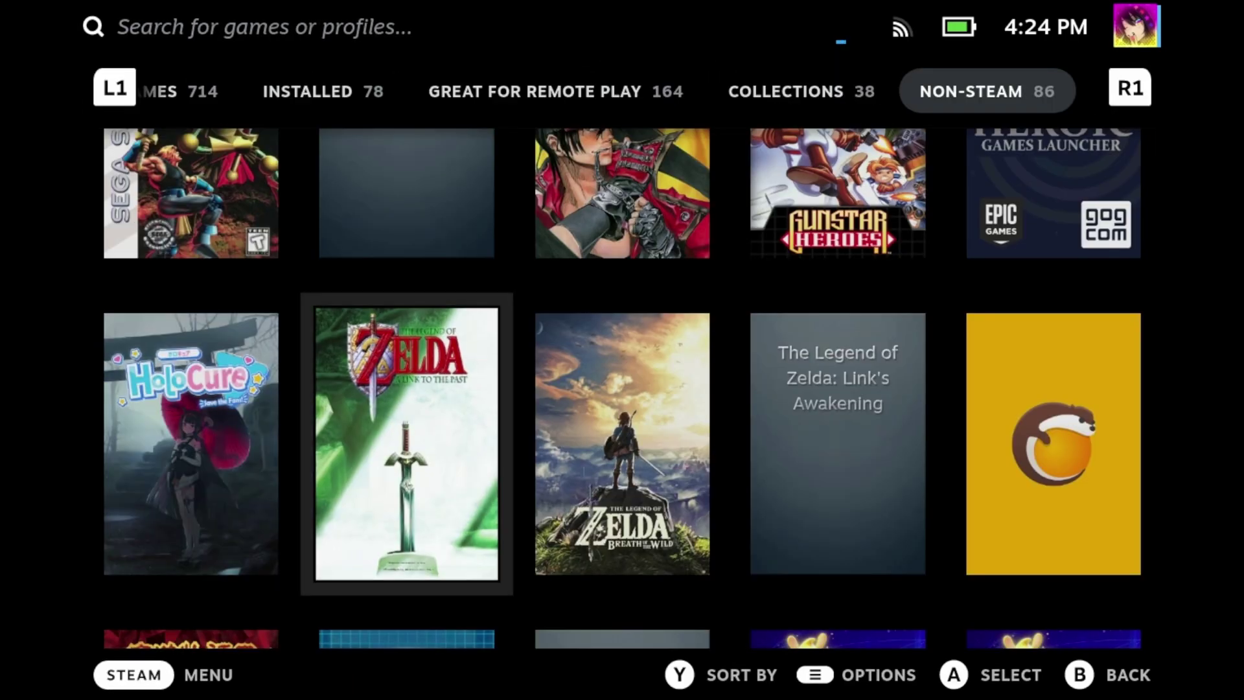
pyautogui.press('Right')
pyautogui.press('Return')
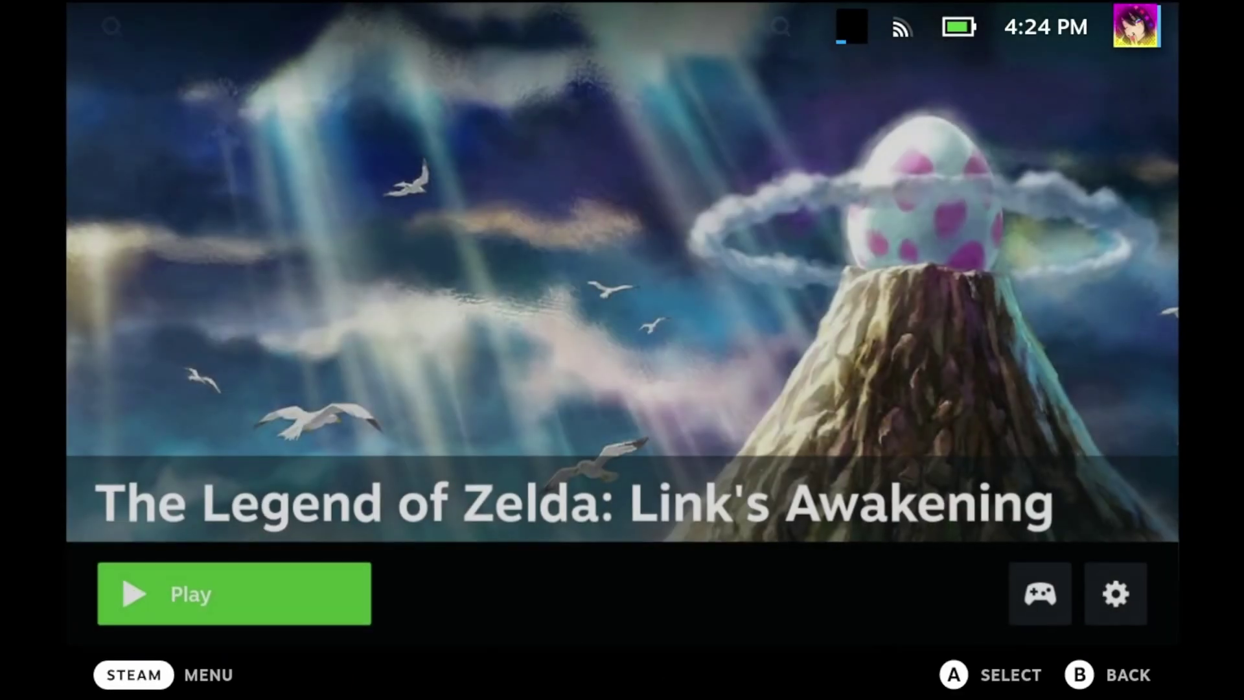
# Open the artwork changer for The Legend of Zelda: Link's Awakening from its game options.
pyautogui.press('Right')
pyautogui.press('Right')
pyautogui.press('Return')
pyautogui.press('Down')
pyautogui.press('Down')
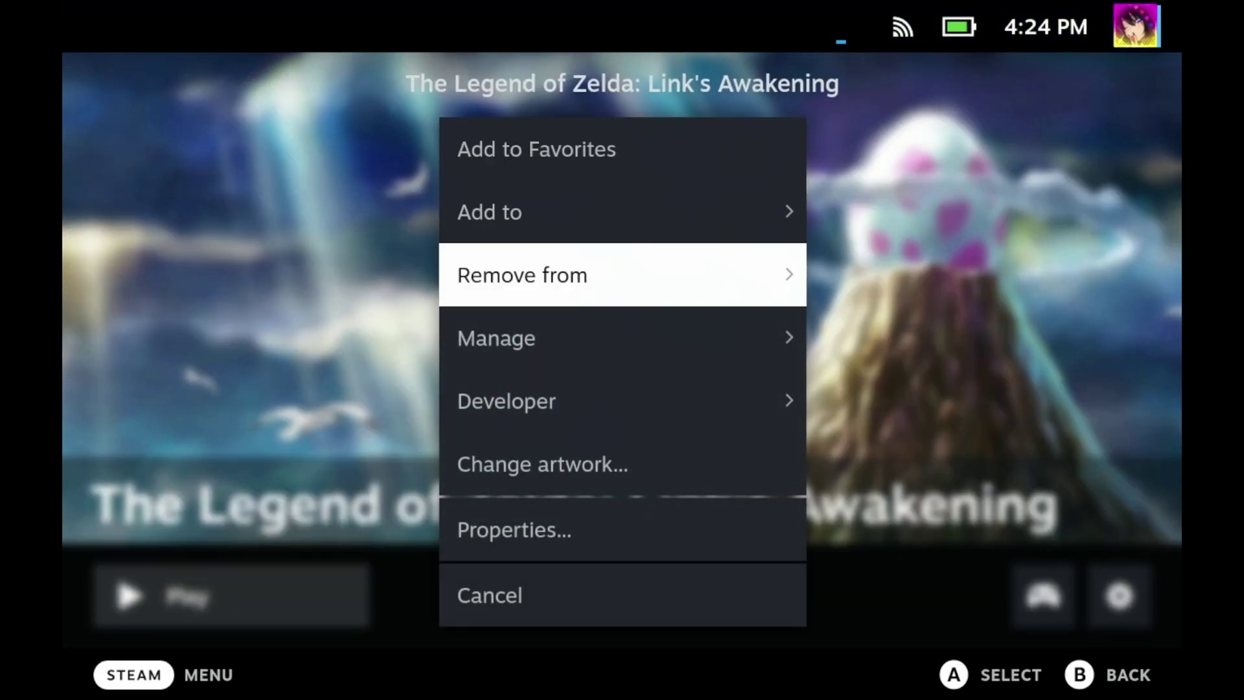
pyautogui.press('Down')
pyautogui.press('Down')
pyautogui.press('Return')
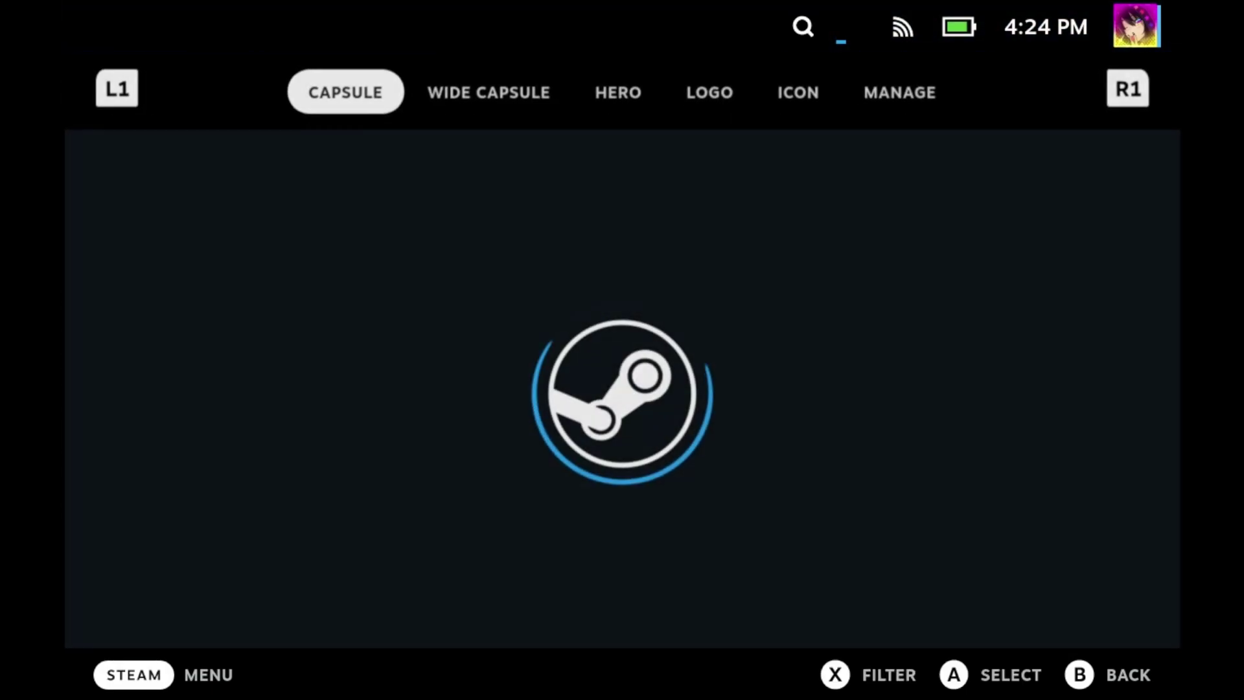
# Switch to the management view of the current artwork for The Legend of Zelda: Link's Awakening.
pyautogui.press('Right')
pyautogui.press('Right')
pyautogui.press('Right')
pyautogui.press('Right')
pyautogui.press('Right')
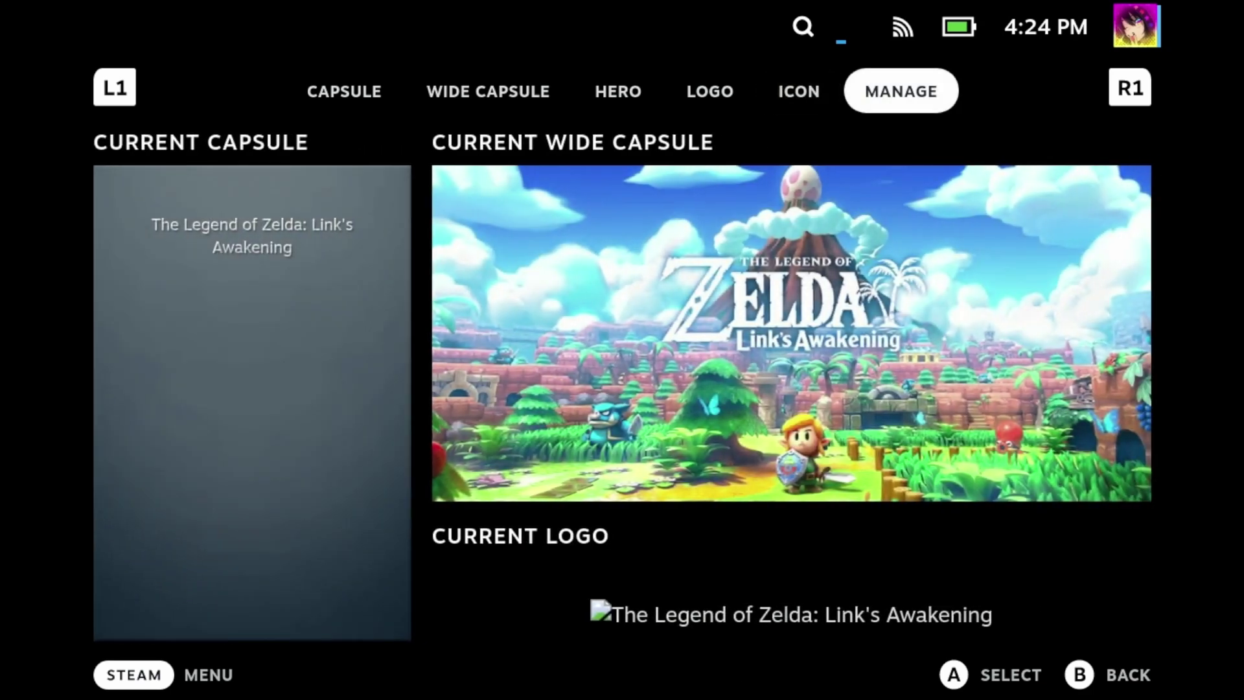
# Browse for local files to use as the current capsule of The Legend of Zelda: Link's Awakening.
pyautogui.press('Down')
pyautogui.press('Down')
pyautogui.press('Up')
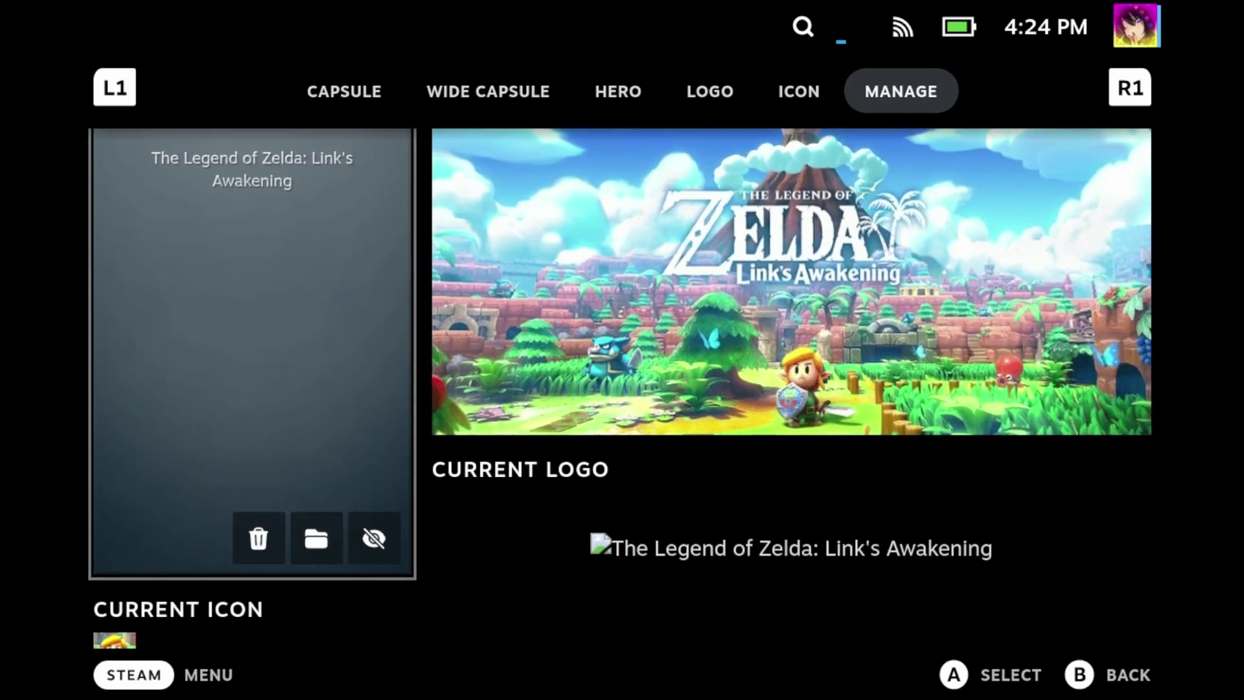
pyautogui.press('Up')
pyautogui.press('Down')
pyautogui.press('Down')
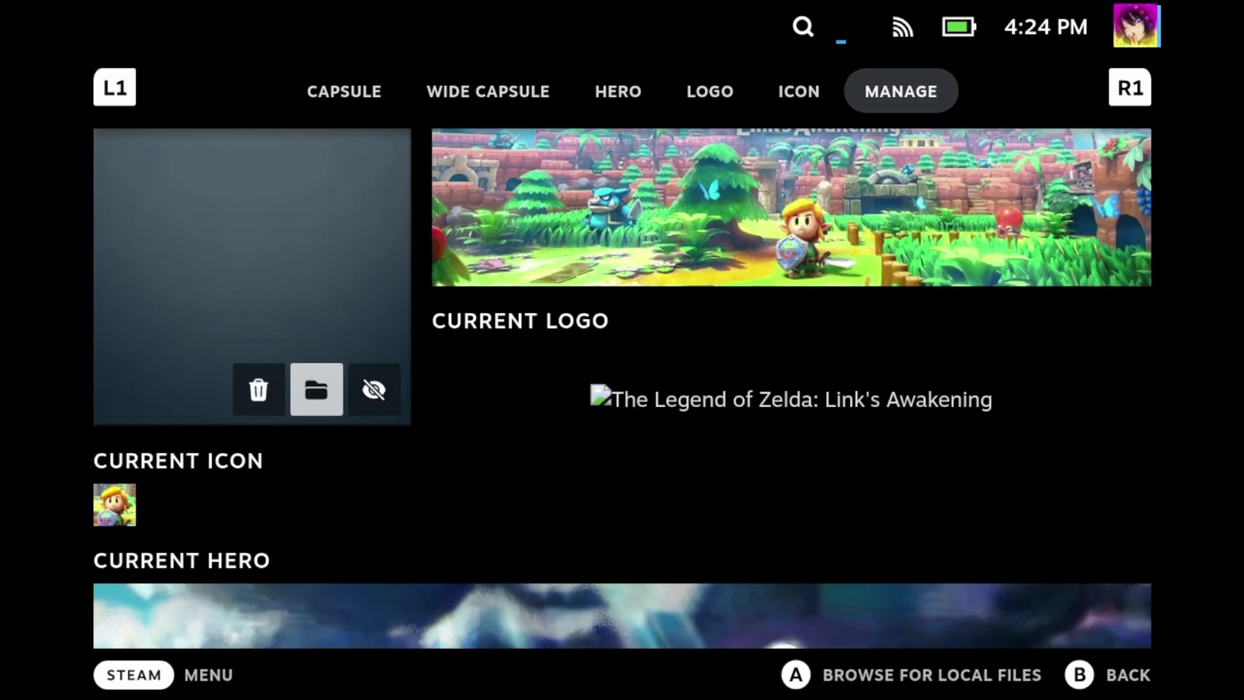
pyautogui.press('Return')
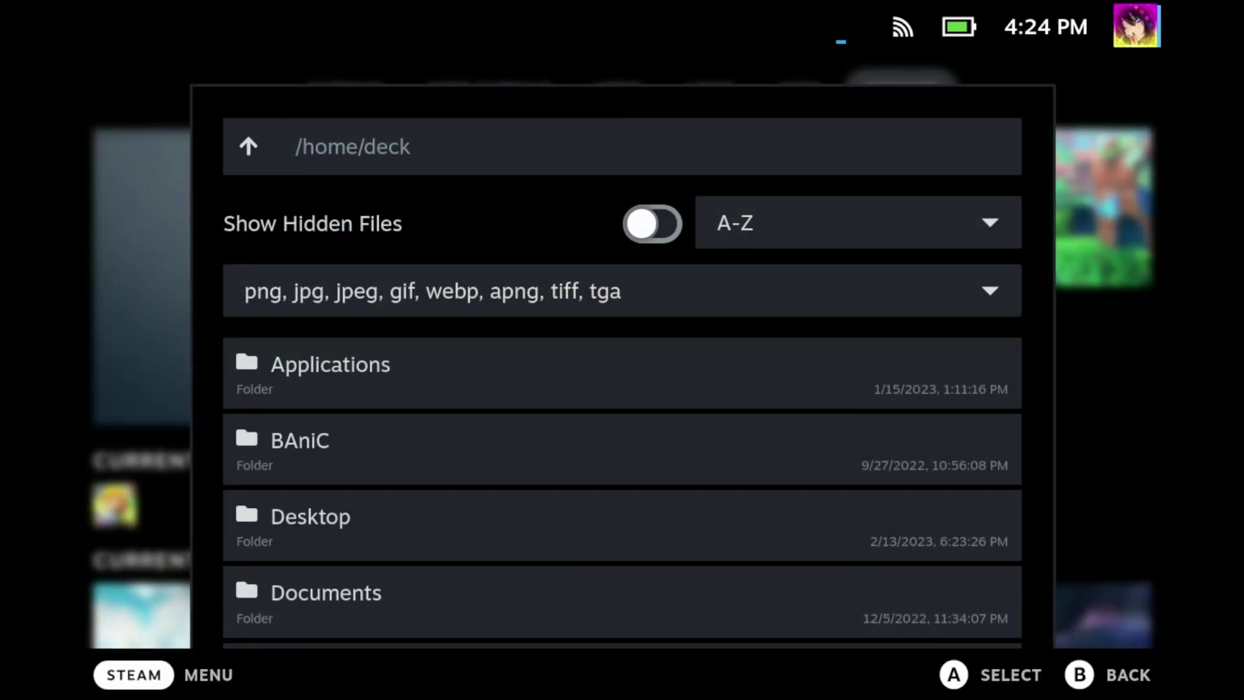
# Go to the Steam Grids folder inside Pictures to find the capsule image.
pyautogui.press('Down')
pyautogui.press('Down')
pyautogui.press('Down')
pyautogui.press('Down')
pyautogui.press('Down')
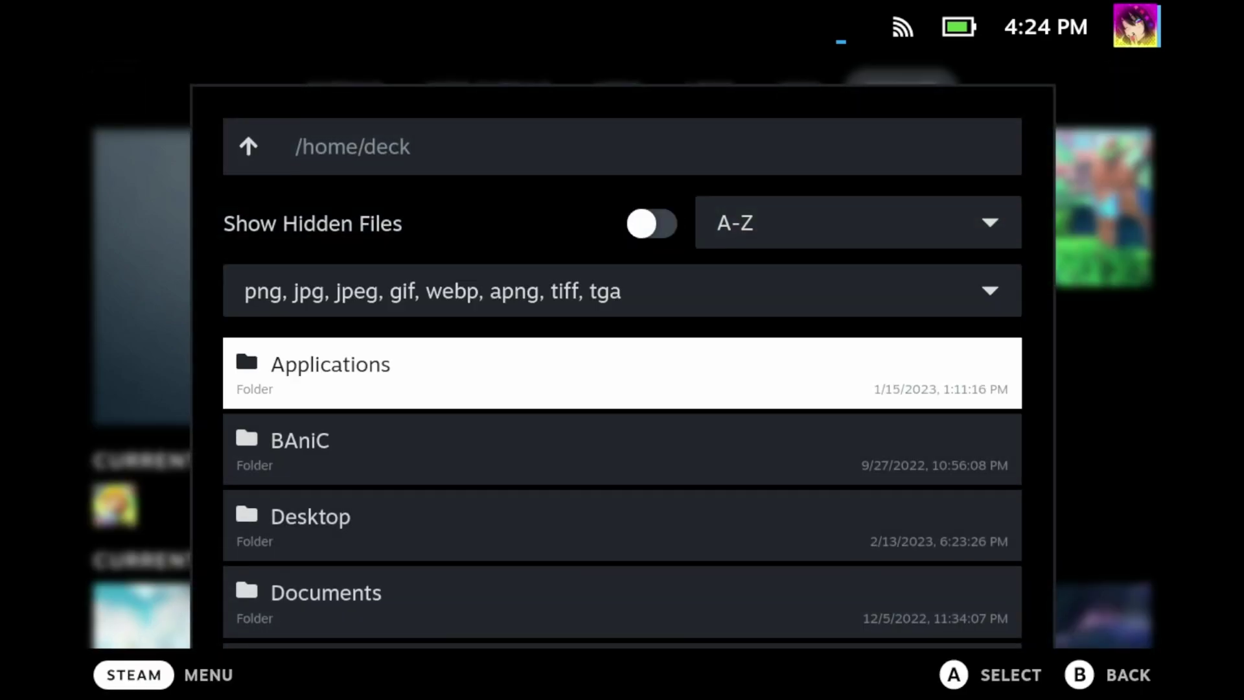
pyautogui.press('Down')
pyautogui.press('Down')
pyautogui.press('Down')
pyautogui.press('Down')
pyautogui.press('Down')
pyautogui.press('Down')
pyautogui.press('Down')
pyautogui.press('Down')
pyautogui.press('Down')
pyautogui.press('Down')
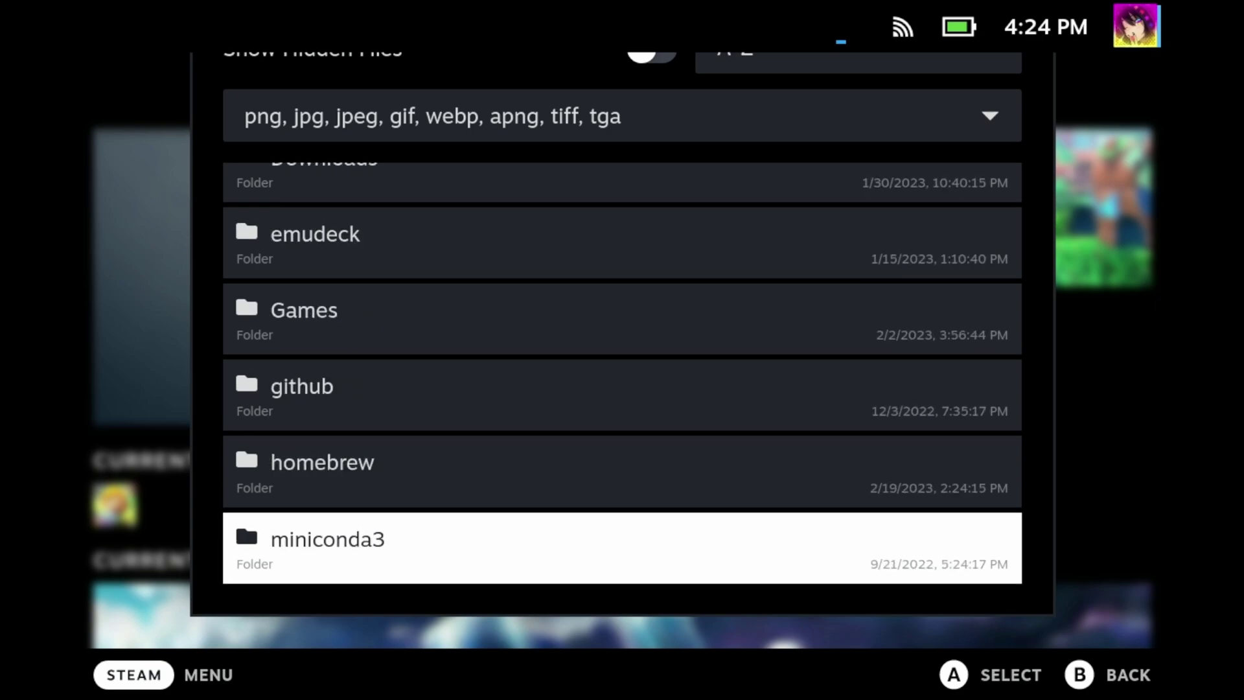
pyautogui.press('Up')
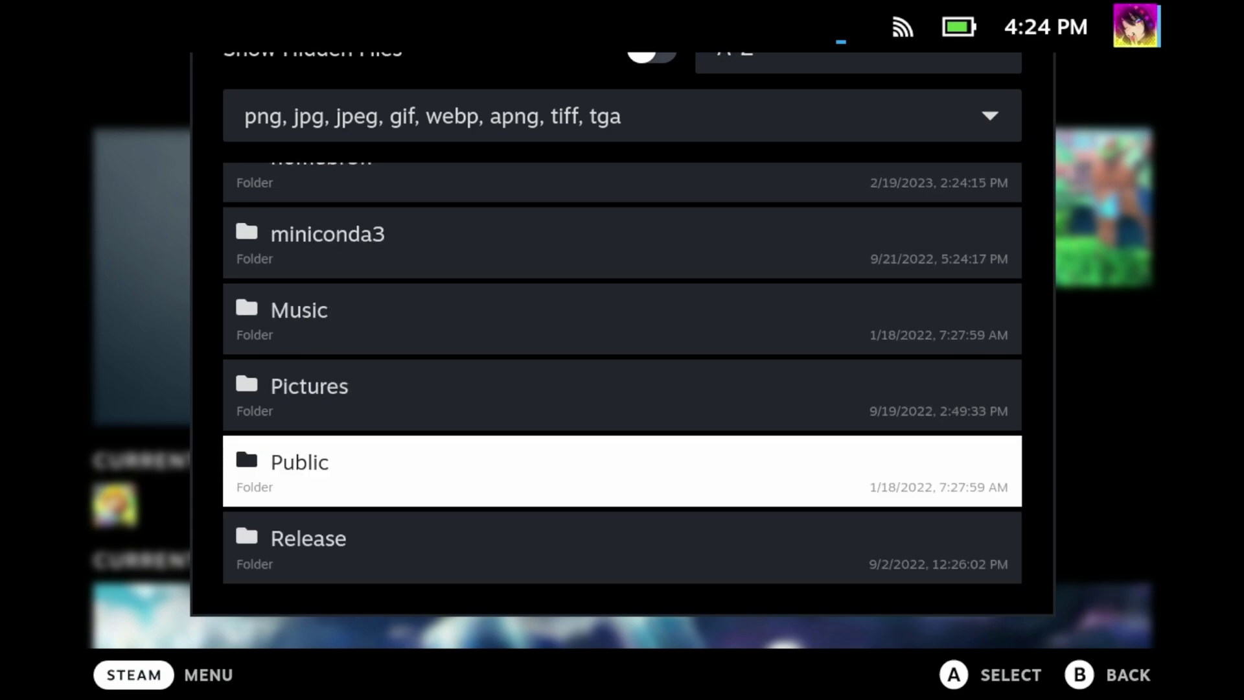
pyautogui.scroll(-5, 622, 388)
pyautogui.press('Down')
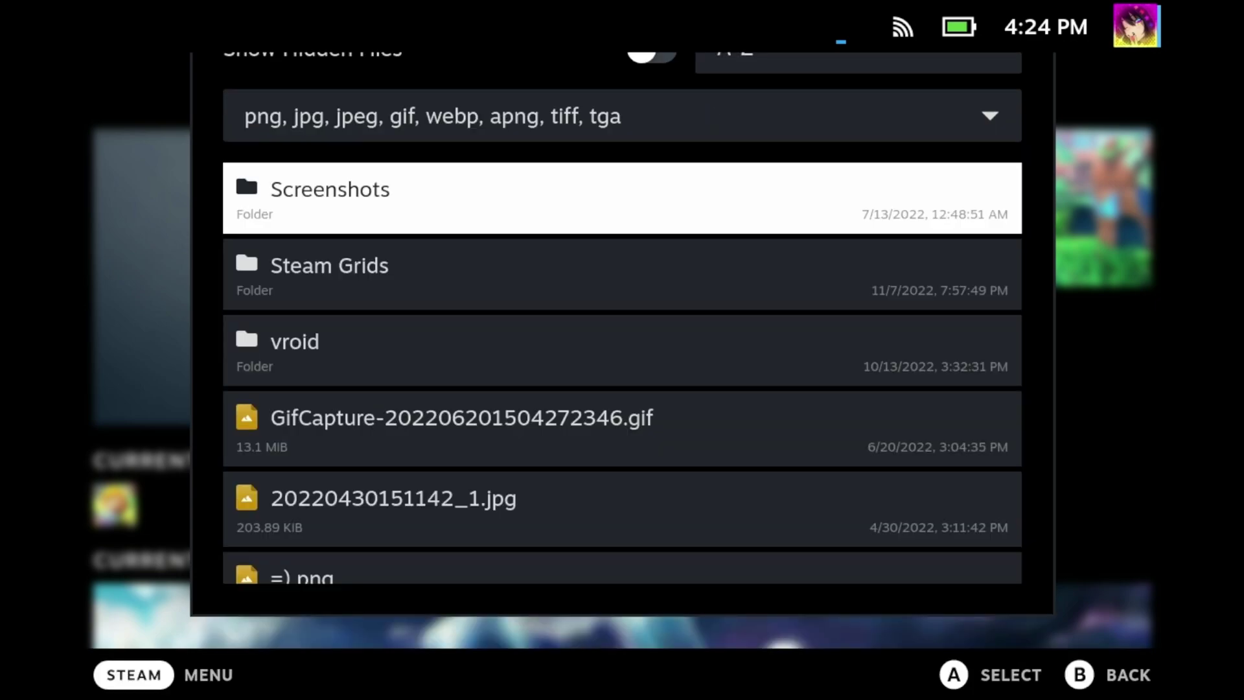
pyautogui.press('Down')
pyautogui.press('Return')
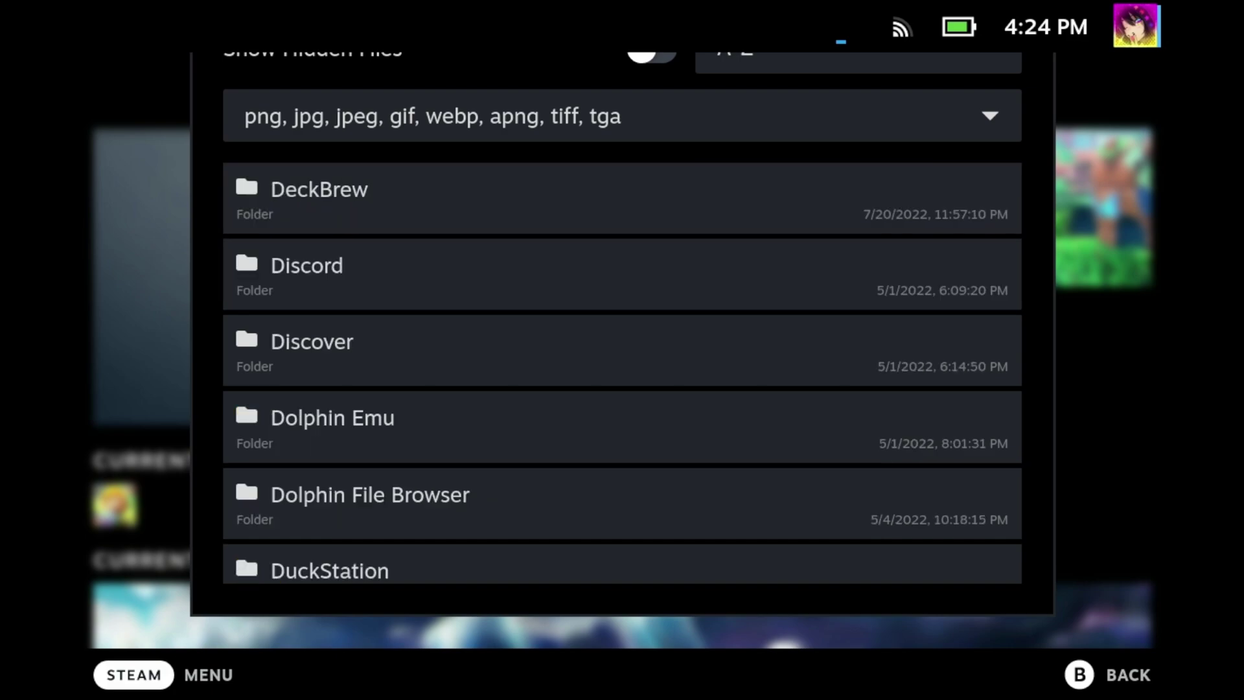
# Open the Roms folder within Steam Grids for the capsule image.
pyautogui.press('Down')
pyautogui.press('Down')
pyautogui.press('Down')
pyautogui.press('Down')
pyautogui.press('Down')
pyautogui.press('Down')
pyautogui.press('Down')
pyautogui.press('Down')
pyautogui.press('Down')
pyautogui.press('Down')
pyautogui.press('Down')
pyautogui.press('Down')
pyautogui.press('Down')
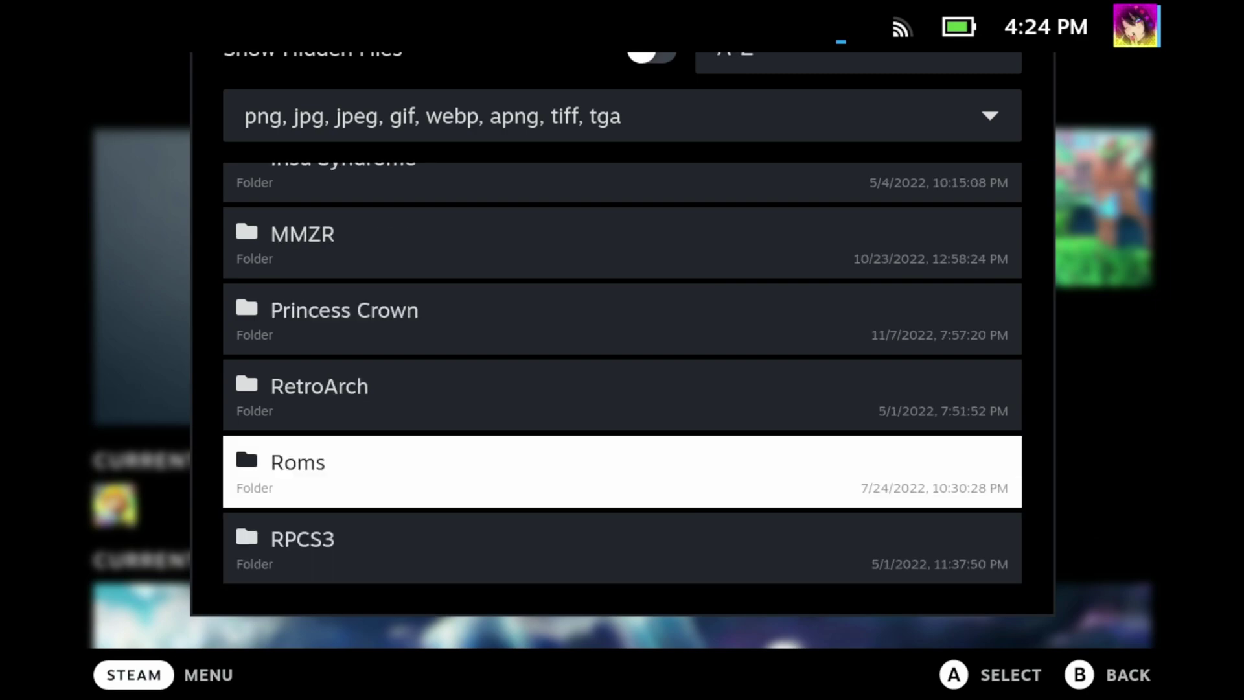
pyautogui.press('Return')
# Apply vert.png from the Link's Awakening 2019 folder as the game's capsule.
pyautogui.press('Down')
pyautogui.press('Up')
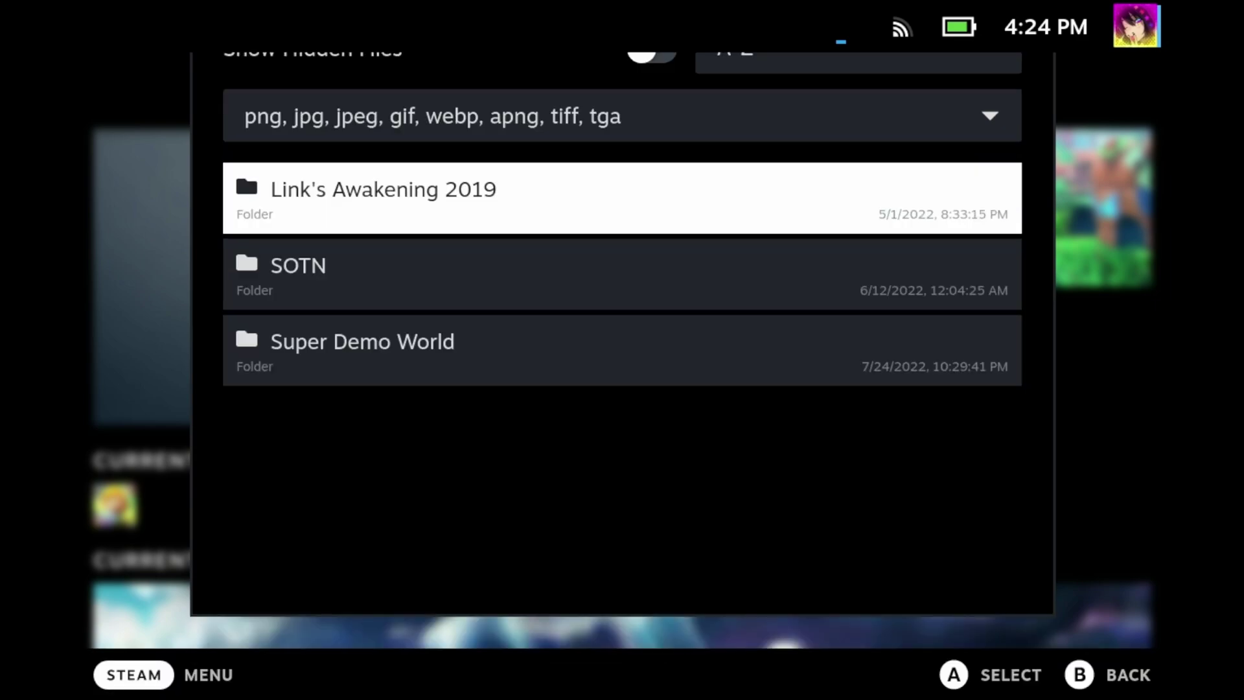
pyautogui.press('Return')
pyautogui.press('Down')
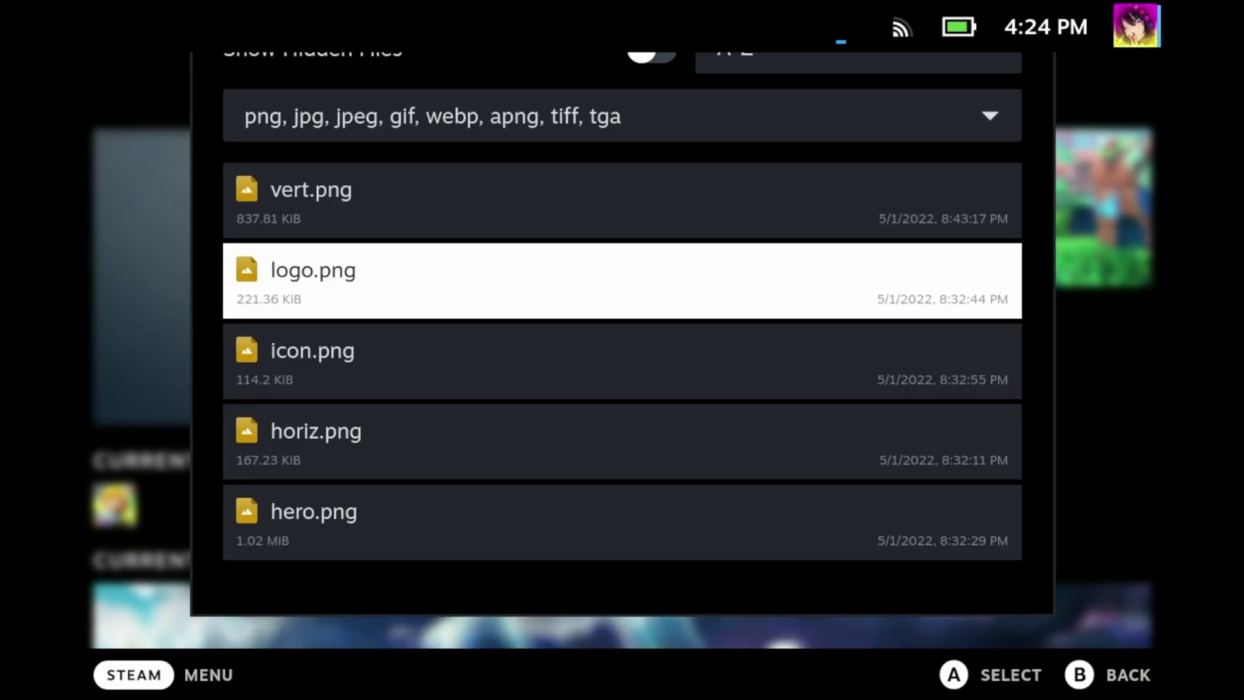
pyautogui.press('Up')
pyautogui.press('Return')
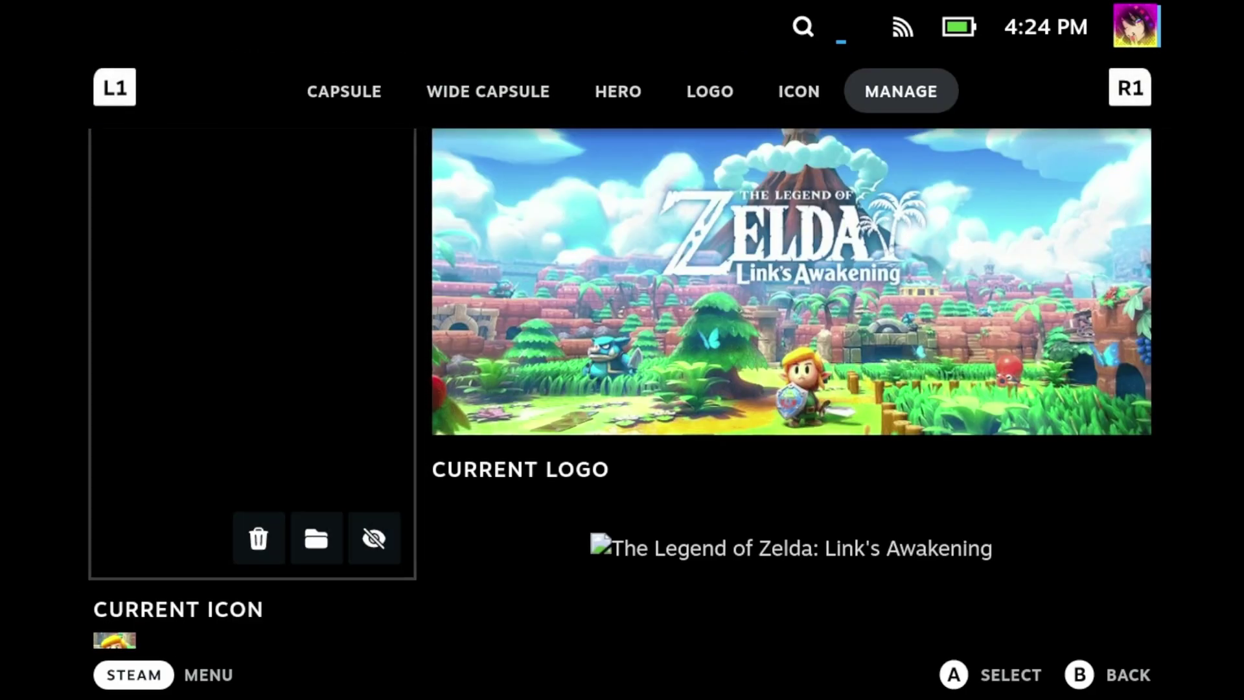
# Browse for local files to use as the current logo of The Legend of Zelda: Link's Awakening.
pyautogui.press('Right')
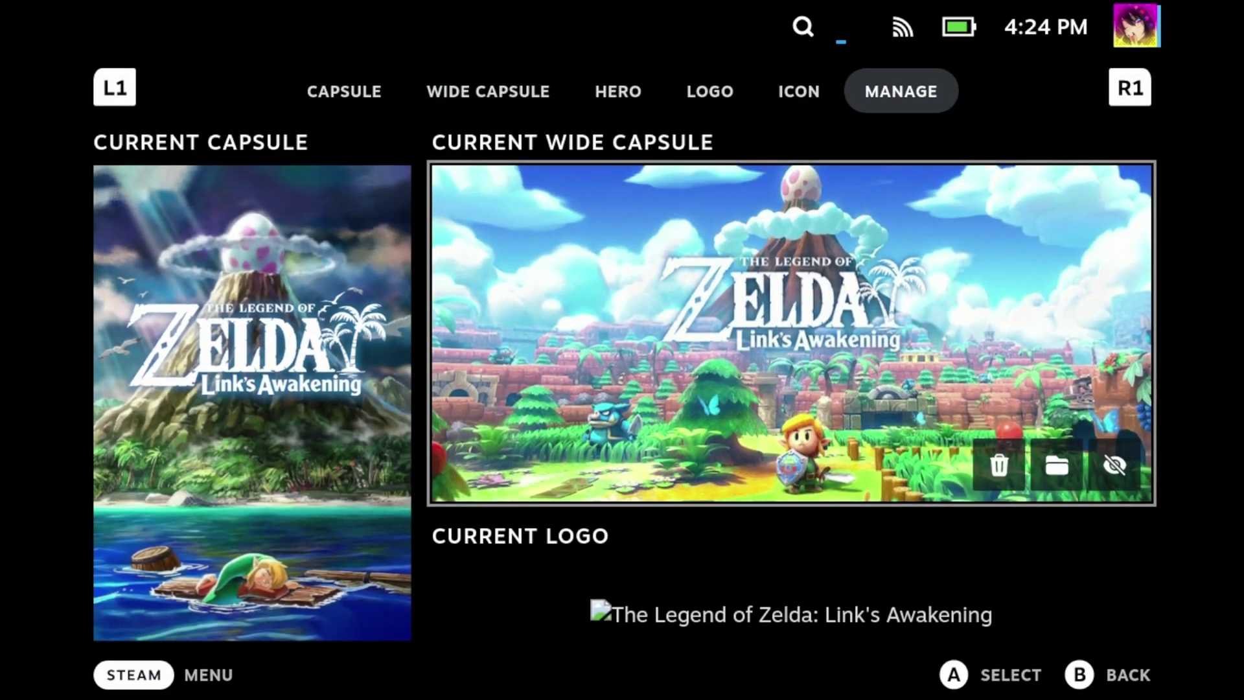
pyautogui.press('Down')
# Go to the Steam Grids folder inside Pictures to find the logo image.
pyautogui.press('Down')
pyautogui.press('Up')
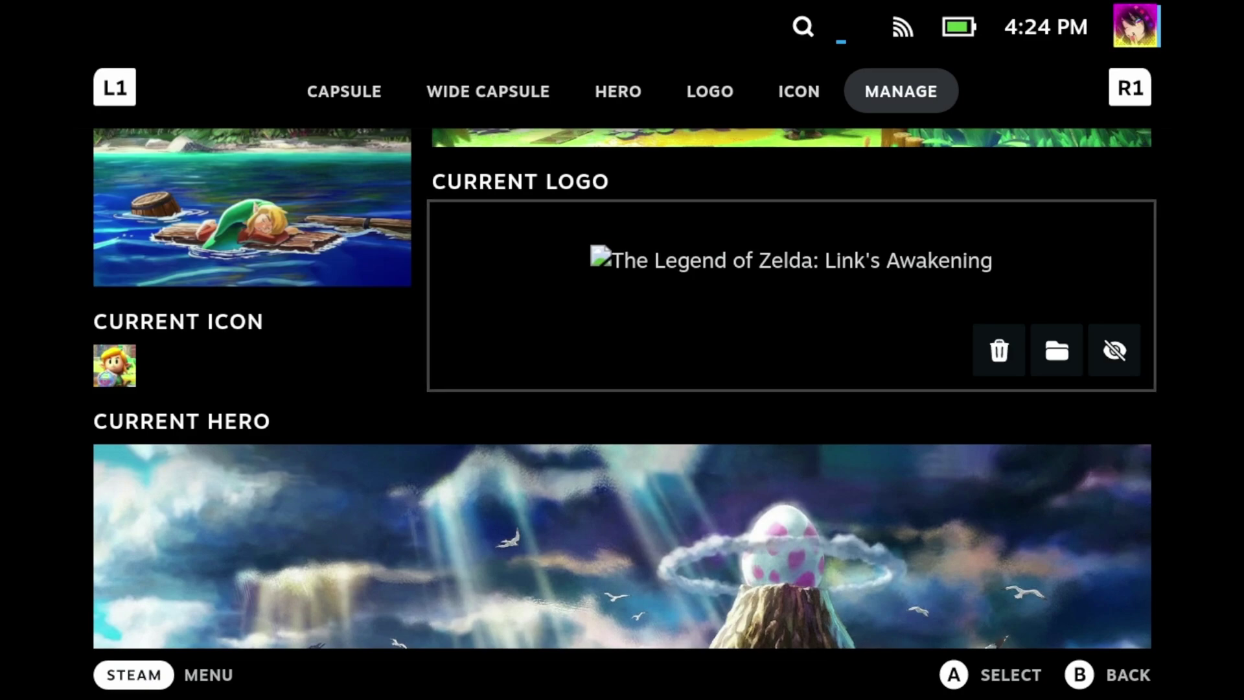
pyautogui.press('Return')
pyautogui.press('Down')
pyautogui.press('Down')
pyautogui.press('Down')
pyautogui.press('Down')
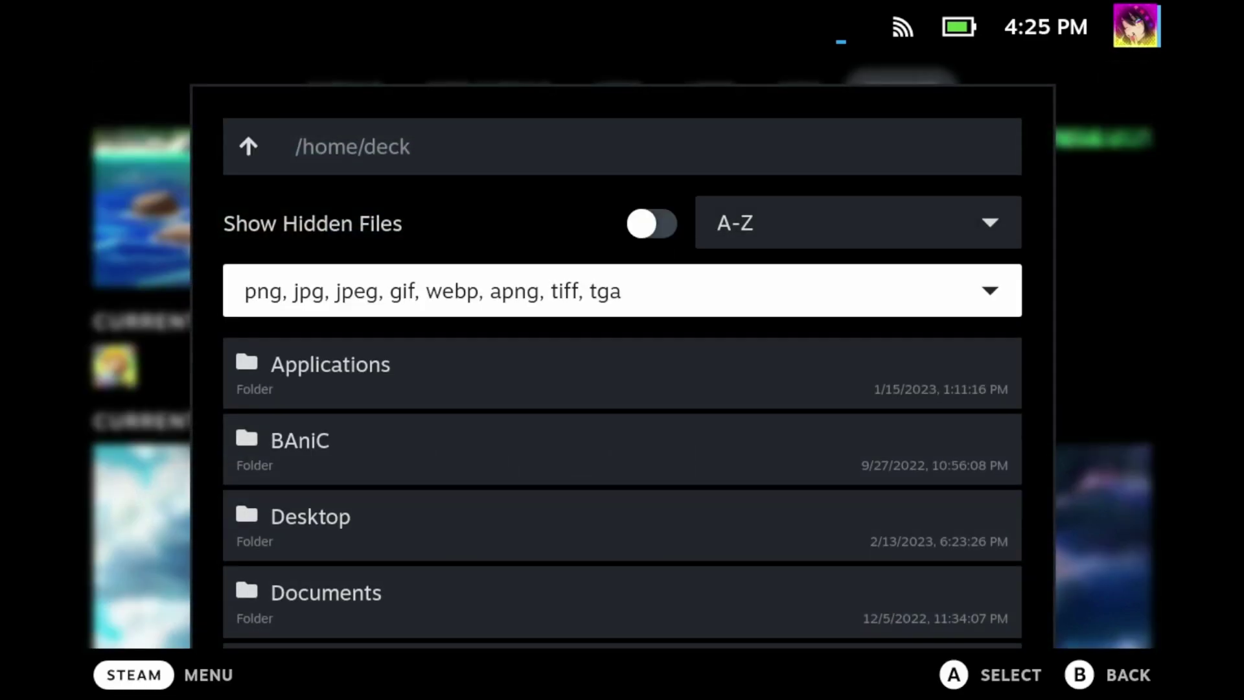
pyautogui.press('Down')
pyautogui.press('Down')
pyautogui.press('Down')
pyautogui.press('Down')
pyautogui.press('Down')
pyautogui.press('Down')
pyautogui.press('Down')
pyautogui.press('Down')
pyautogui.press('Down')
pyautogui.press('Down')
pyautogui.press('Down')
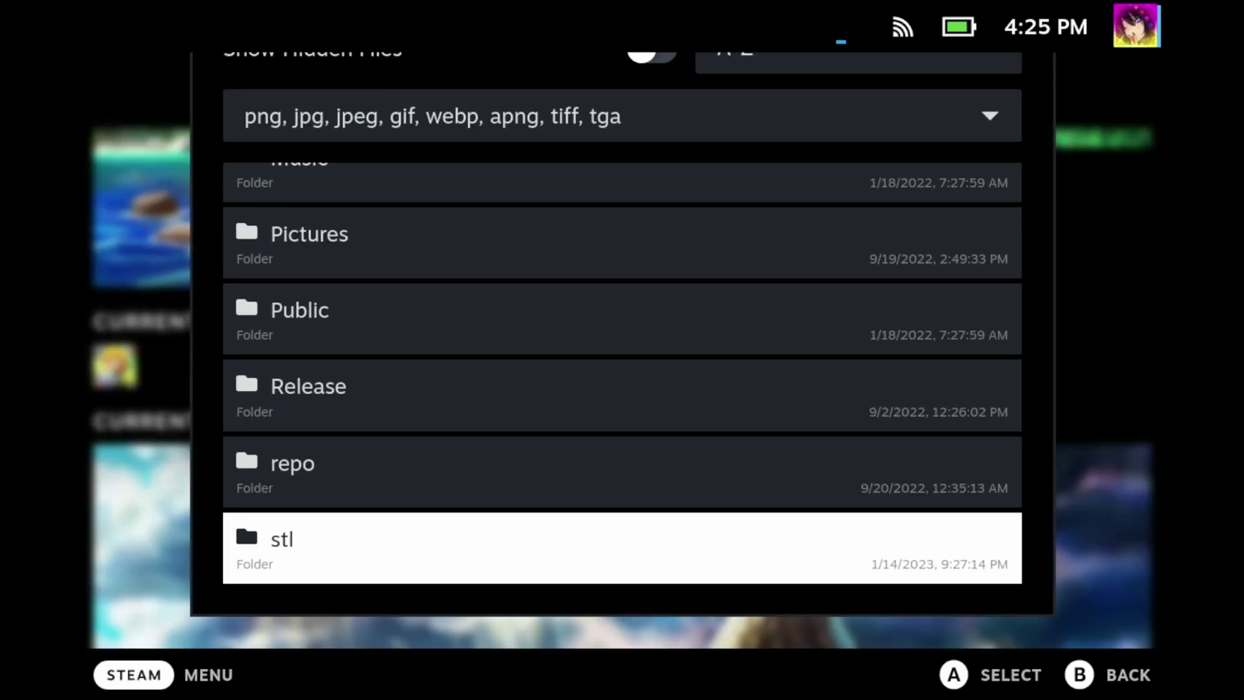
pyautogui.press('Down')
pyautogui.press('Down')
pyautogui.press('Up')
pyautogui.press('Up')
pyautogui.press('Up')
pyautogui.press('Up')
pyautogui.press('Up')
pyautogui.press('Up')
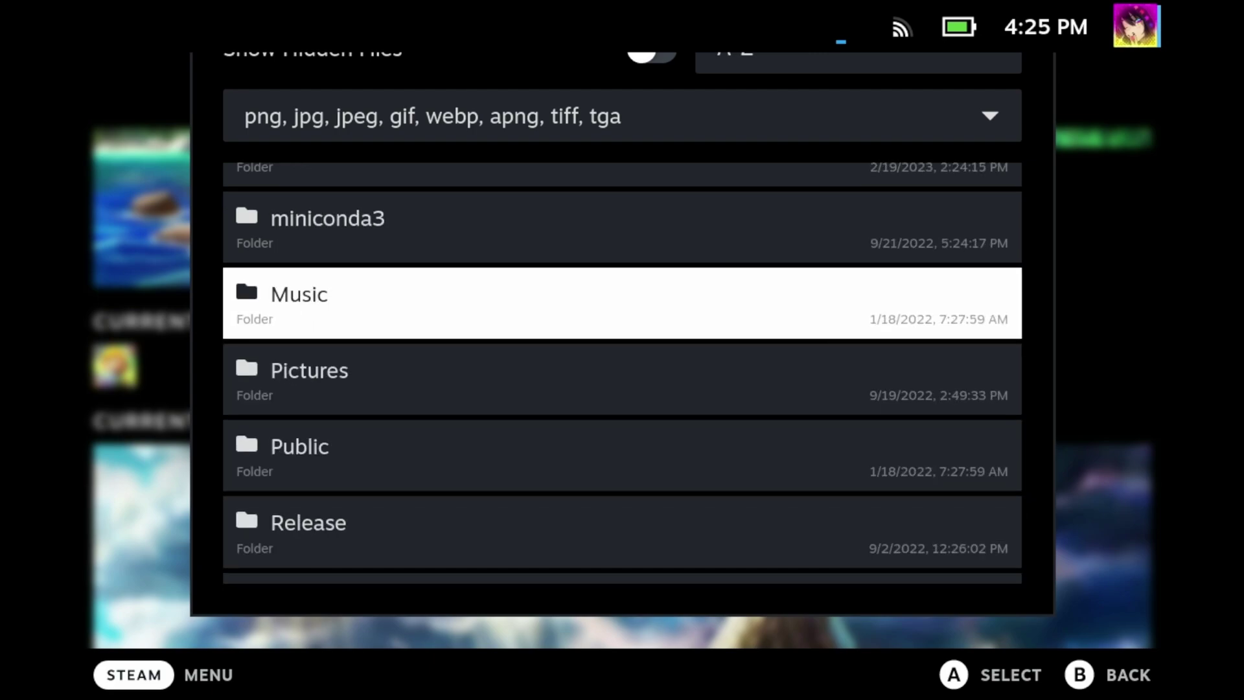
pyautogui.press('Up')
pyautogui.press('Up')
pyautogui.press('Up')
pyautogui.press('Up')
pyautogui.press('Down')
pyautogui.press('Down')
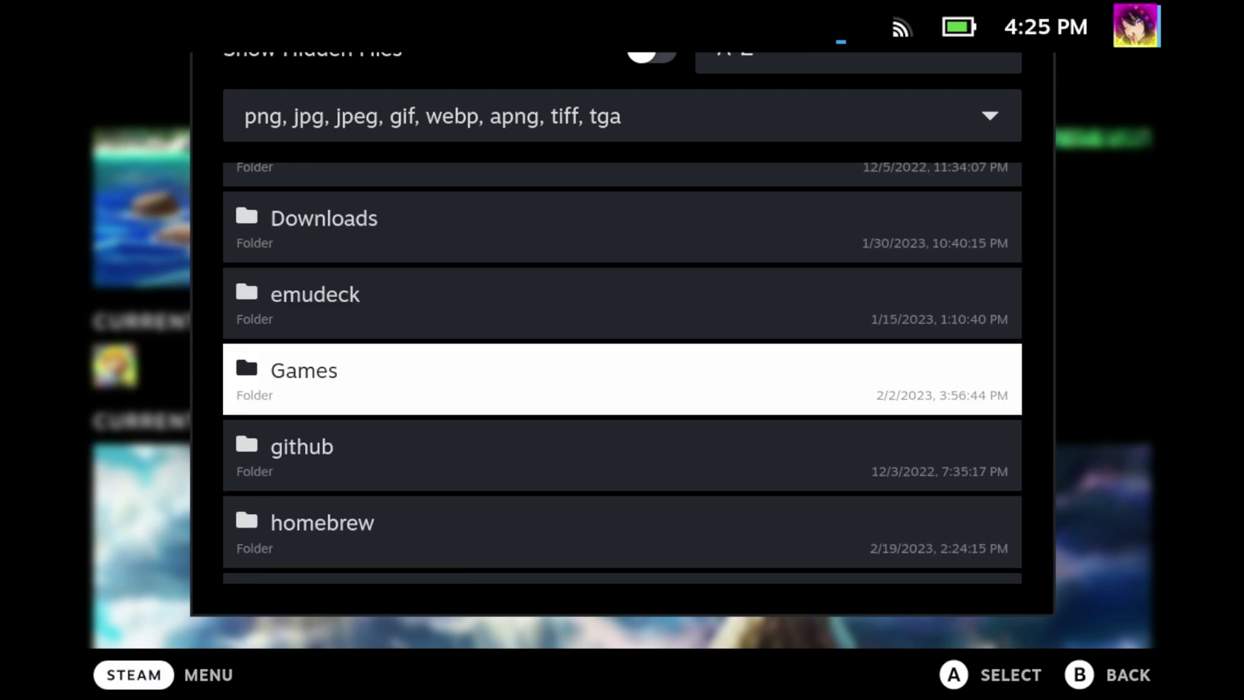
# Open the Roms folder within Steam Grids for the logo image.
pyautogui.press('Down')
pyautogui.press('Down')
pyautogui.press('Down')
pyautogui.press('Down')
pyautogui.press('Down')
pyautogui.press('Down')
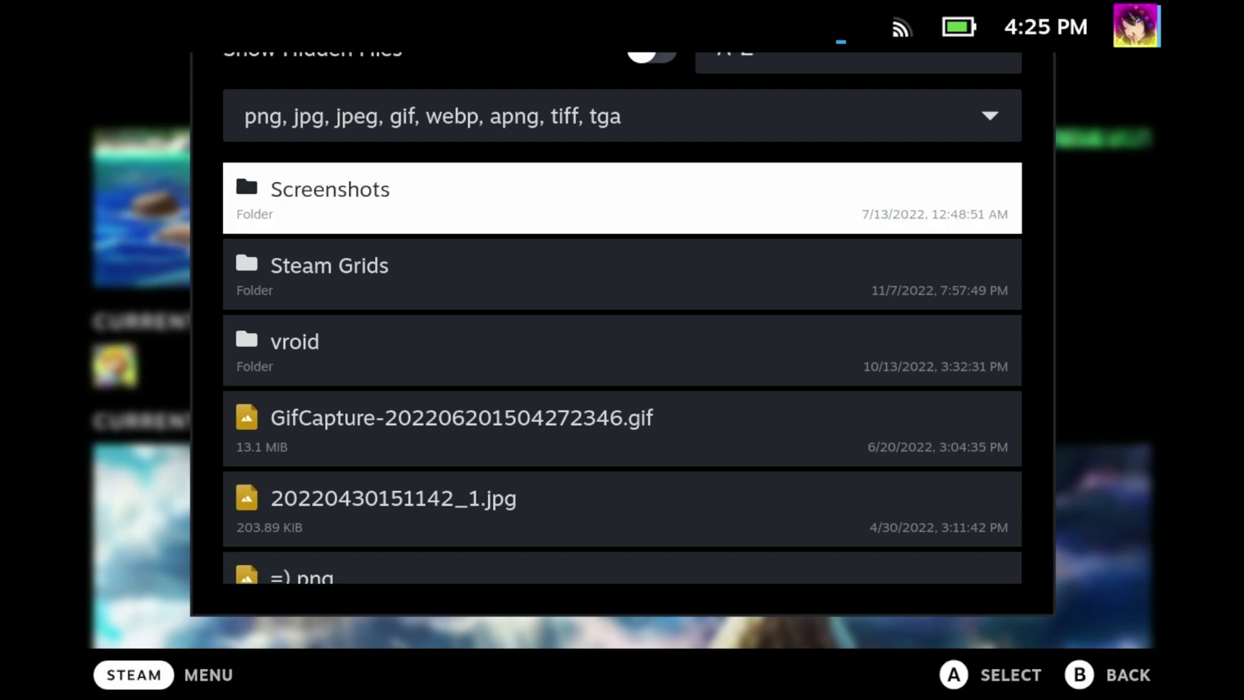
pyautogui.press('Return')
pyautogui.press('Down')
pyautogui.press('Down')
pyautogui.press('Down')
pyautogui.press('Down')
pyautogui.press('Down')
pyautogui.press('Down')
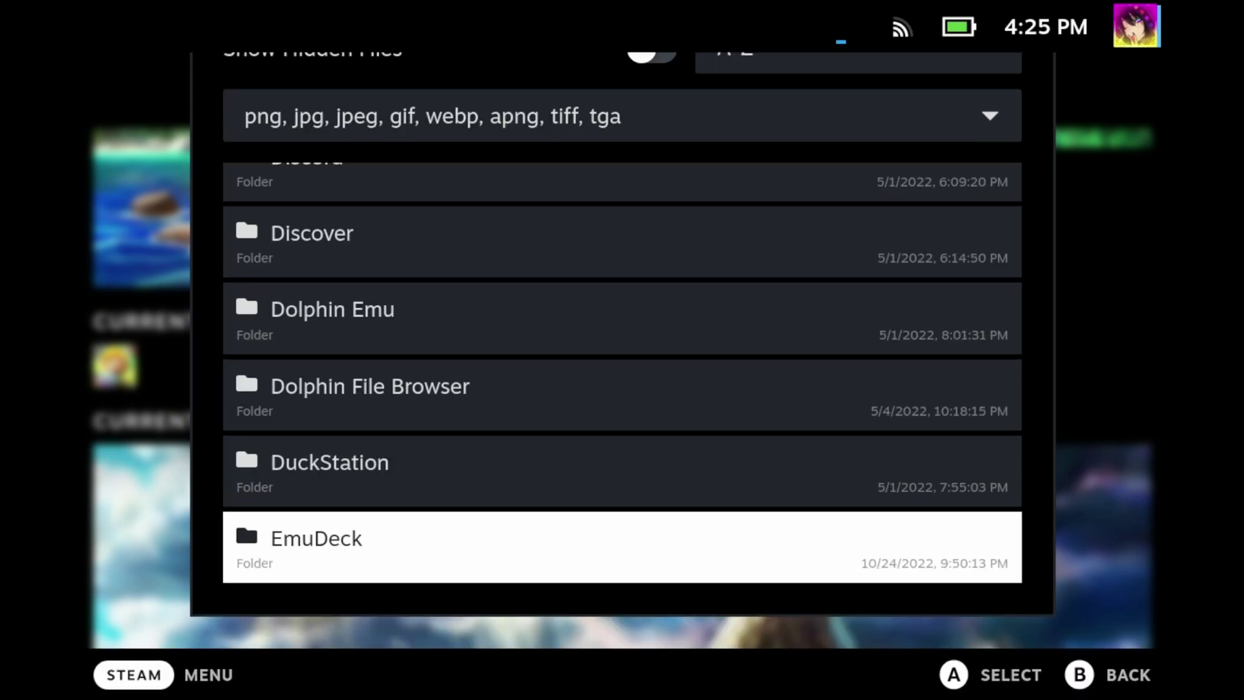
pyautogui.press('Return')
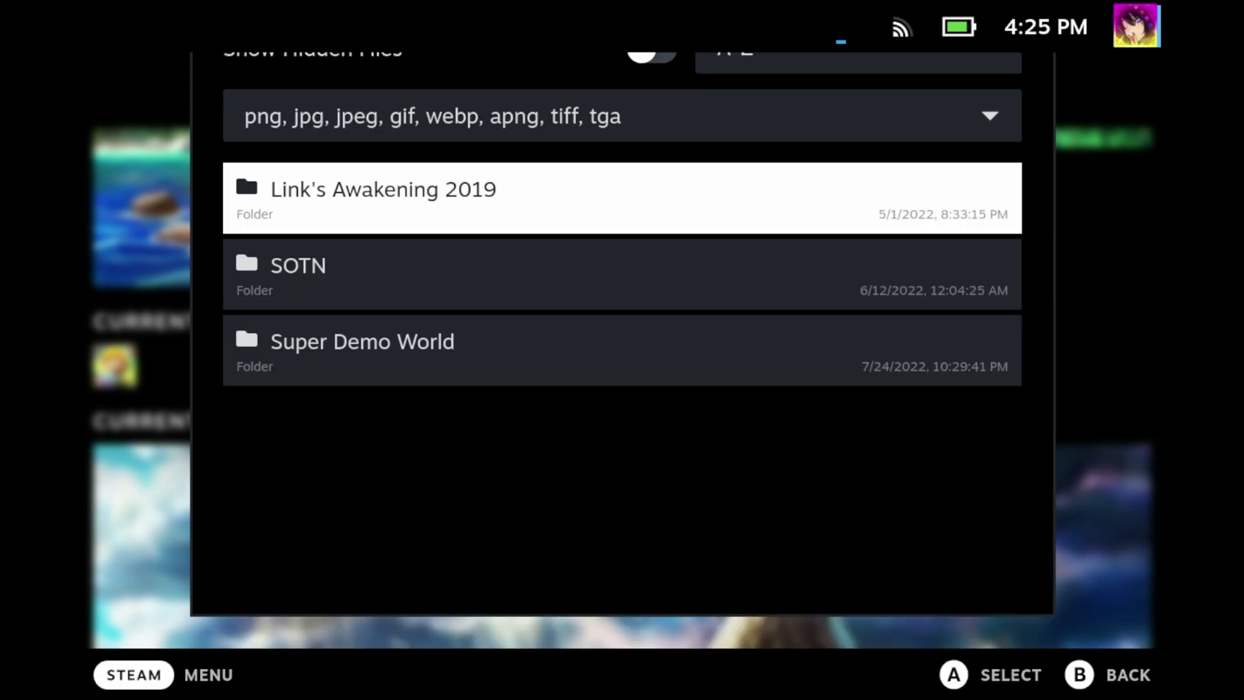
# Apply logo.png from the Link's Awakening 2019 folder as the game's logo.
pyautogui.press('Down')
pyautogui.press('Up')
pyautogui.press('Return')
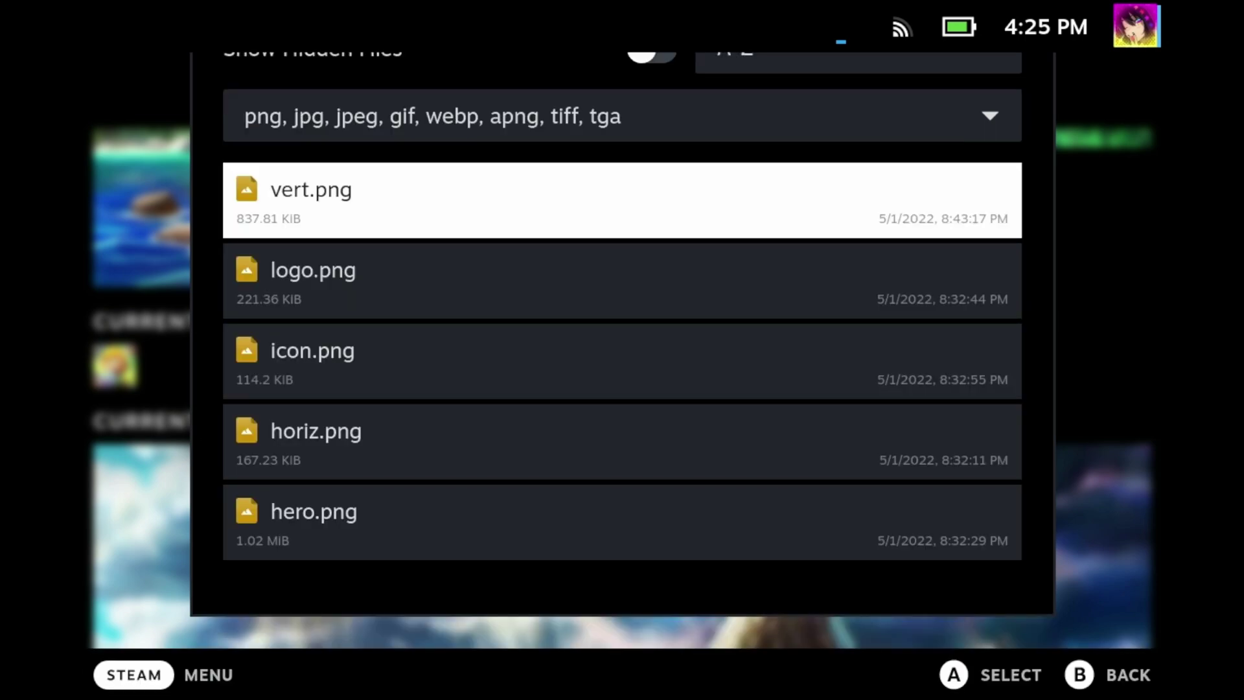
pyautogui.press('Return')
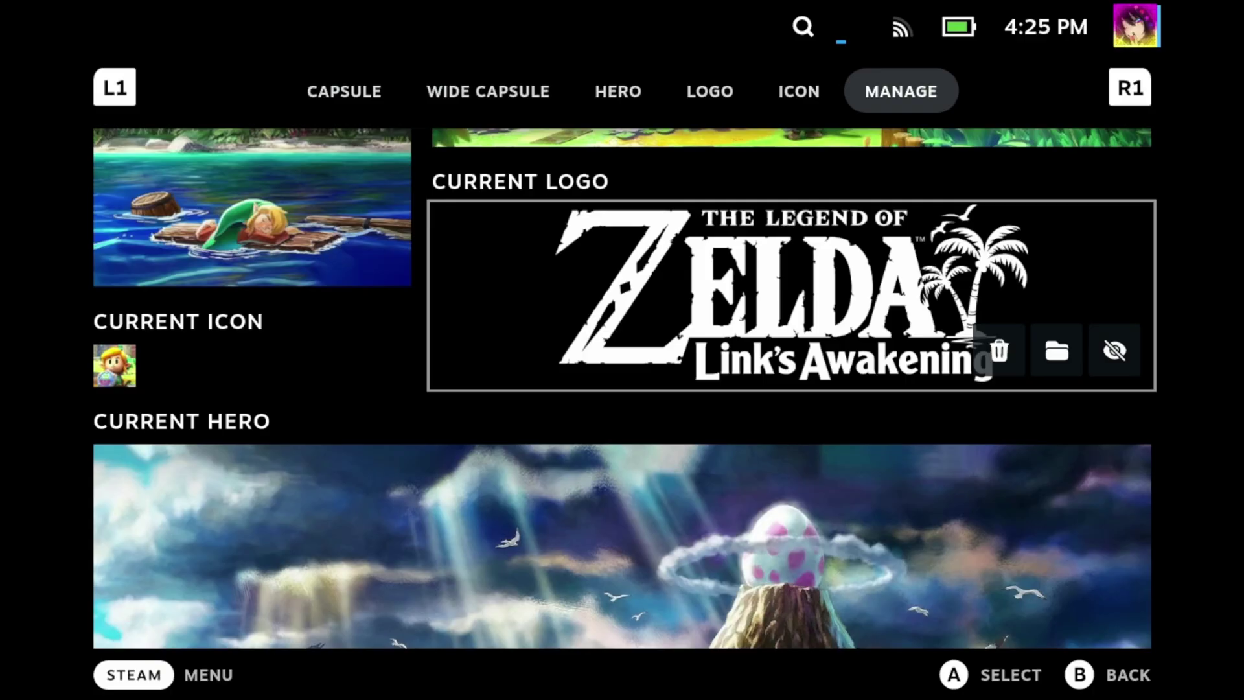
pyautogui.press('Down')
pyautogui.press('Up')
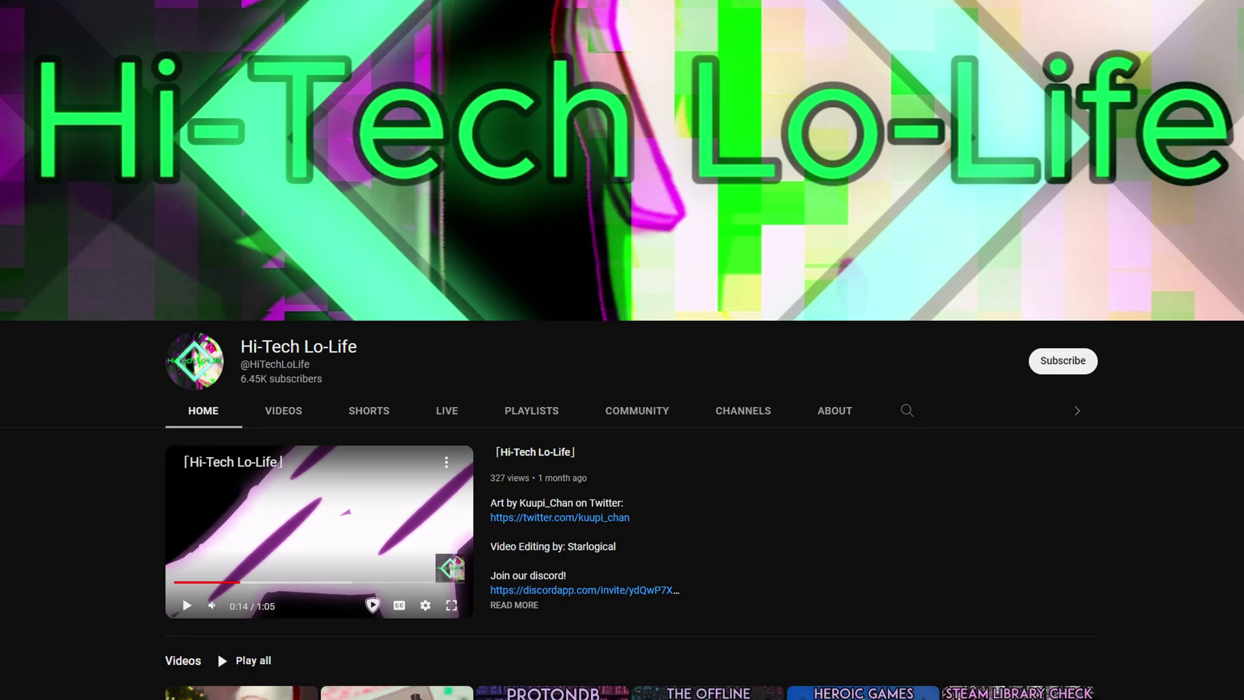